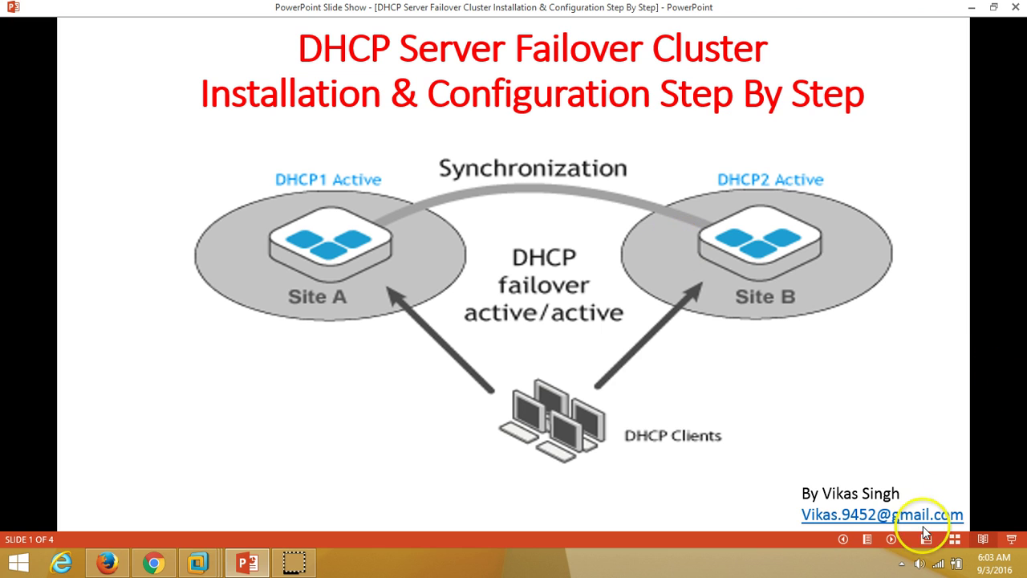
Step: Advance the slide show to the demo environment slide, then switch to the Win2K12R2-DC01 virtual machine in VMware Workstation
left_click(891, 539)
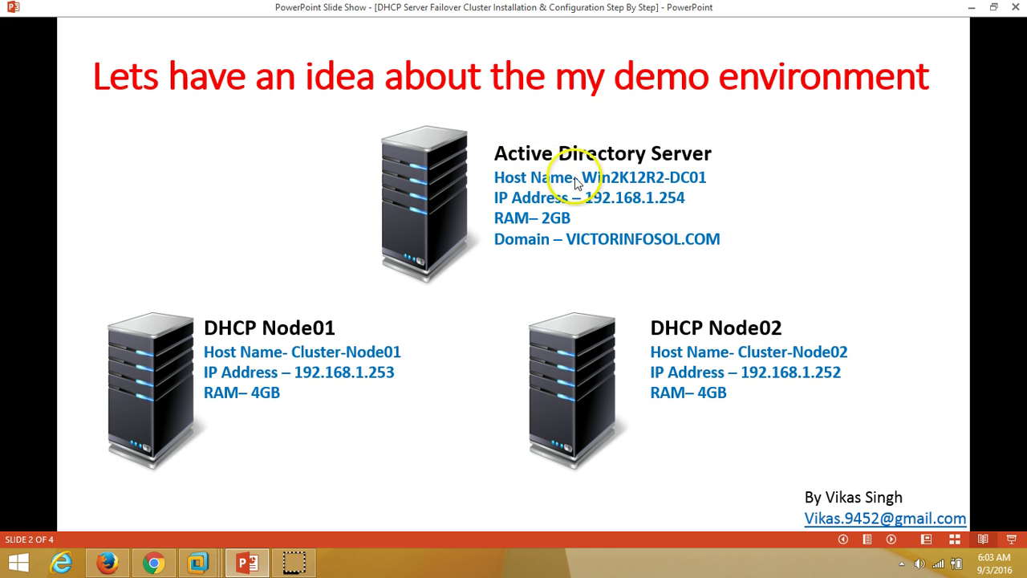
mouse_move(212, 567)
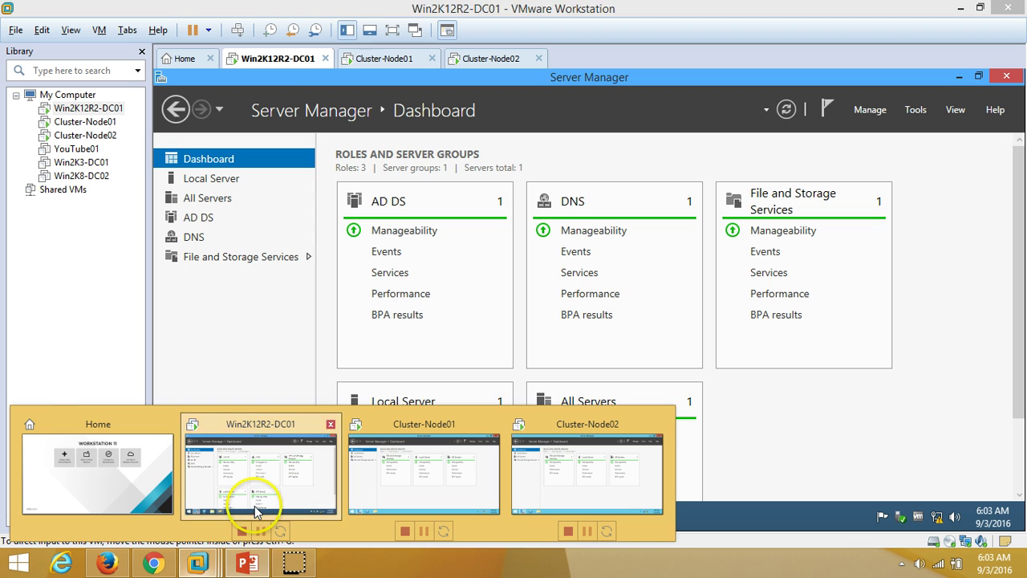
left_click(254, 506)
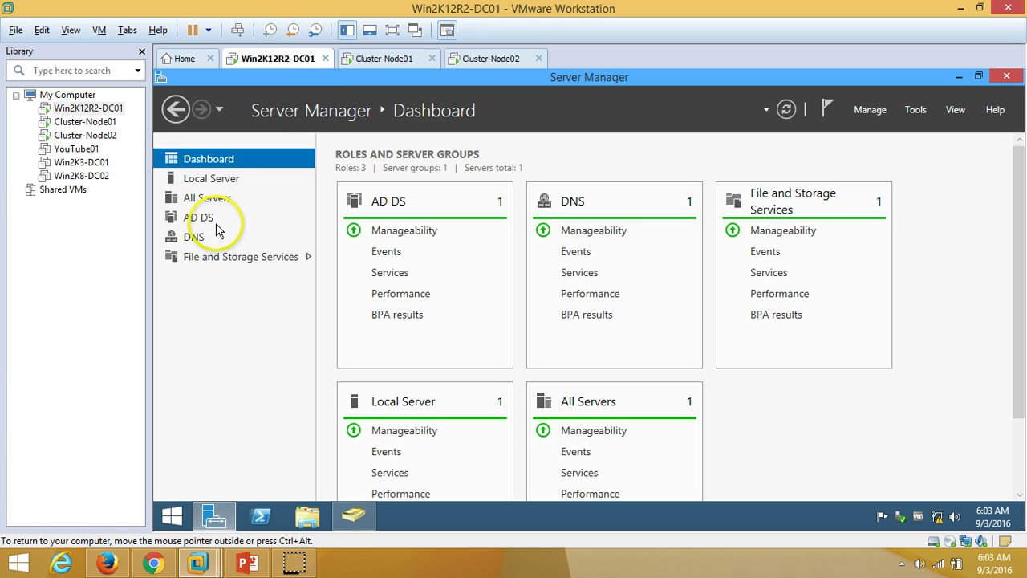
Step: Review the local server properties of Win2K12R2-DC01 and check its full computer name and domain in System Properties
left_click(217, 179)
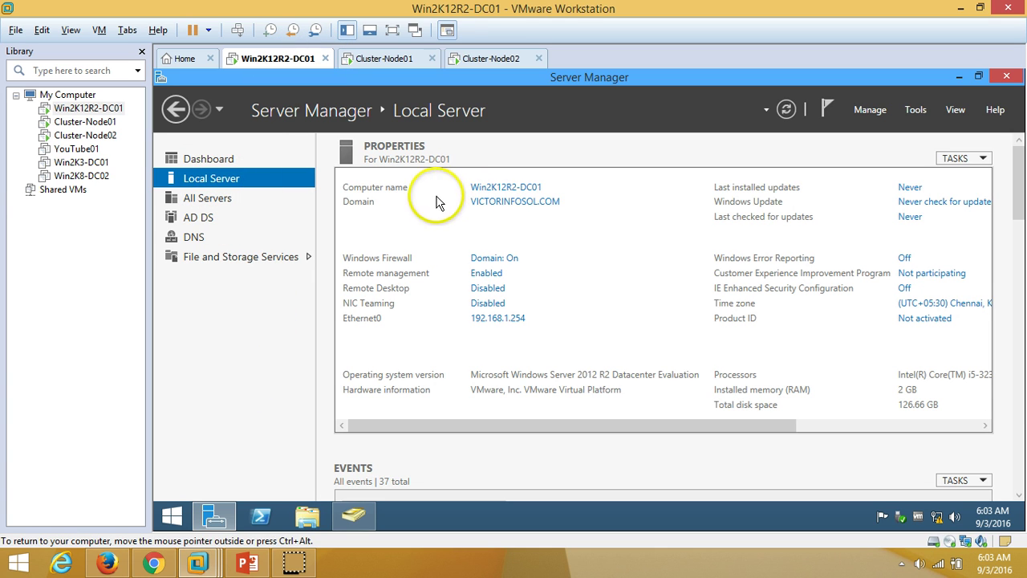
left_click(257, 160)
left_click(248, 180)
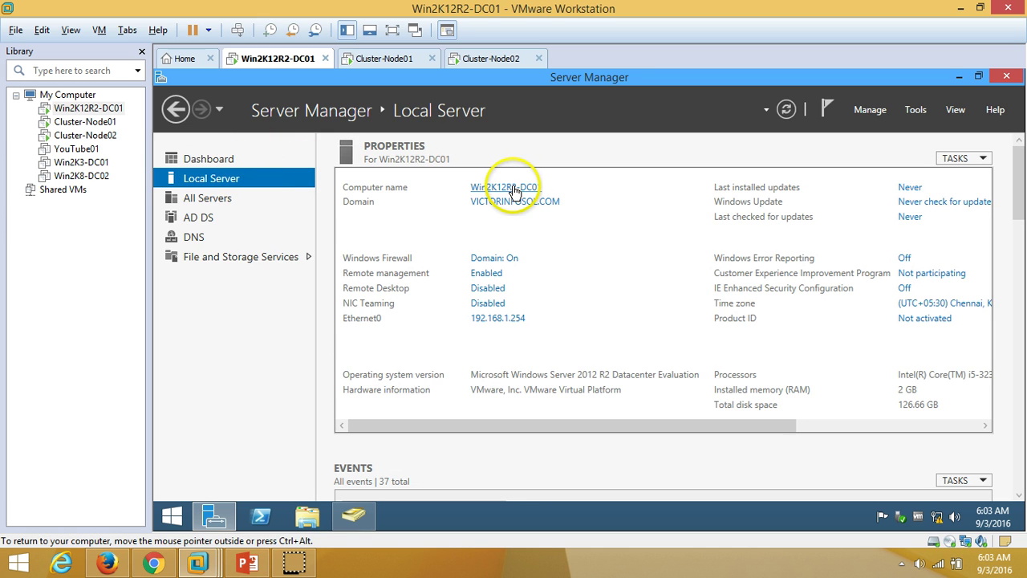
left_click(512, 187)
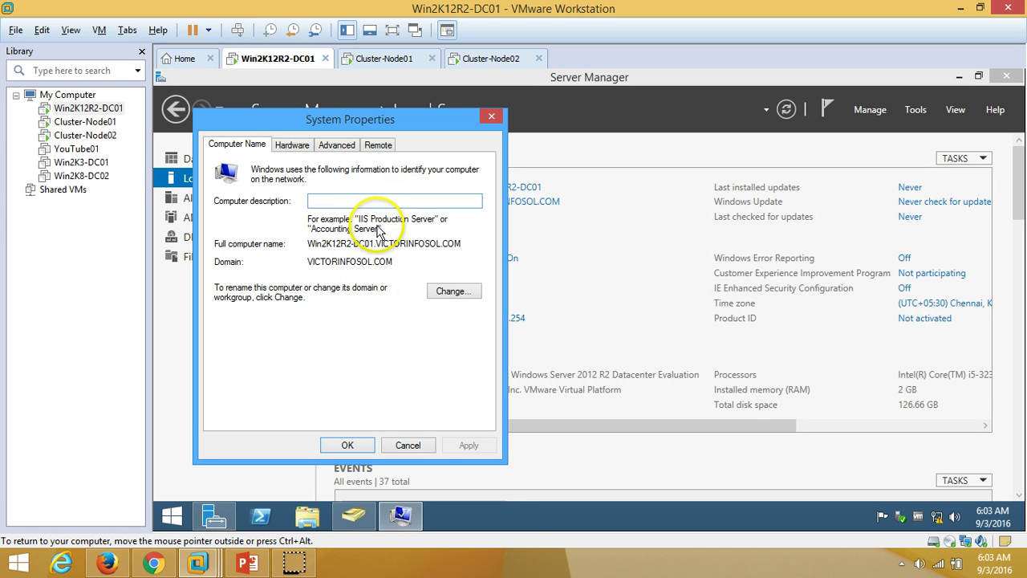
left_click(417, 451)
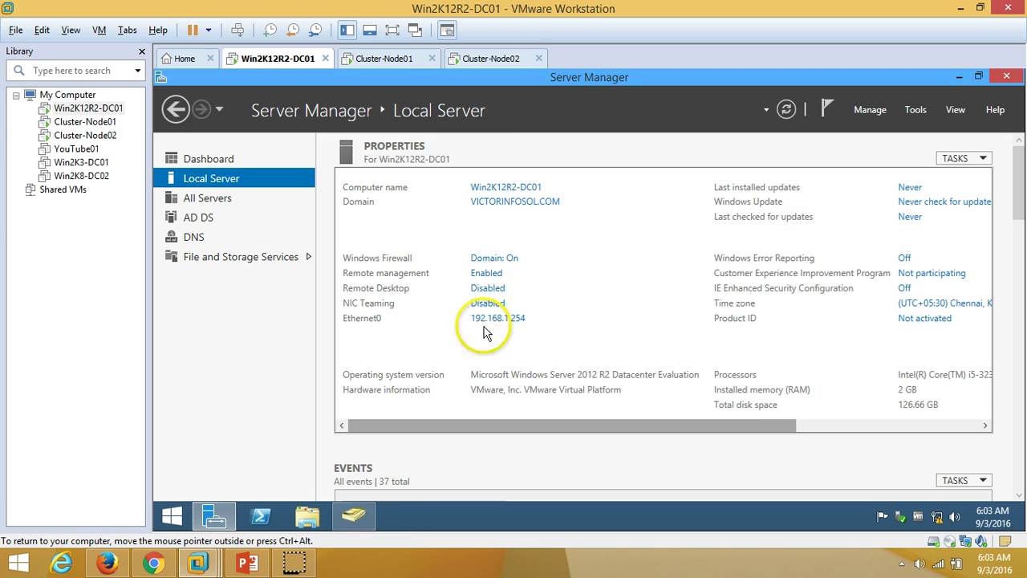
left_click(514, 201)
left_click(530, 149)
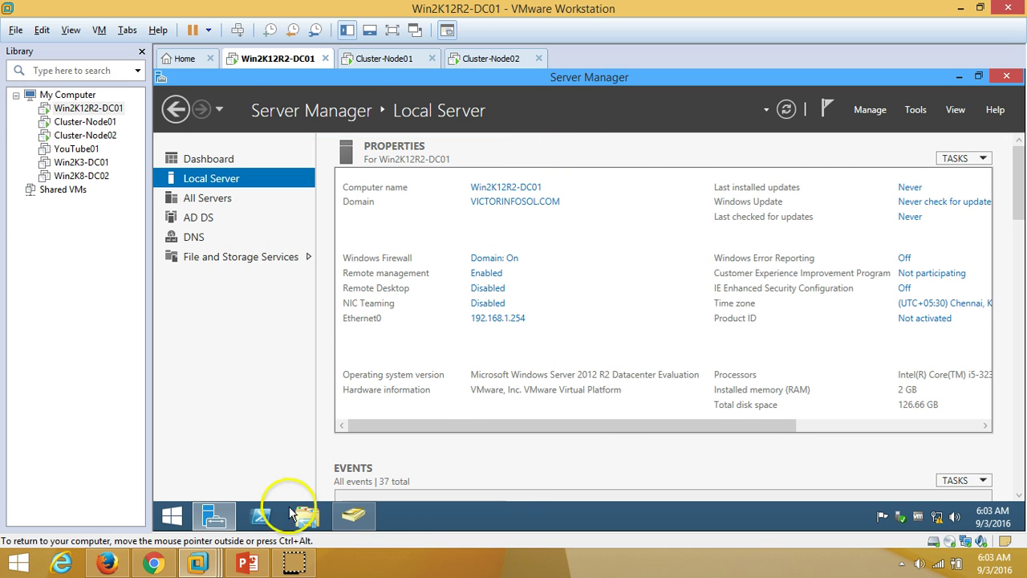
Step: Revisit the demo environment slide in PowerPoint, then view the local server properties of Cluster-Node01 and Cluster-Node02 in VMware Workstation
left_click(248, 563)
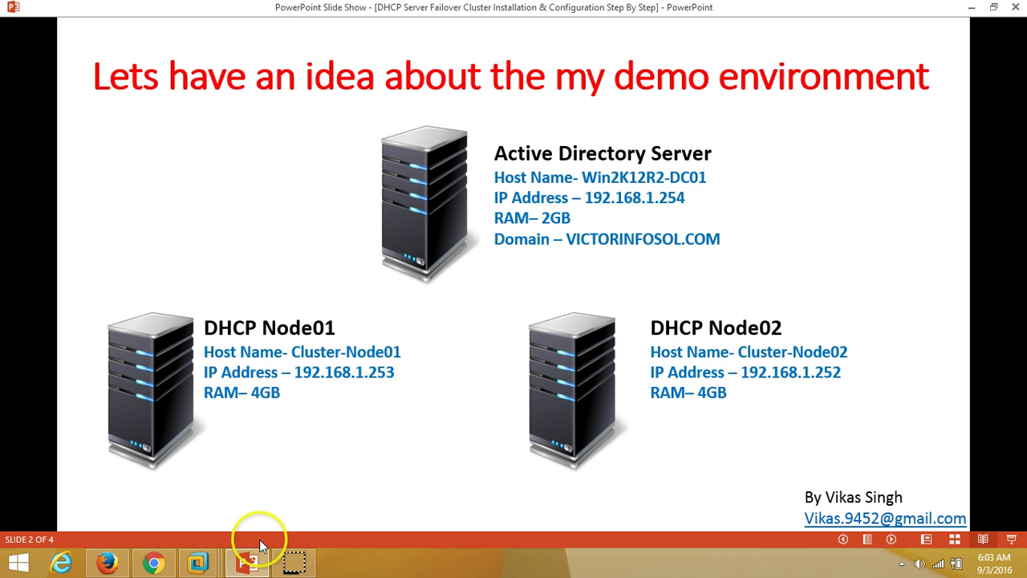
left_click(249, 562)
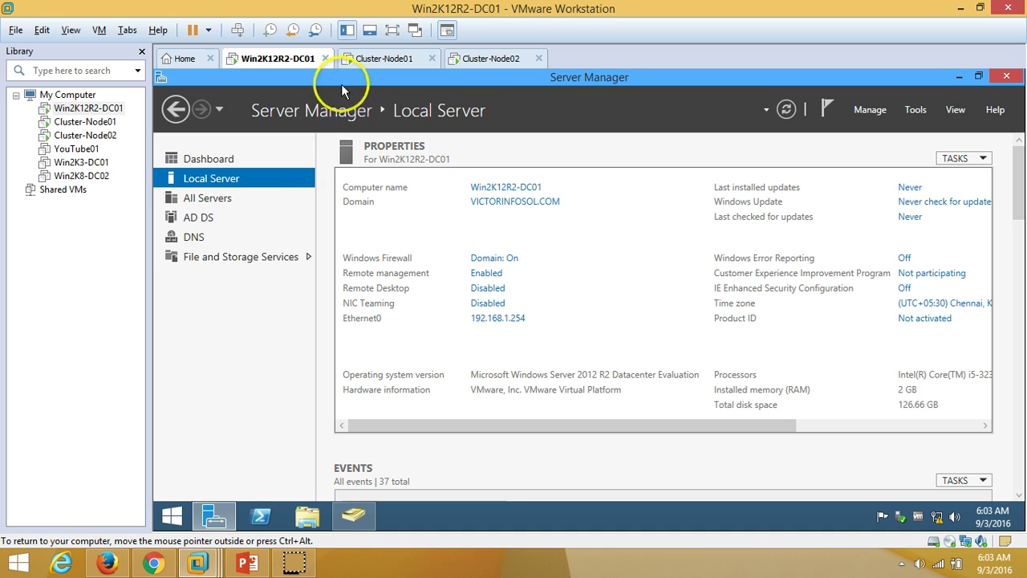
left_click(385, 59)
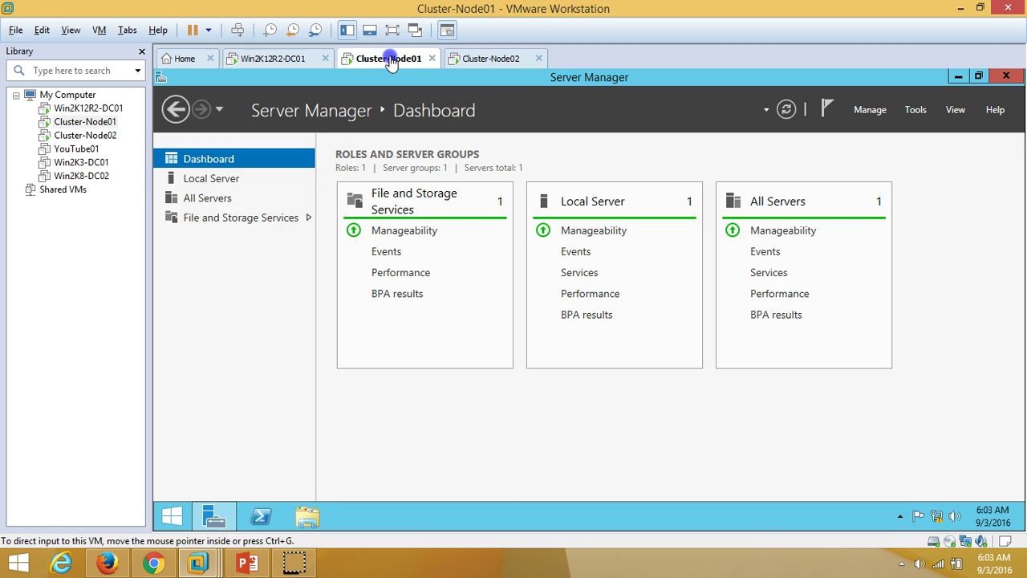
left_click(237, 178)
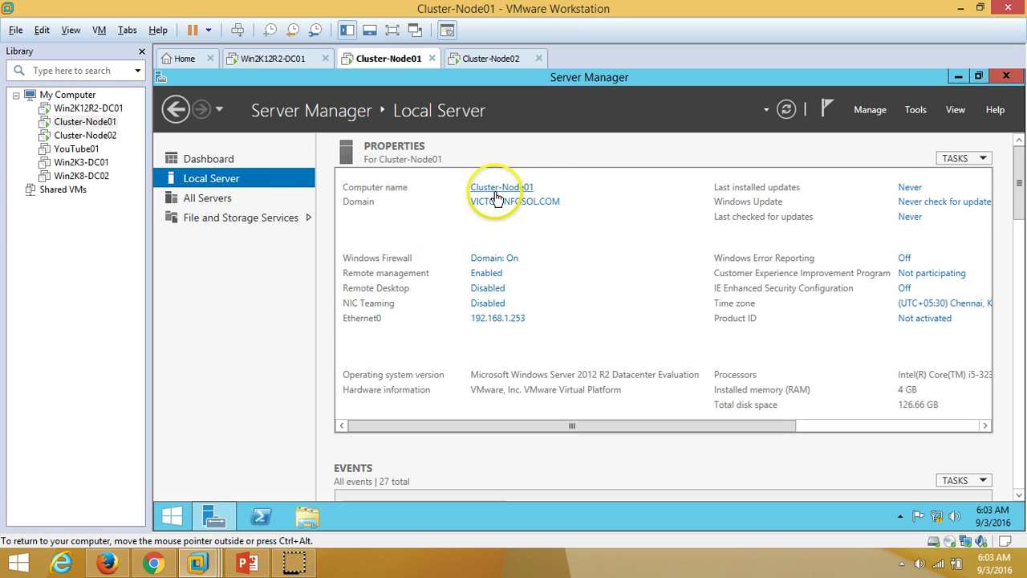
left_click(489, 58)
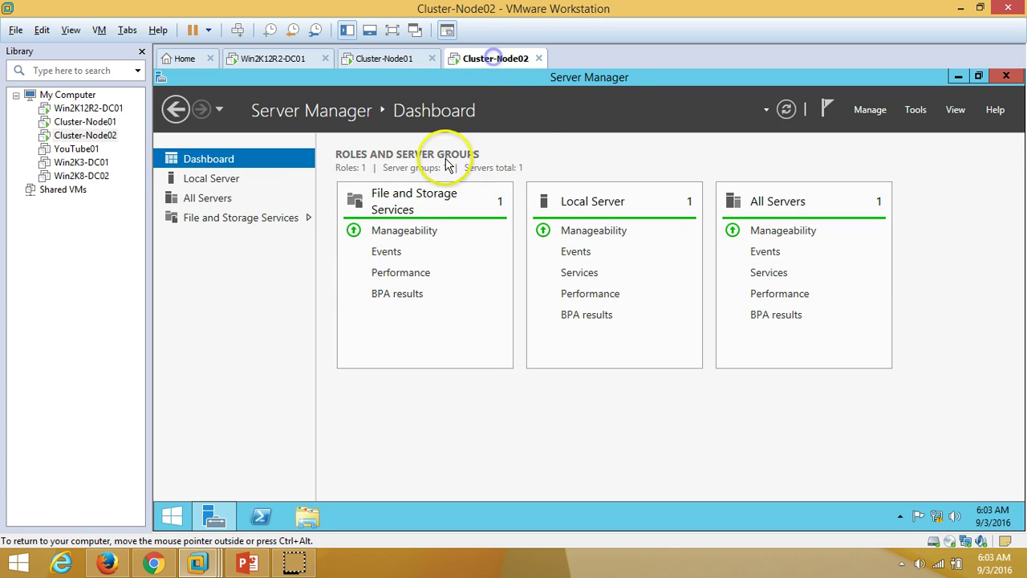
left_click(249, 180)
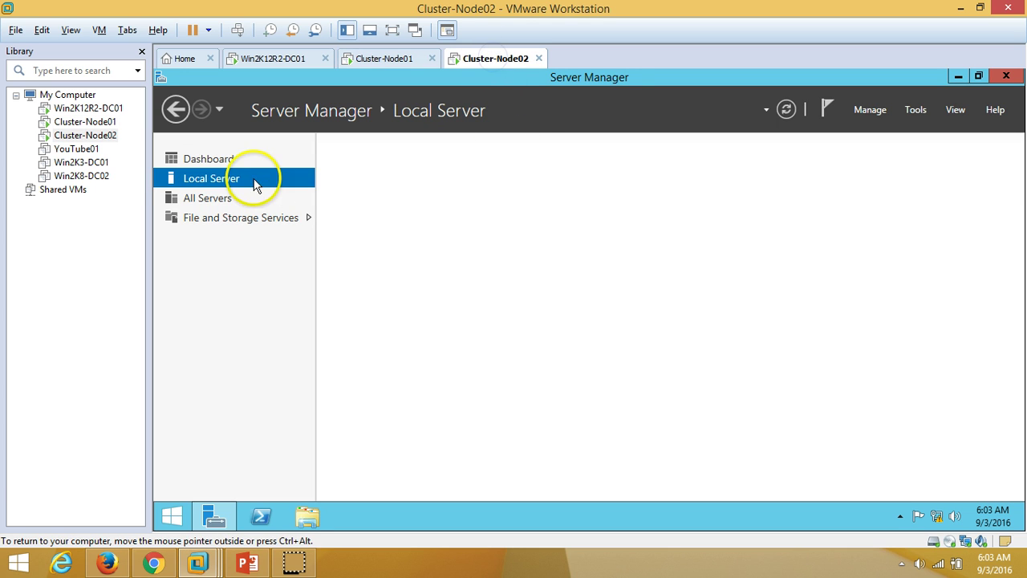
Step: Check Cluster-Node01's domain membership in System Properties and examine its hardware details in the local server properties
left_click(408, 61)
left_click(518, 203)
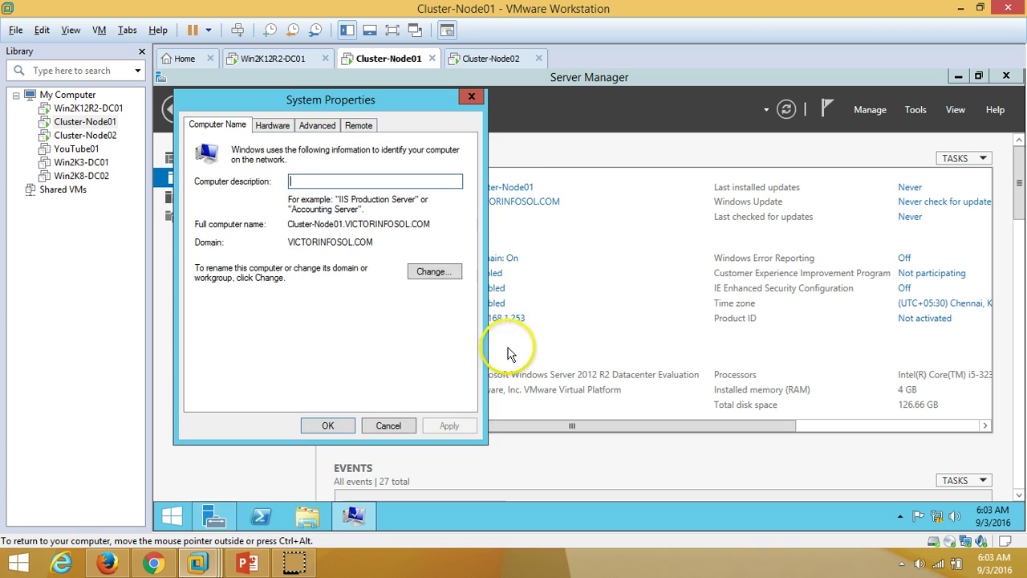
left_click_drag(374, 241, 213, 239)
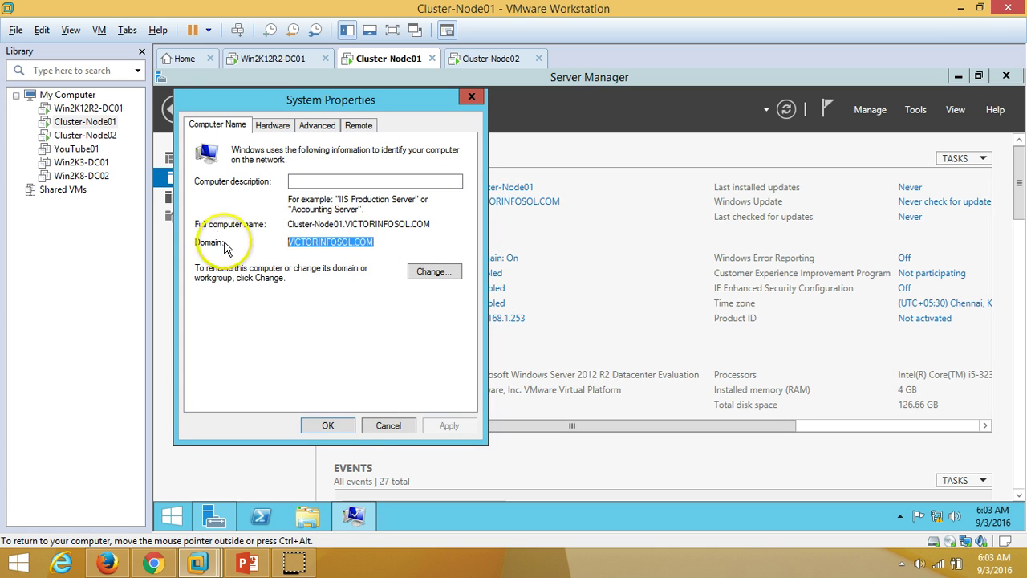
left_click(387, 423)
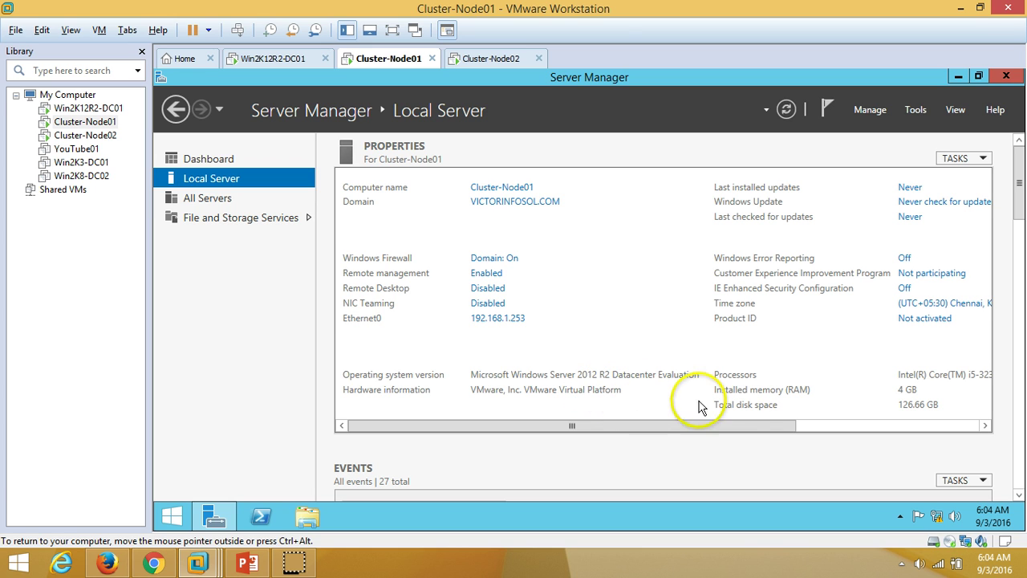
left_click_drag(738, 427, 822, 430)
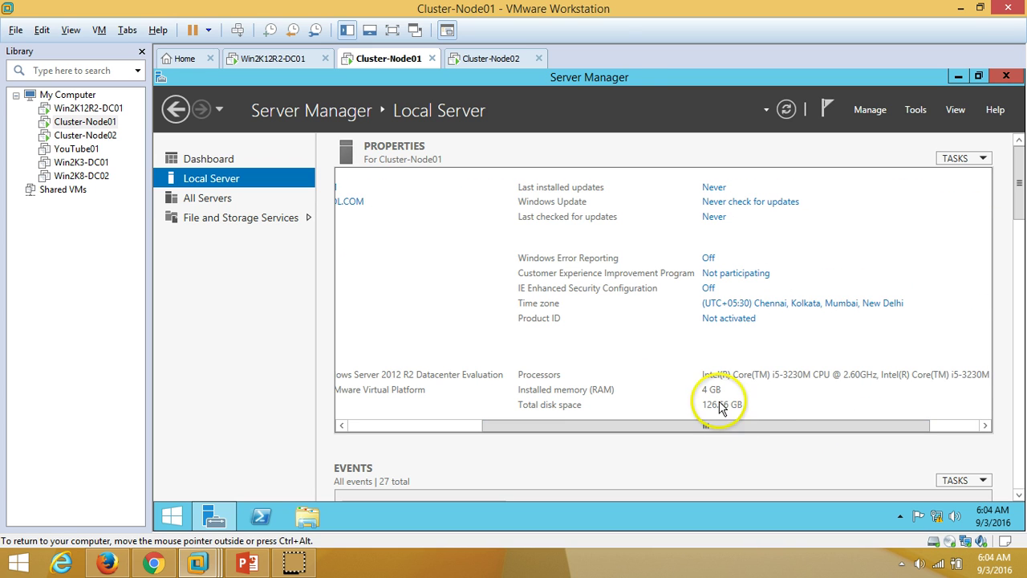
left_click_drag(729, 432, 184, 428)
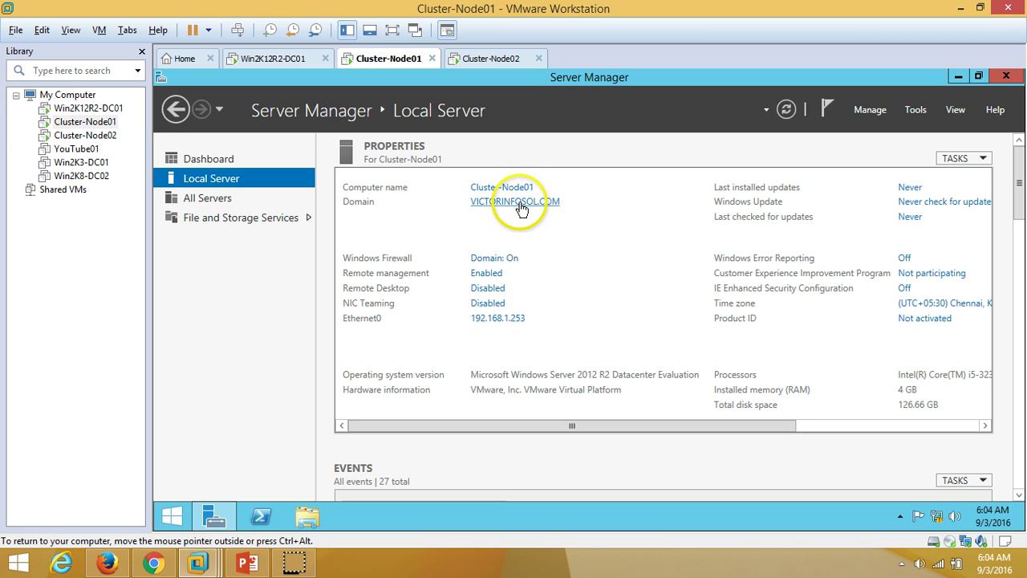
Step: Return Cluster-Node01 to the Server Manager dashboard and show the installation and configuration steps slide in PowerPoint
left_click(221, 164)
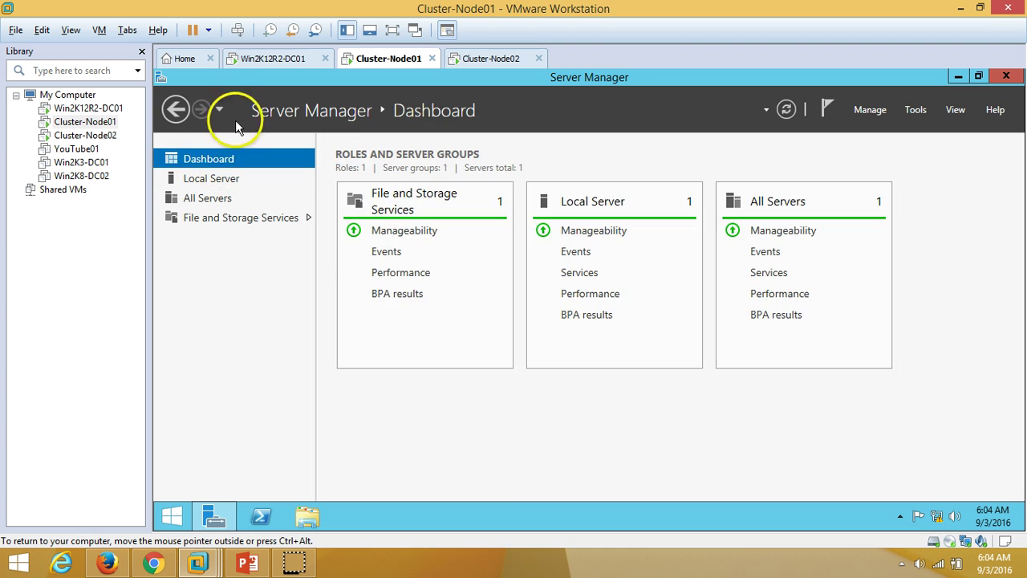
left_click(279, 63)
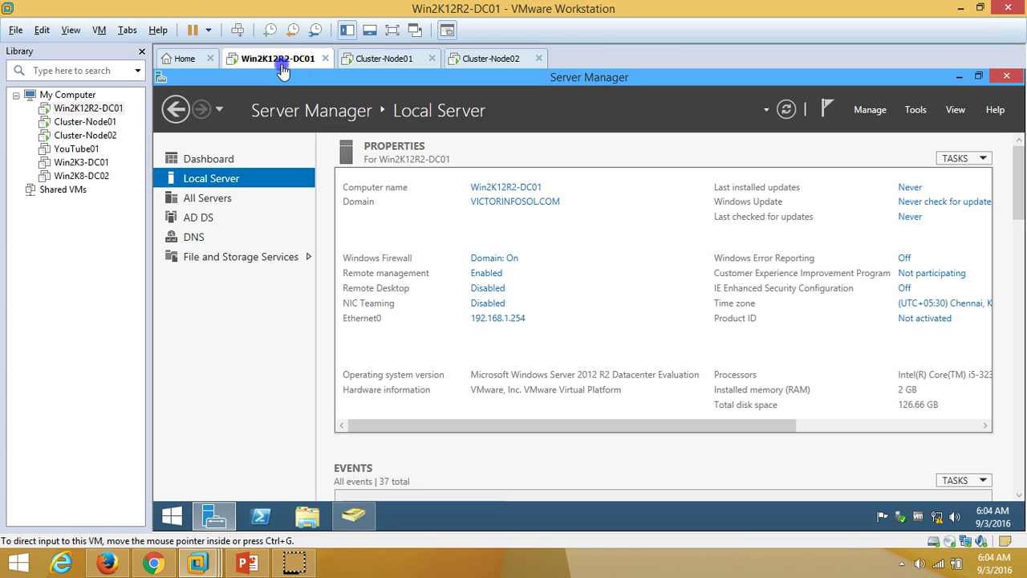
left_click(249, 561)
left_click(892, 539)
left_click(893, 540)
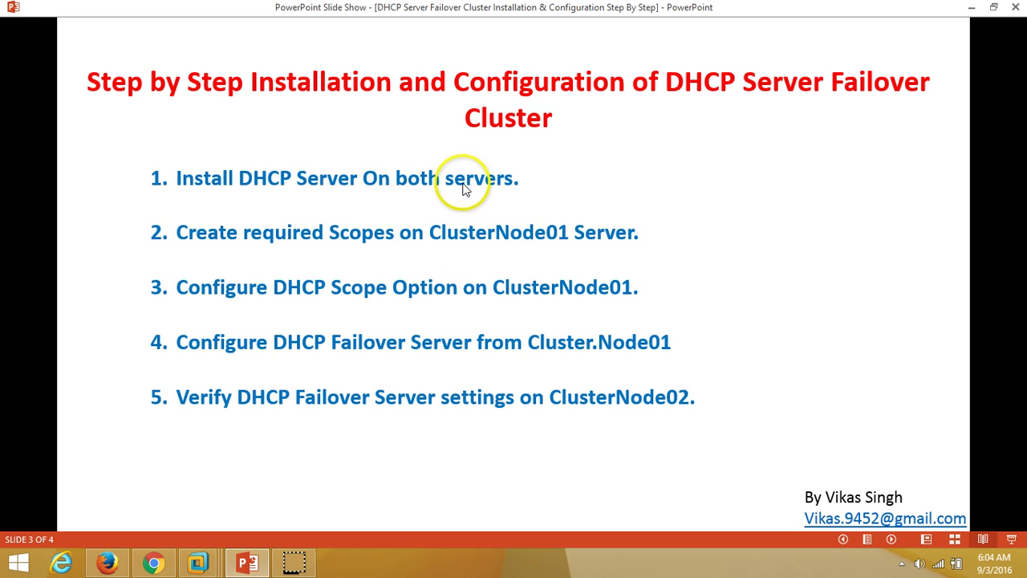
Step: Switch back to VMware Workstation and start the Add Roles and Features Wizard on Cluster-Node01
left_click(249, 565)
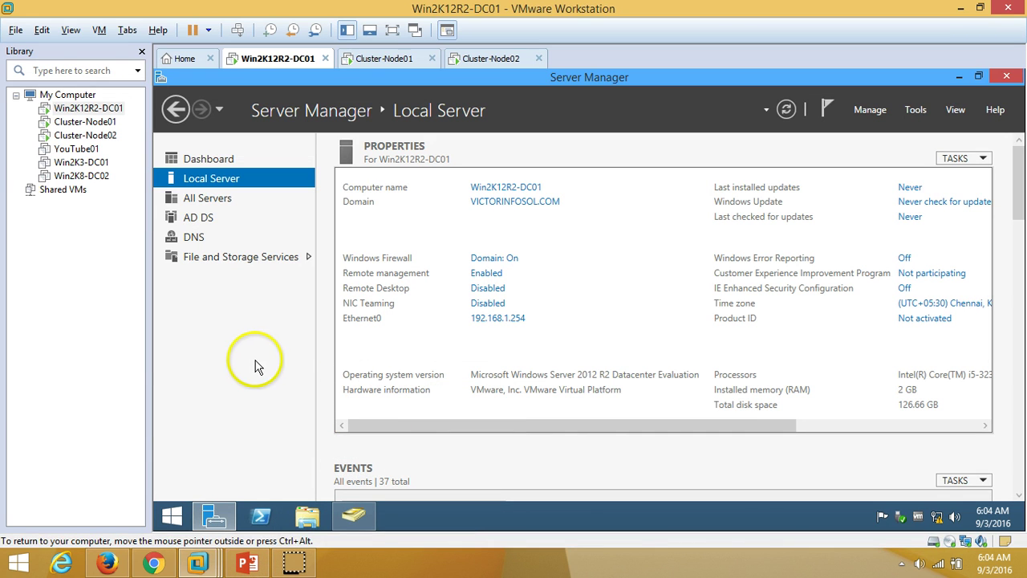
left_click(250, 152)
left_click(374, 59)
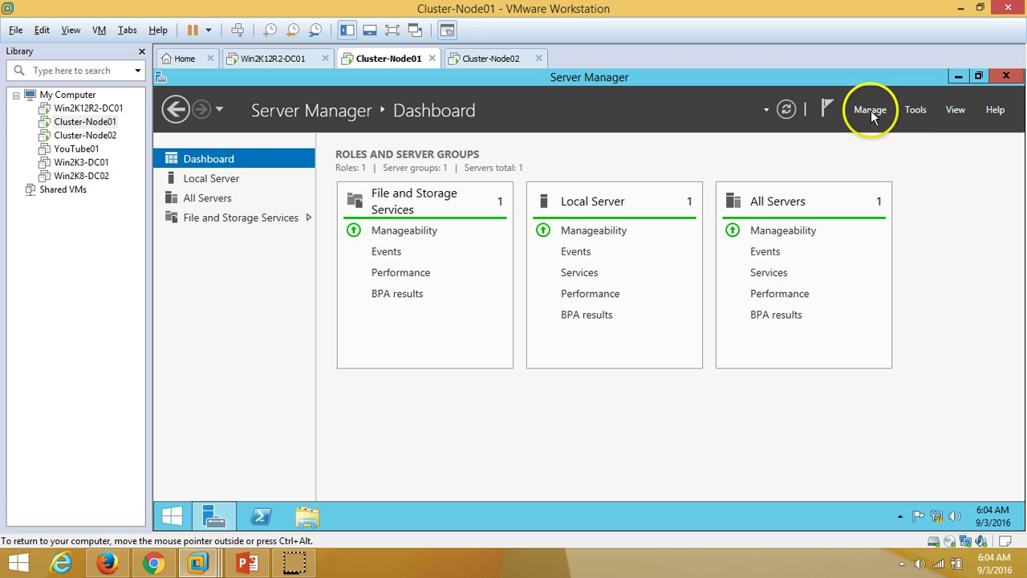
left_click(875, 113)
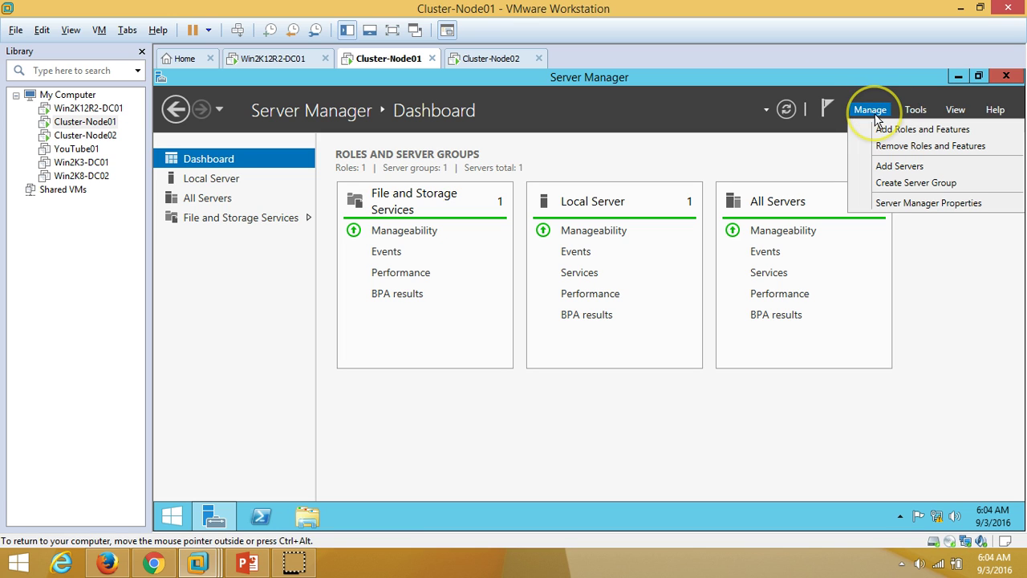
left_click(929, 134)
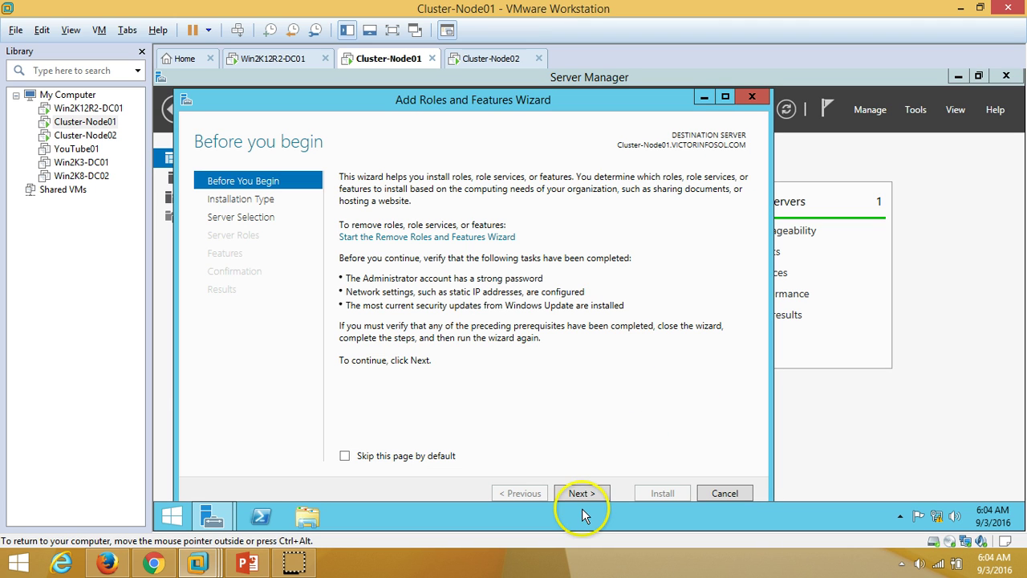
Step: Accept role-based or feature-based installation and use Cluster-Node01 from the server pool as the destination server
left_click(590, 493)
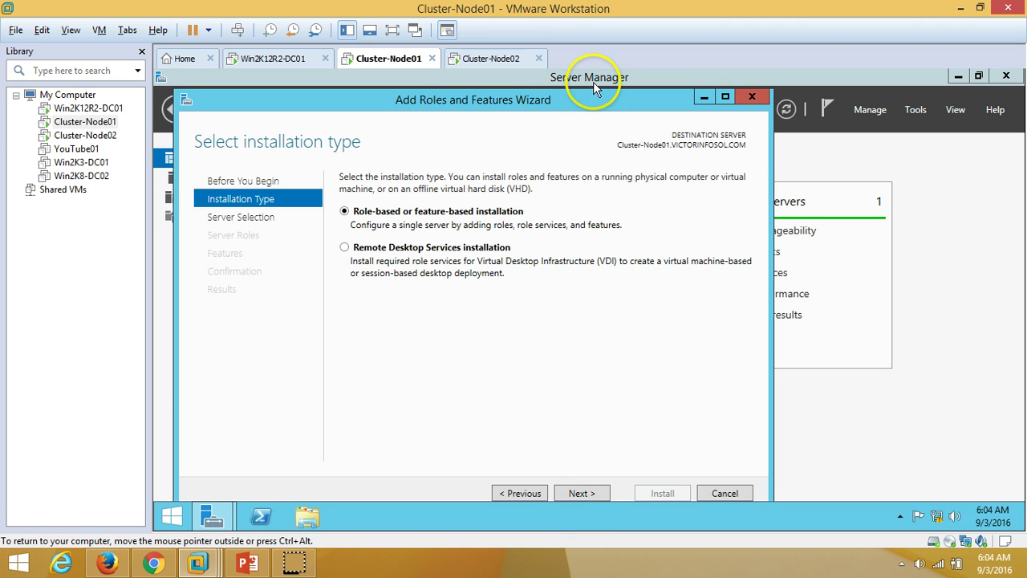
left_click(587, 493)
left_click_drag(599, 99, 615, 82)
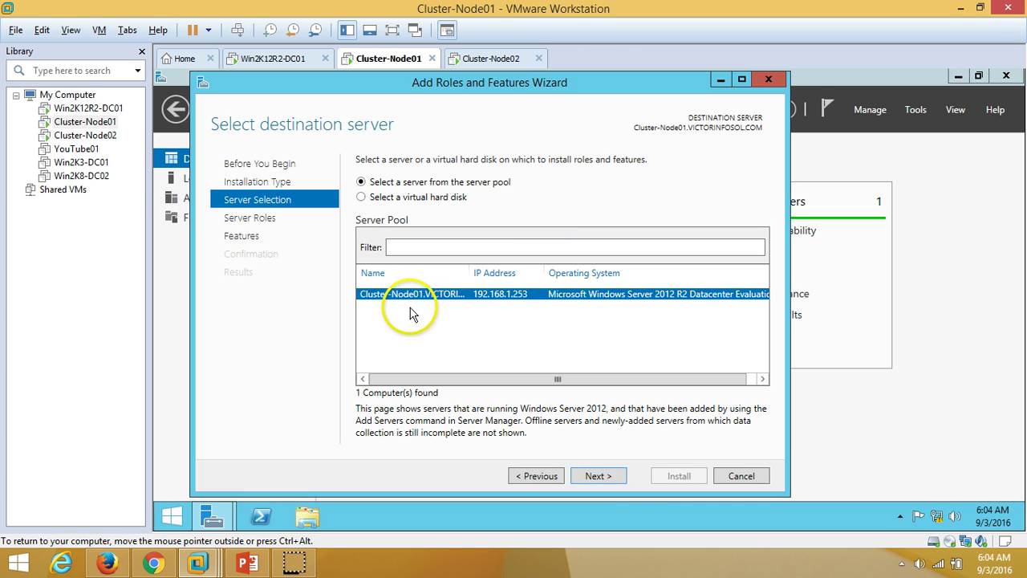
double_click(471, 273)
left_click(600, 478)
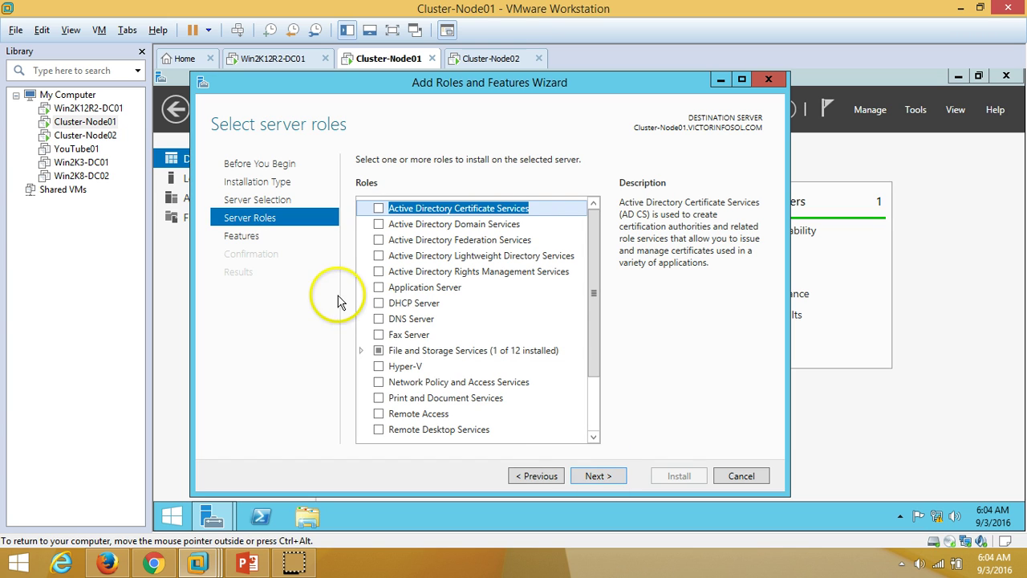
Step: Add the DHCP Server role with its management tools, keep the default features, and start the installation on Cluster-Node01
left_click(379, 304)
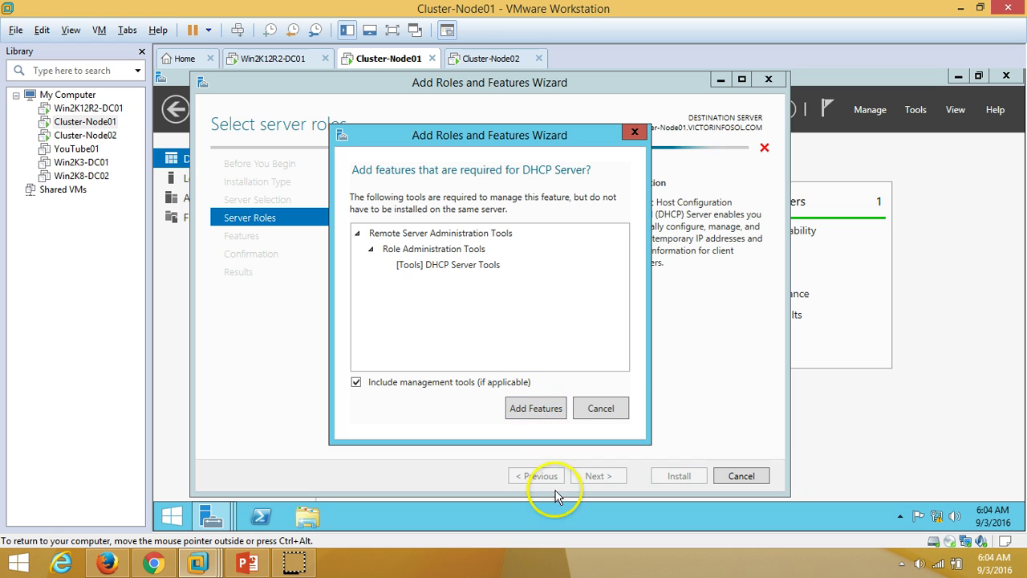
left_click(541, 408)
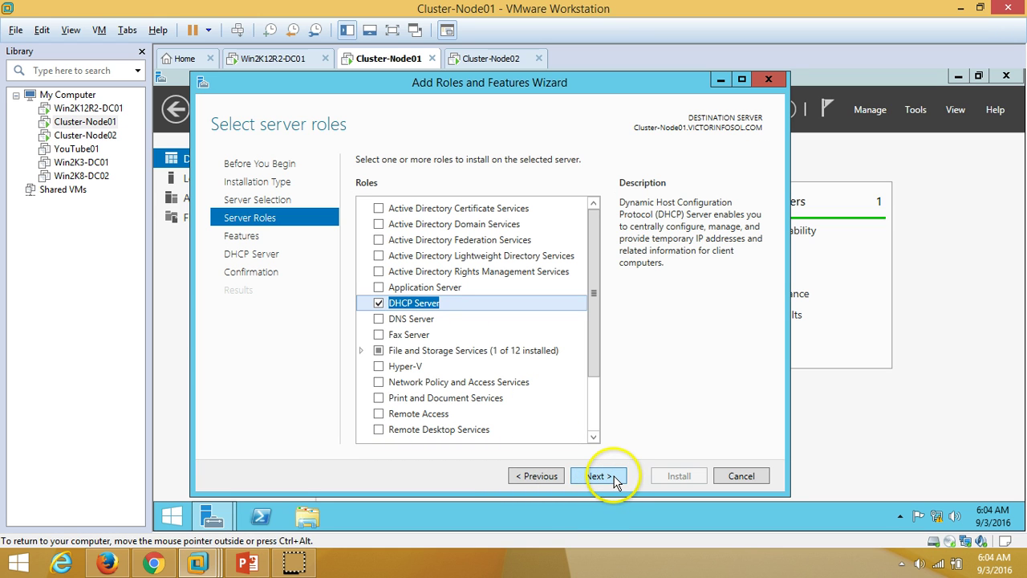
left_click(615, 478)
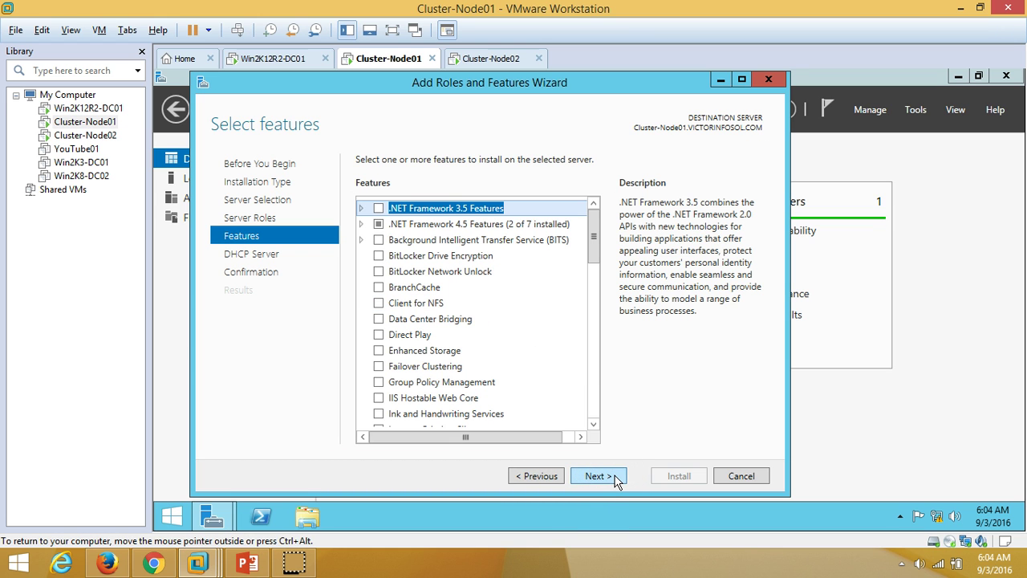
left_click(615, 478)
left_click(615, 478)
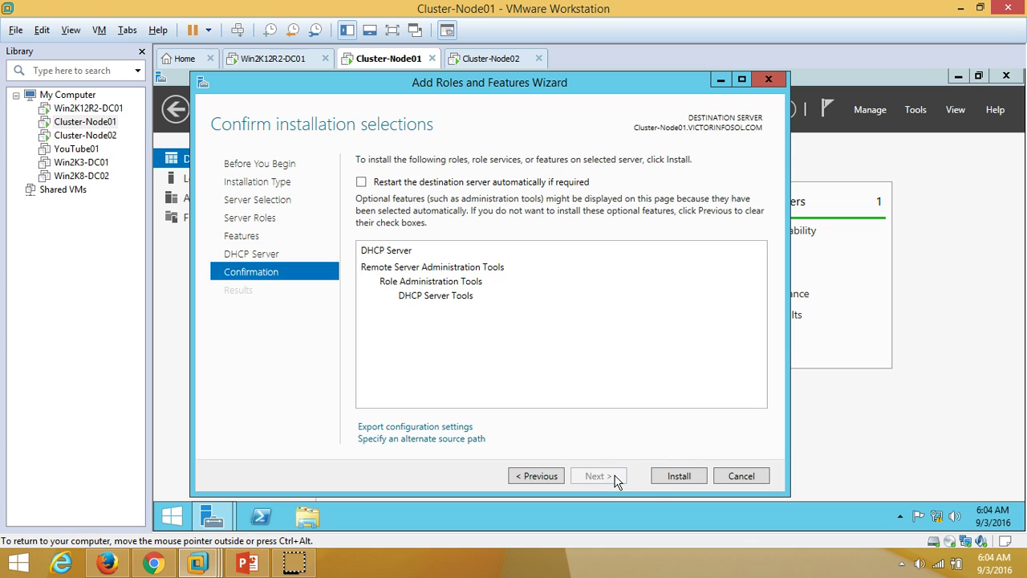
left_click(679, 477)
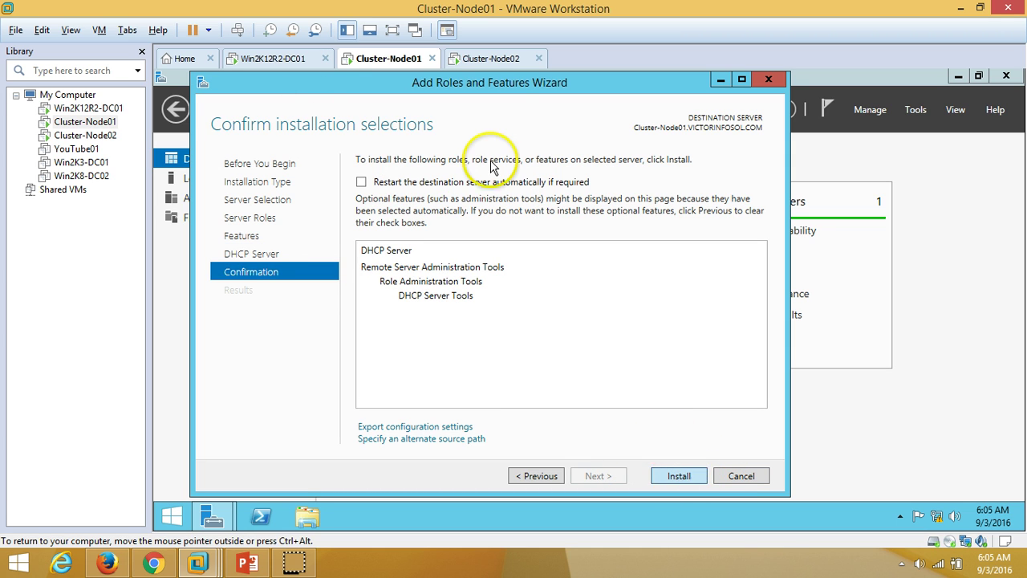
Step: Start the Add Roles and Features Wizard on Cluster-Node02 with role-based or feature-based installation and Cluster-Node02 as the destination server
left_click(493, 61)
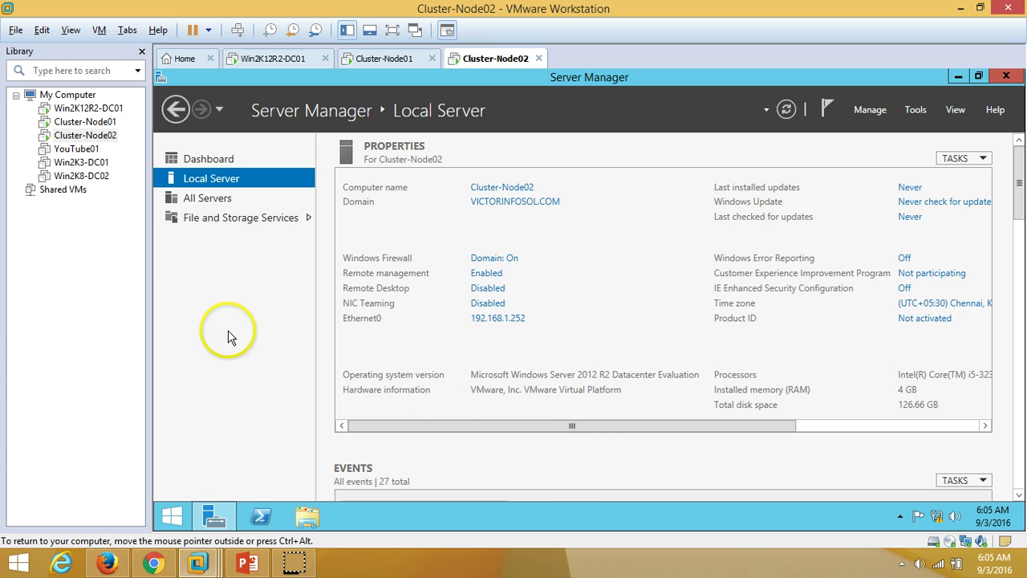
left_click(874, 114)
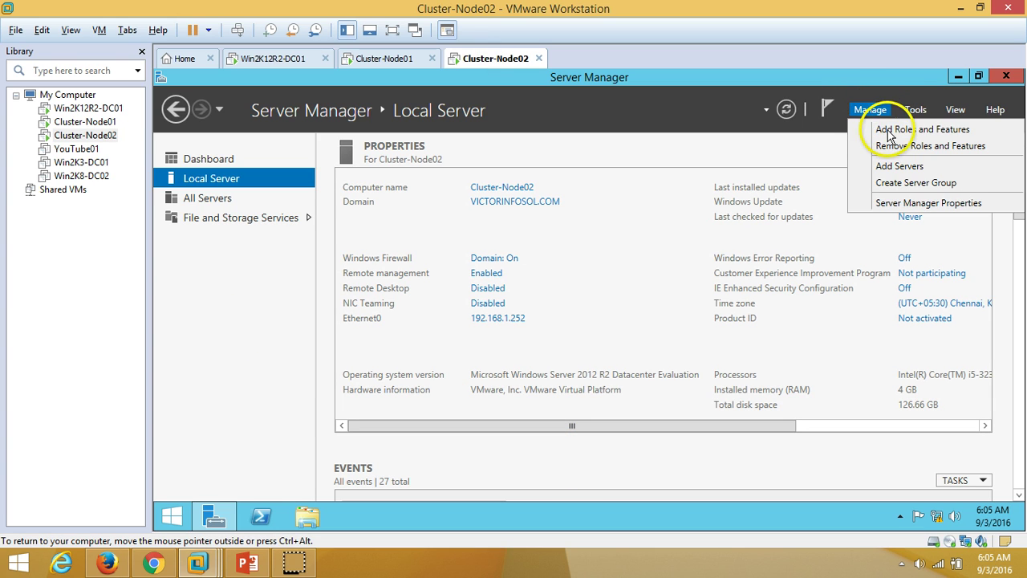
left_click(881, 128)
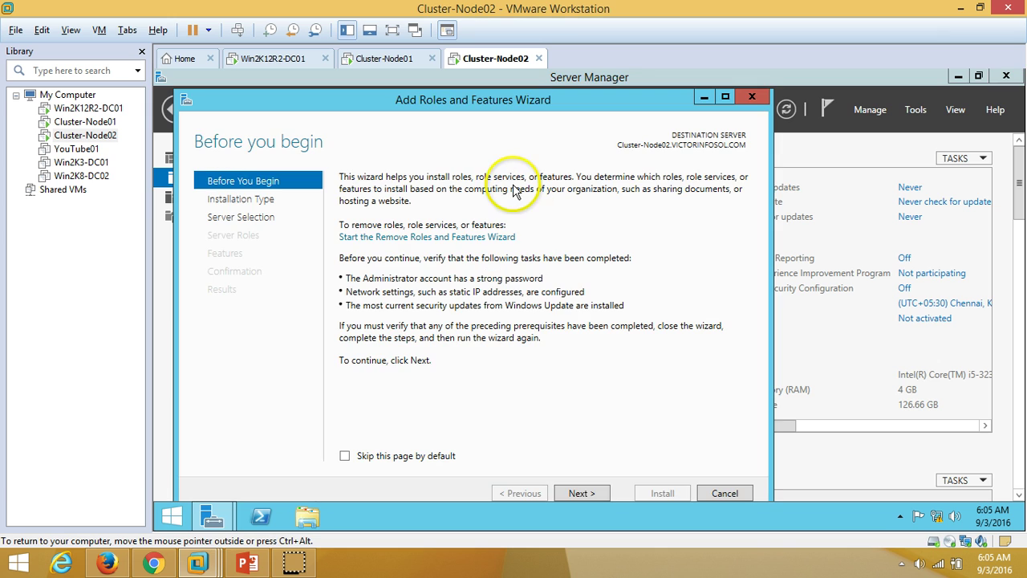
left_click(583, 493)
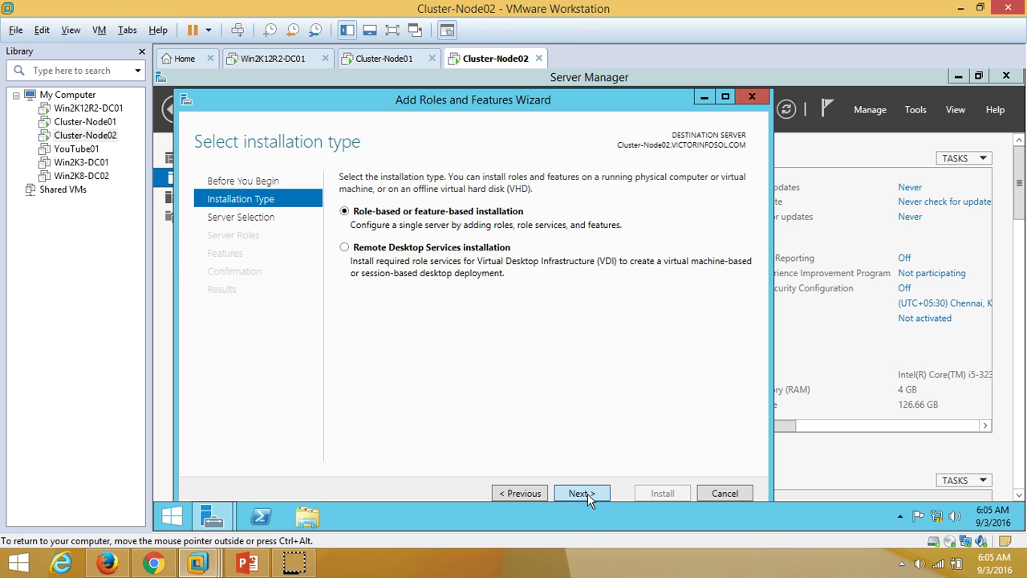
left_click(588, 493)
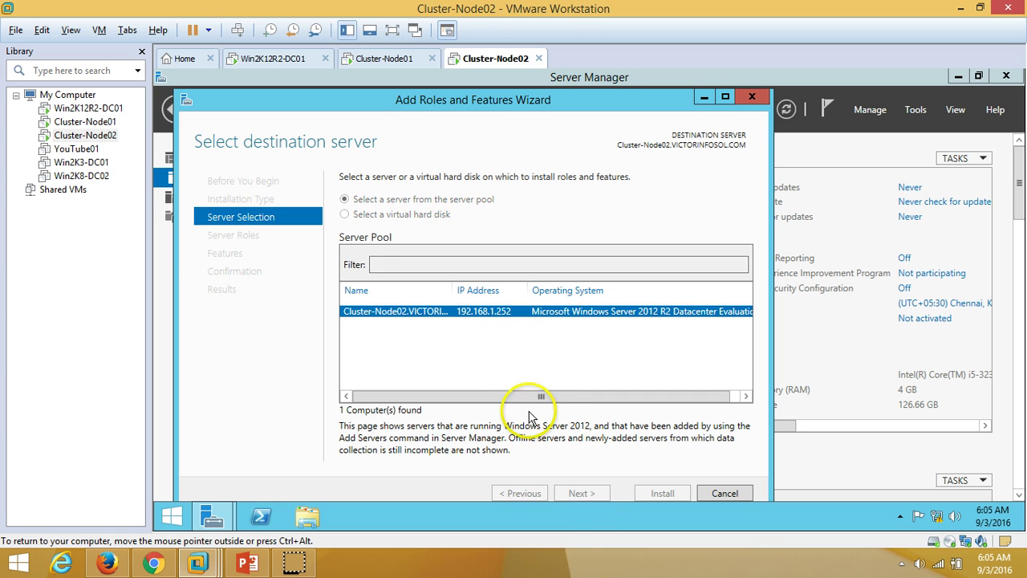
left_click(456, 290)
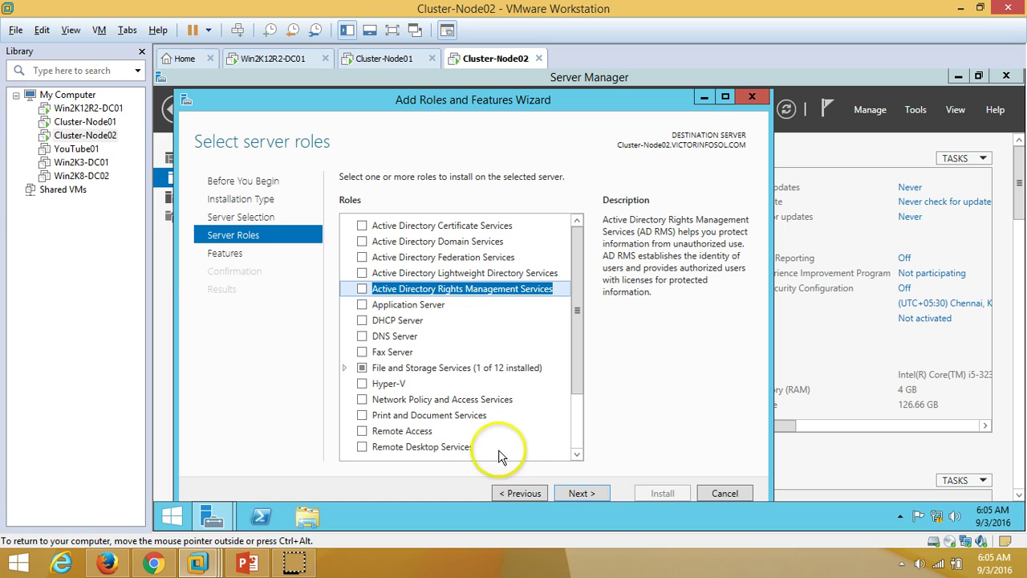
Step: Add the DHCP Server role with its management tools, keep the default features, and start the installation on Cluster-Node02
left_click(366, 322)
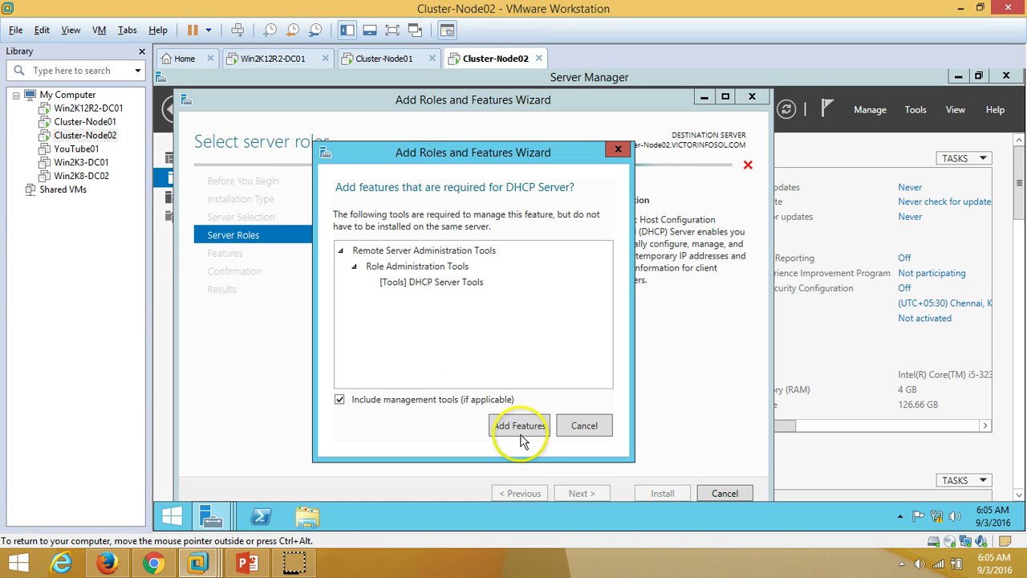
left_click(522, 428)
left_click(597, 494)
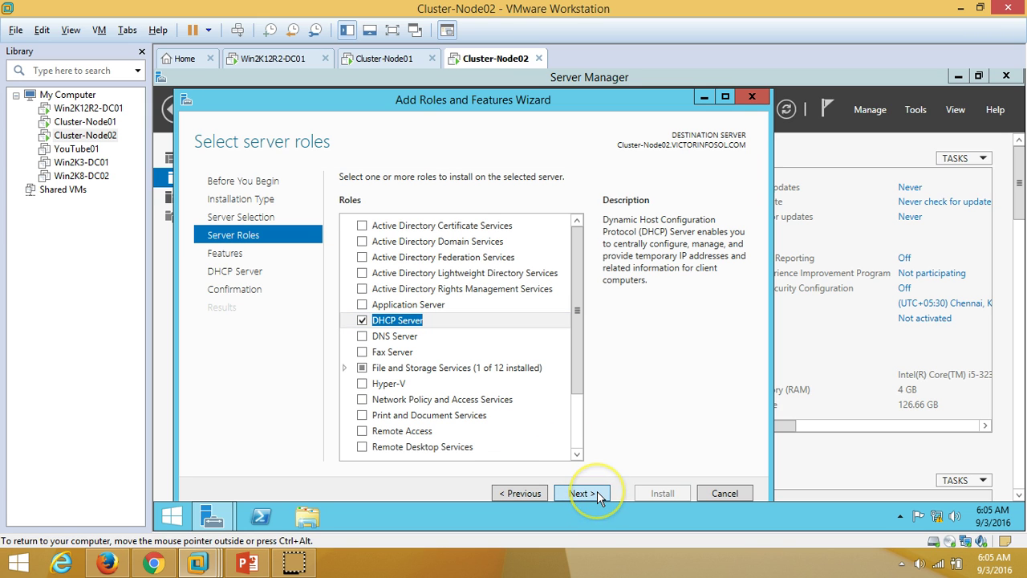
left_click(598, 493)
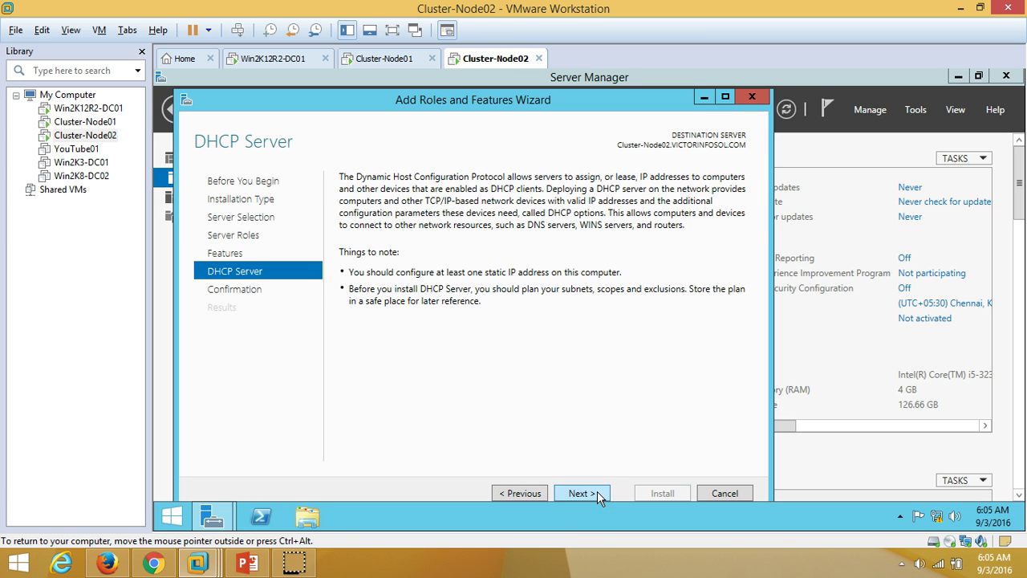
left_click(602, 495)
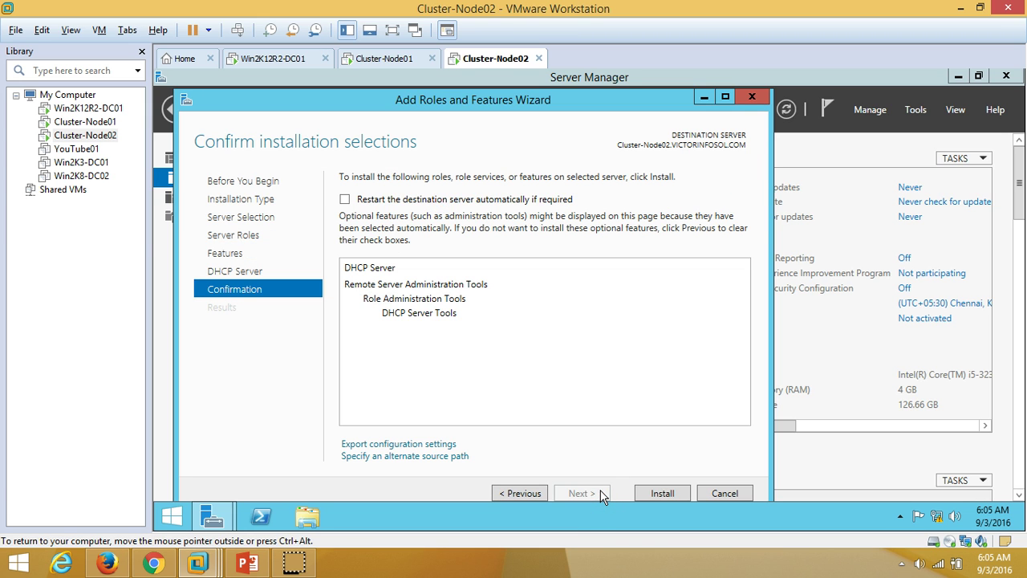
left_click(663, 494)
left_click_drag(469, 101, 578, 106)
Step: Check the DHCP Server installation progress on Cluster-Node01 and Cluster-Node02, and review the installation and configuration steps slide in PowerPoint
left_click(397, 60)
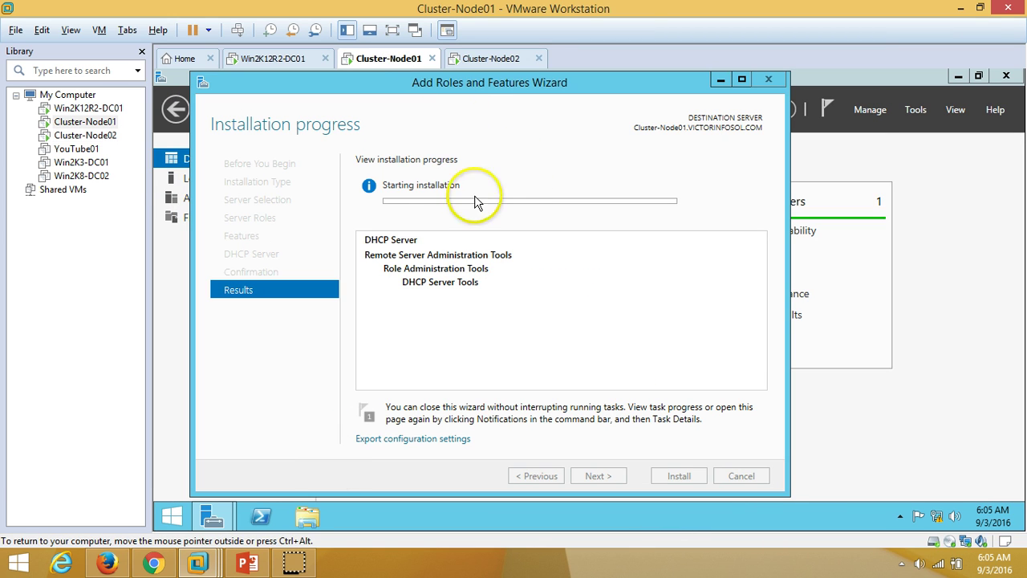
left_click(494, 61)
left_click(387, 59)
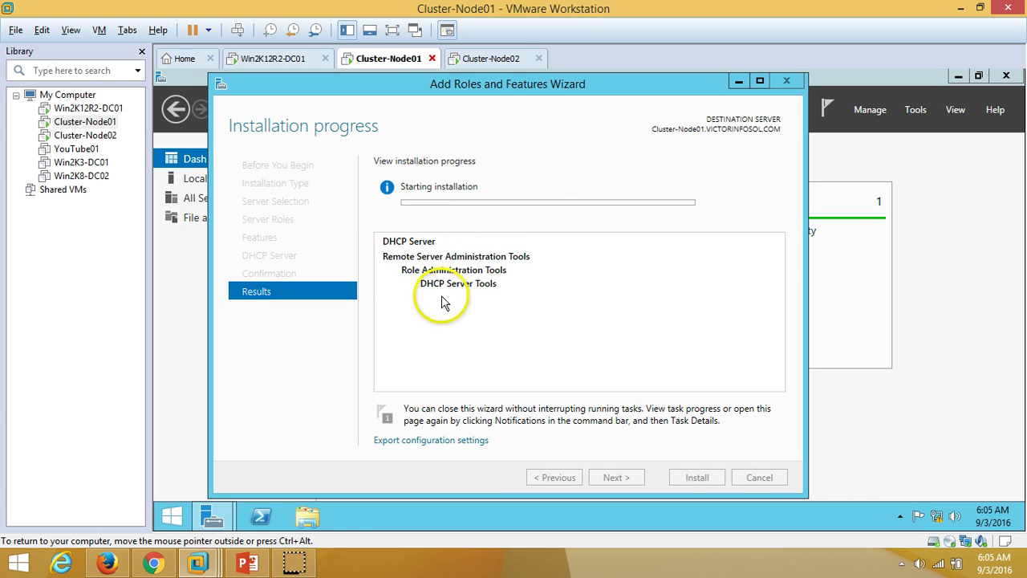
left_click(248, 564)
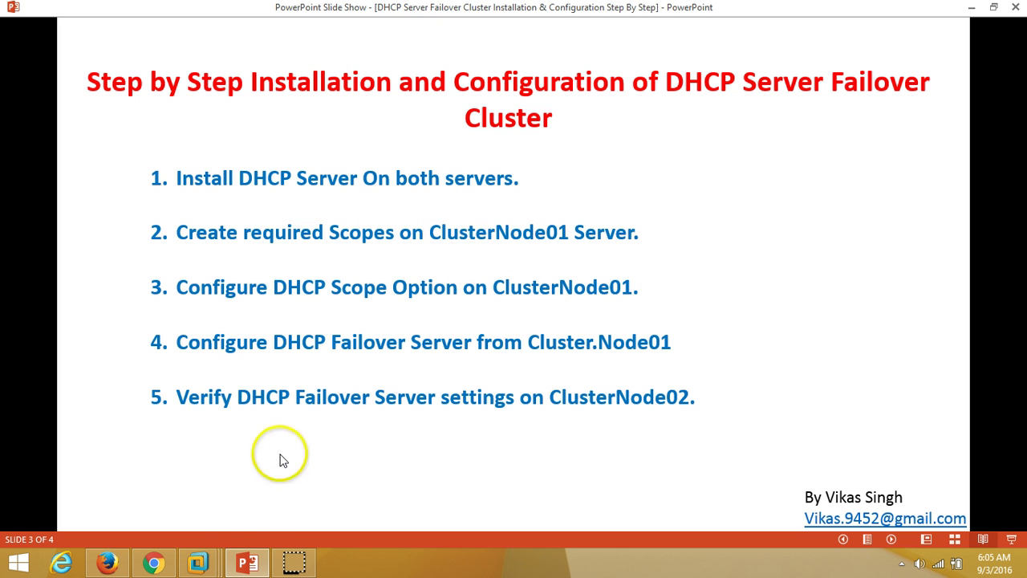
left_click(248, 564)
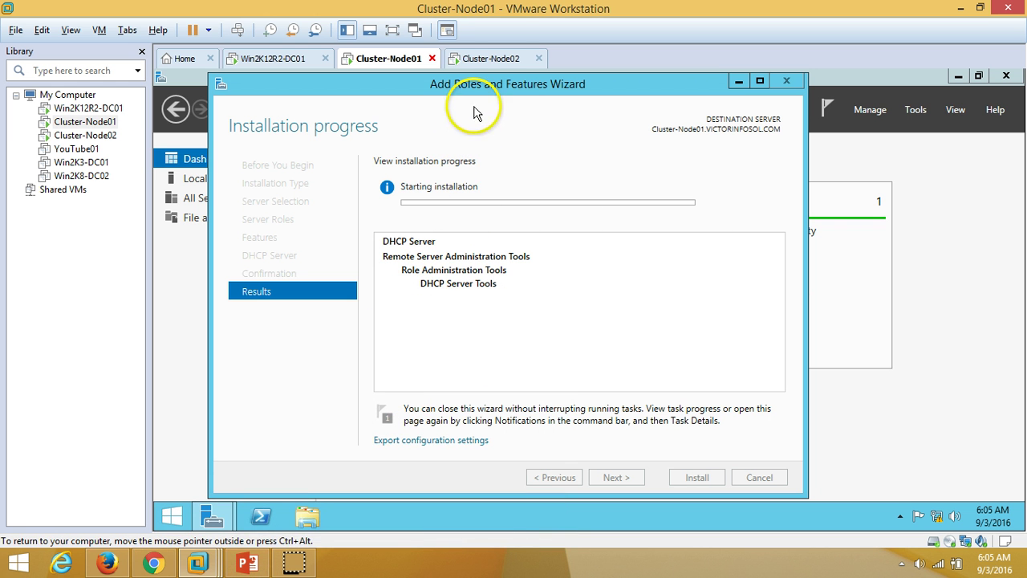
left_click(491, 57)
left_click(390, 58)
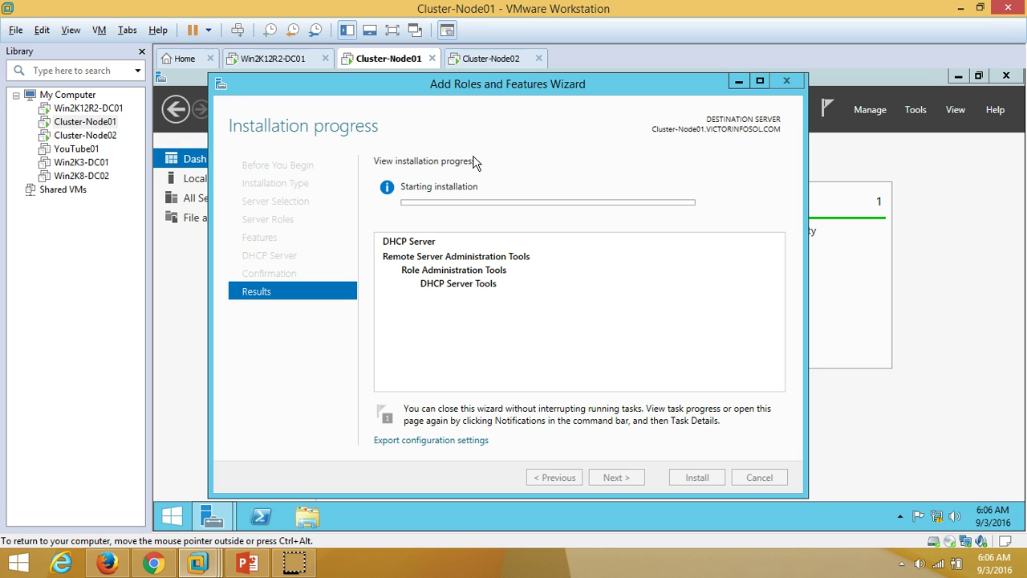
left_click(491, 57)
left_click(389, 59)
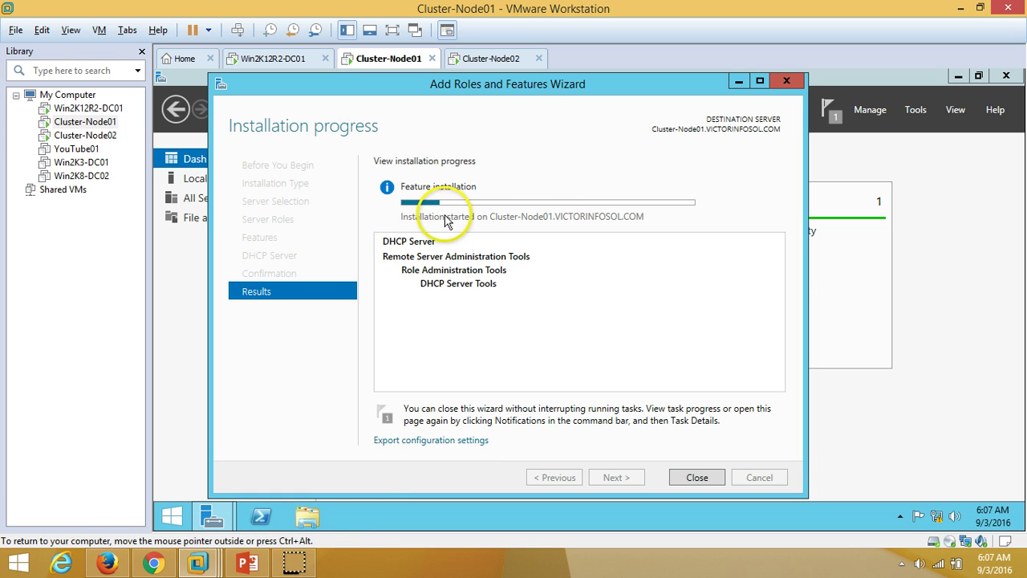
left_click(485, 59)
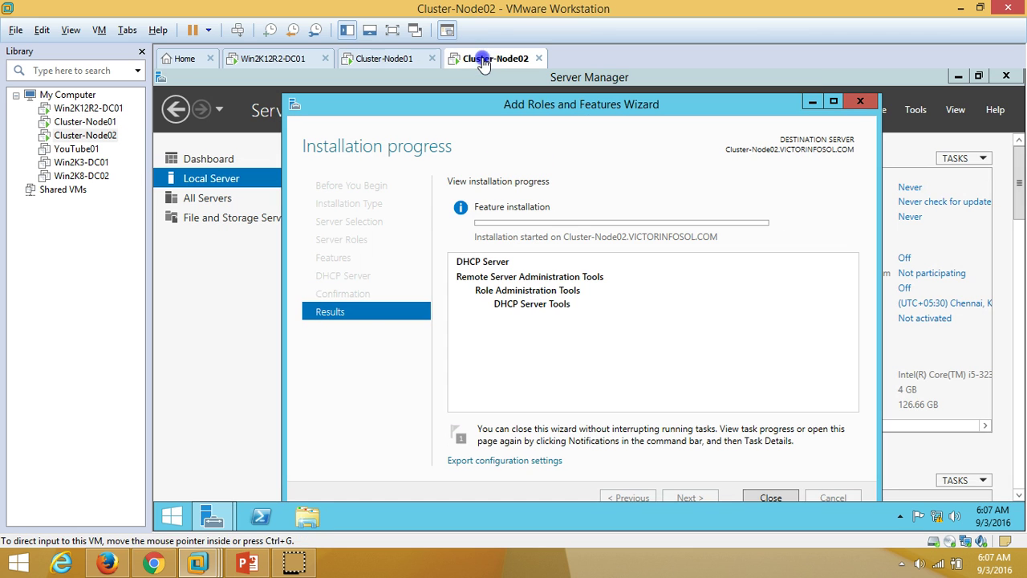
Step: Open the DHCP post-install configuration on Cluster-Node01 and keep the VICTORINFOSOL\ClusterAdmin credentials for authorizing the server in AD DS
left_click(376, 58)
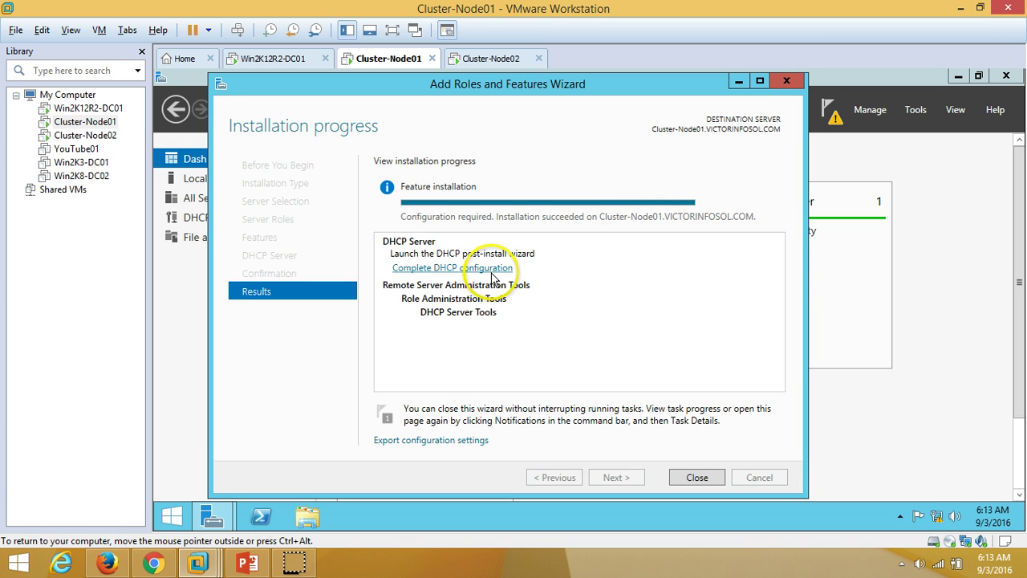
left_click(437, 274)
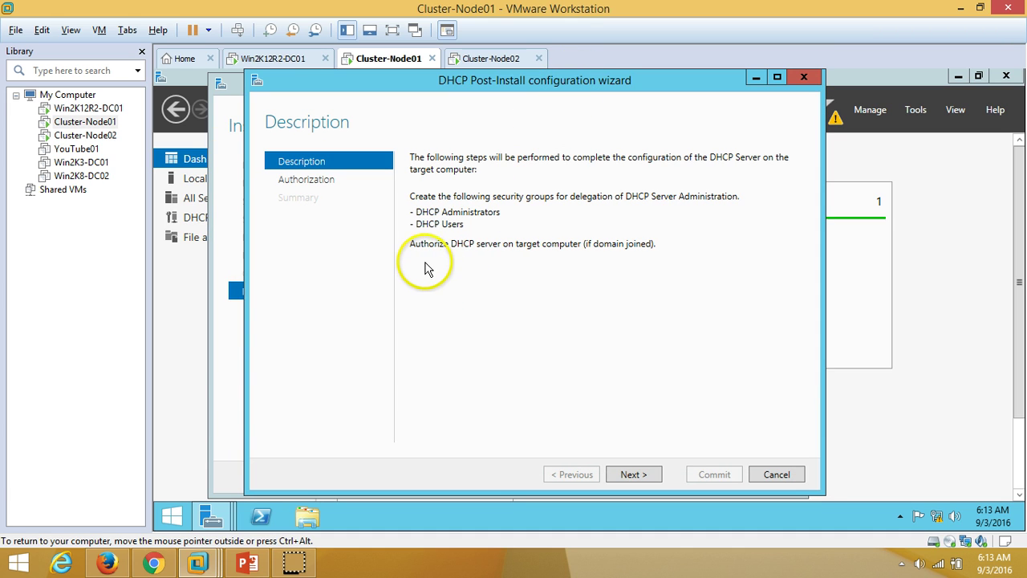
left_click(630, 475)
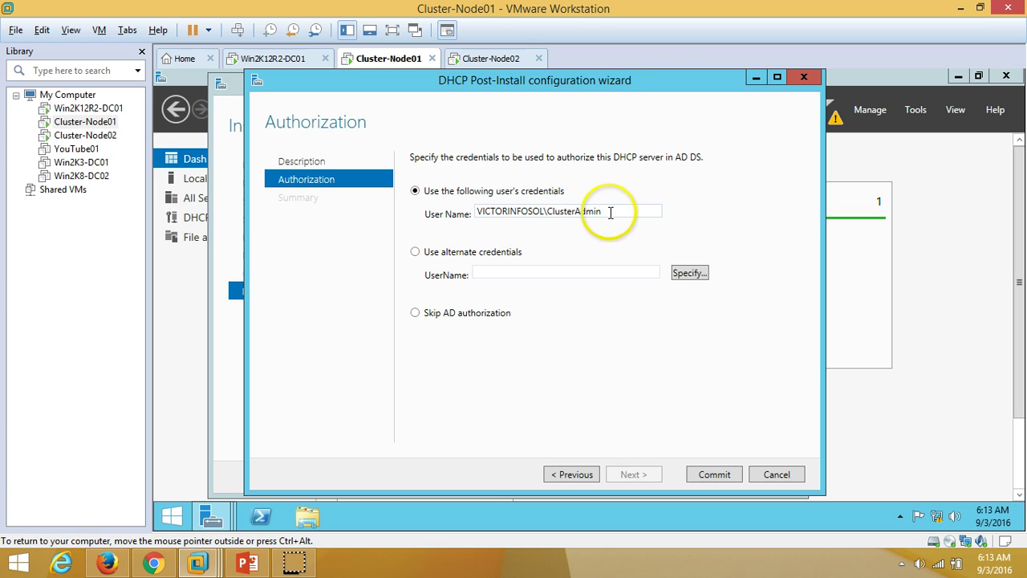
left_click(313, 197)
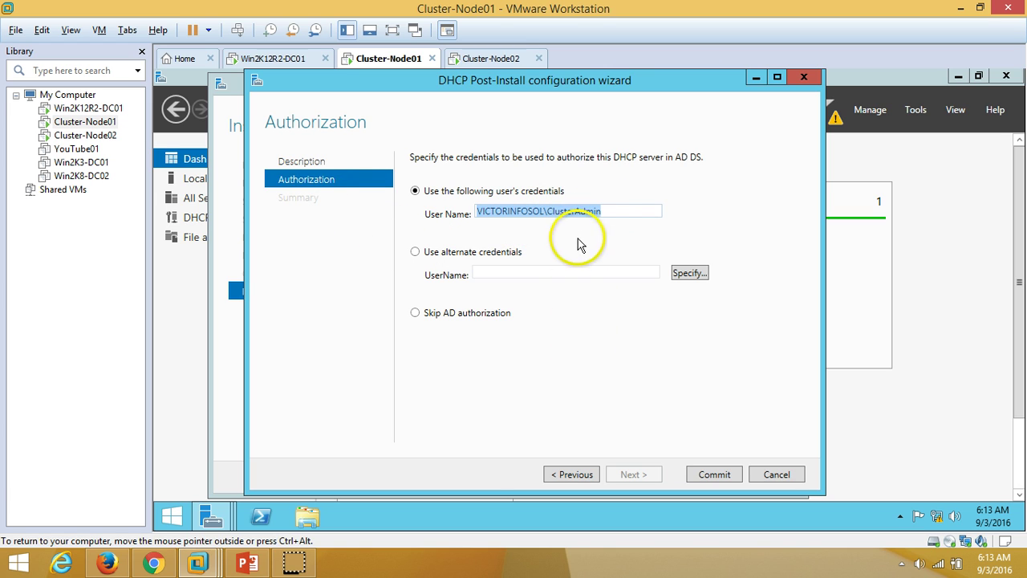
left_click(618, 210)
double_click(583, 213)
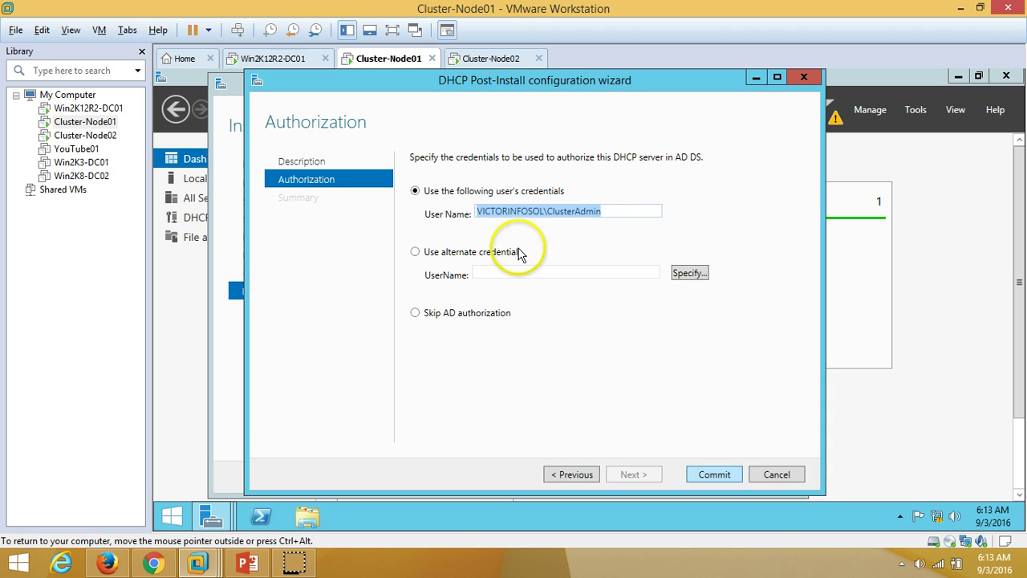
Step: Commit the DHCP post-install configuration on Cluster-Node01 and close both wizards
left_click(309, 58)
left_click(387, 59)
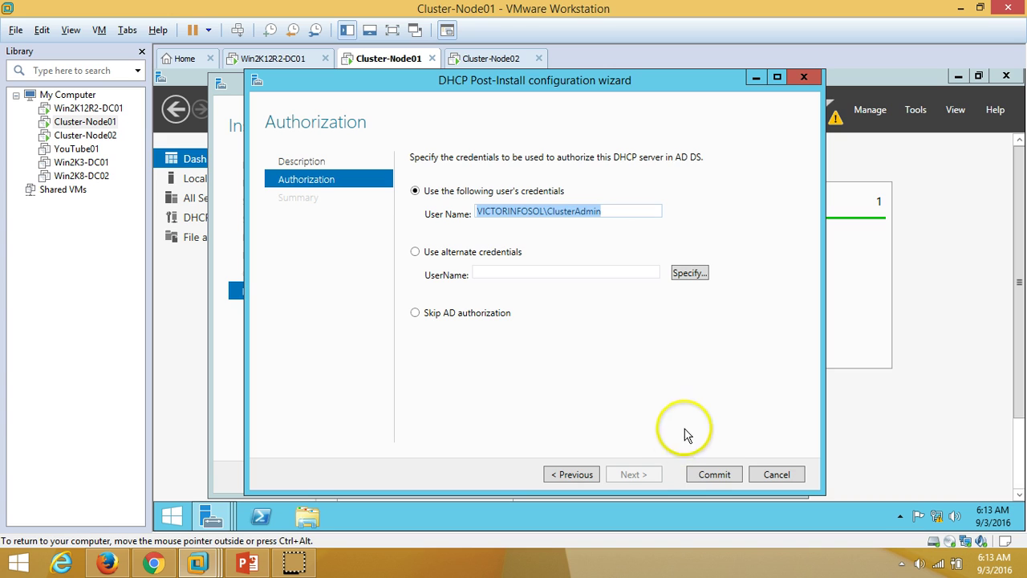
left_click(714, 475)
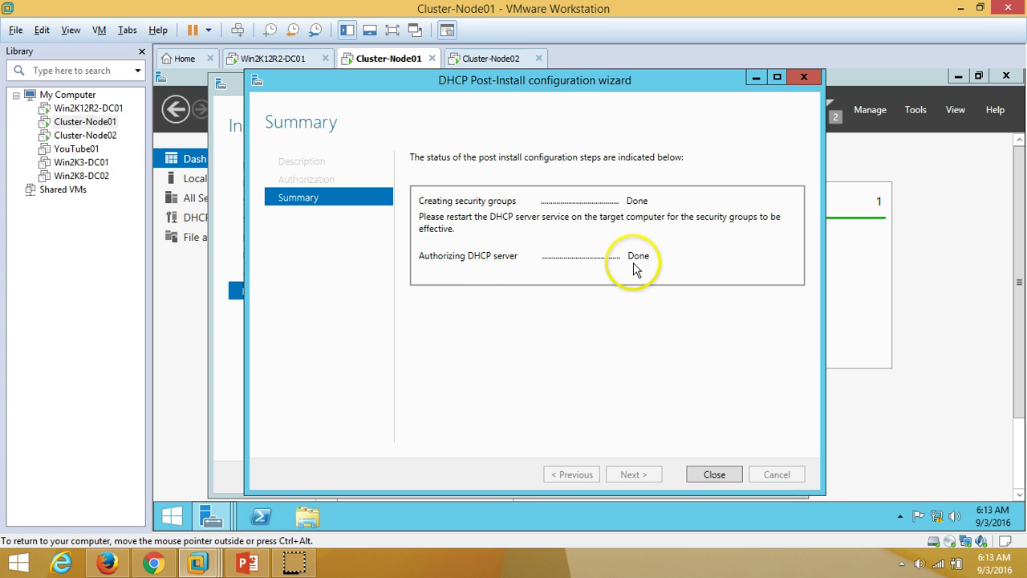
left_click(723, 478)
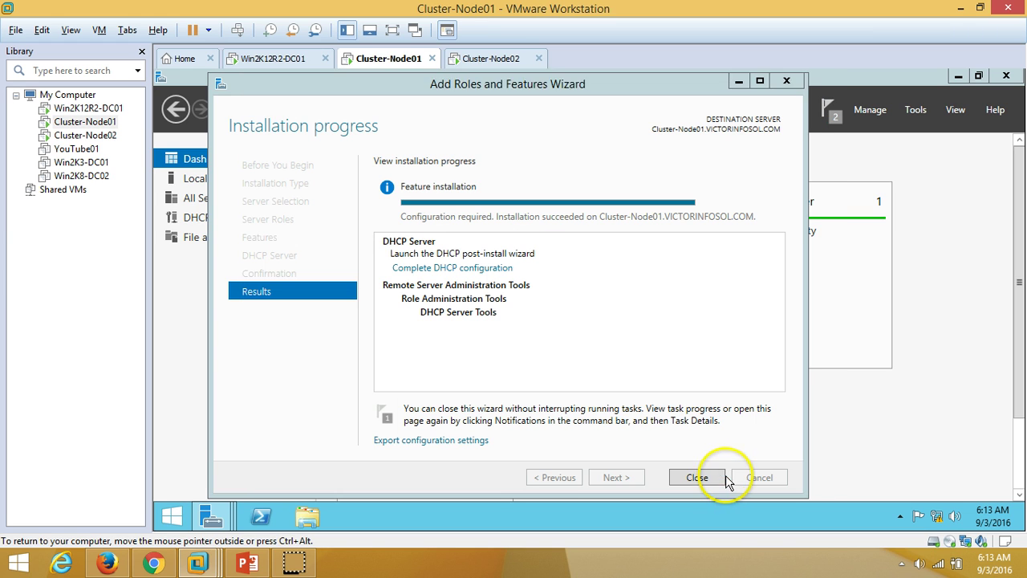
left_click(695, 478)
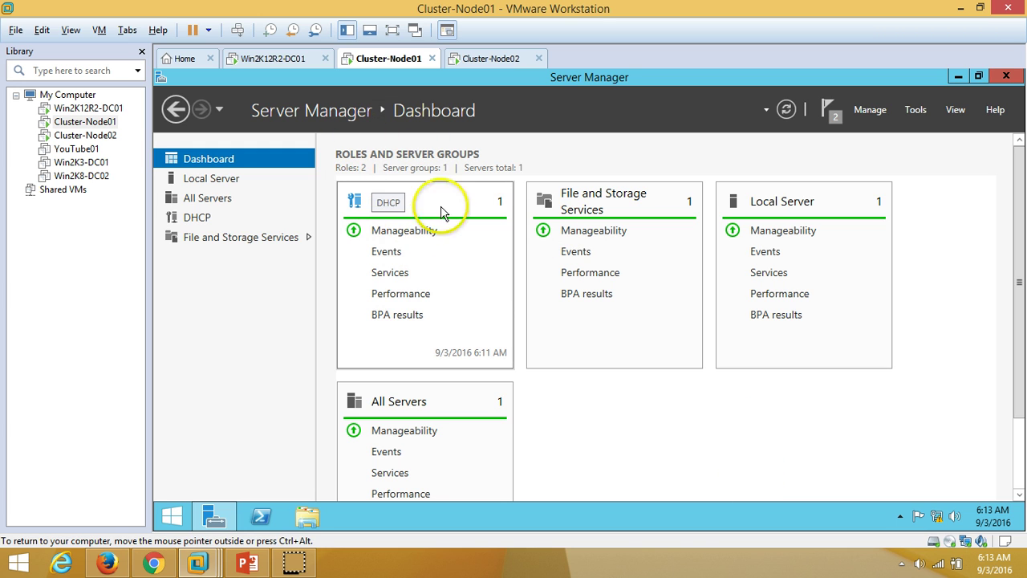
Step: Open the DHCP post-install configuration on Cluster-Node02 and keep the VICTORINFOSOL\ClusterAdmin credentials for authorization
left_click(524, 61)
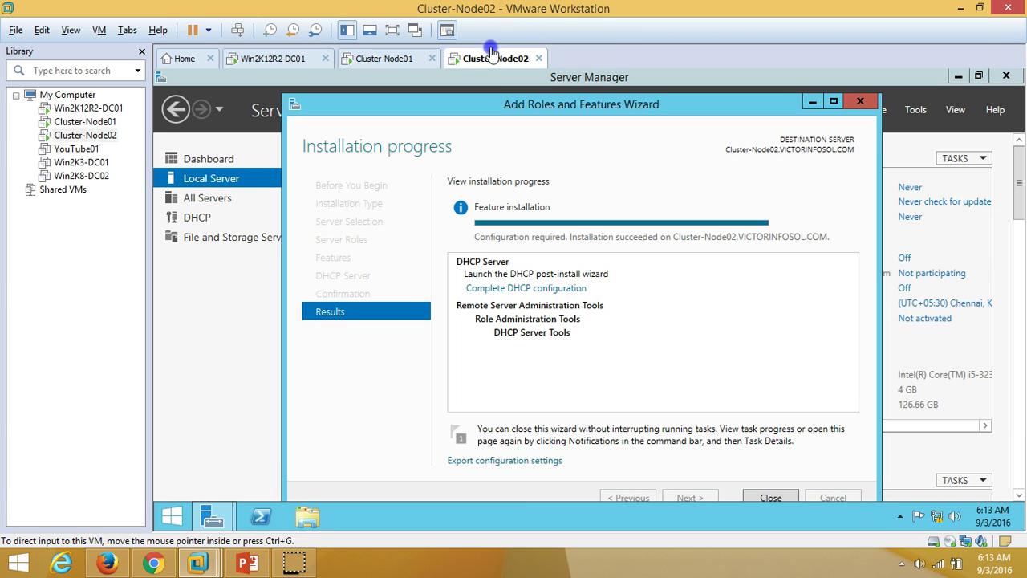
left_click(514, 291)
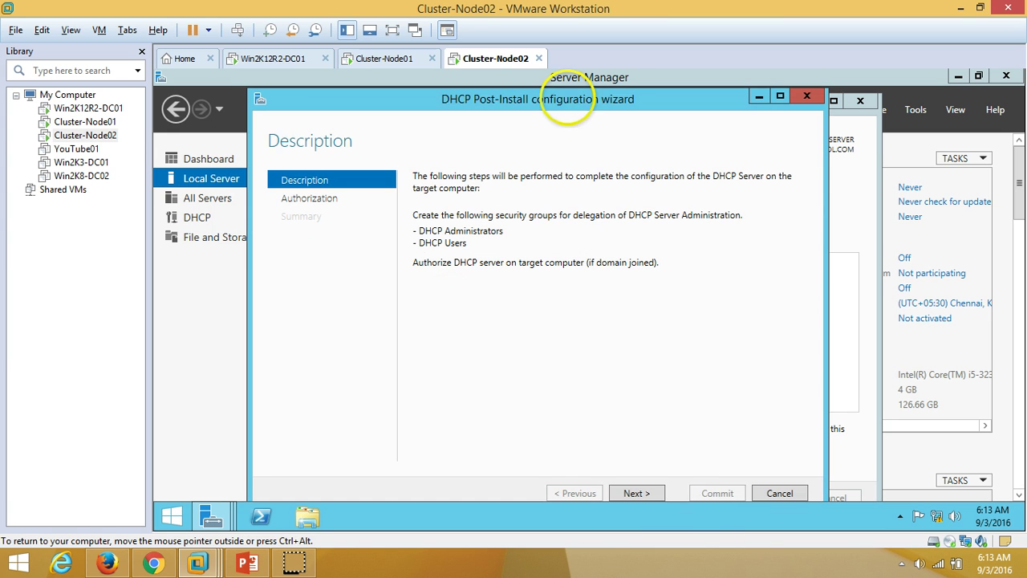
left_click(636, 493)
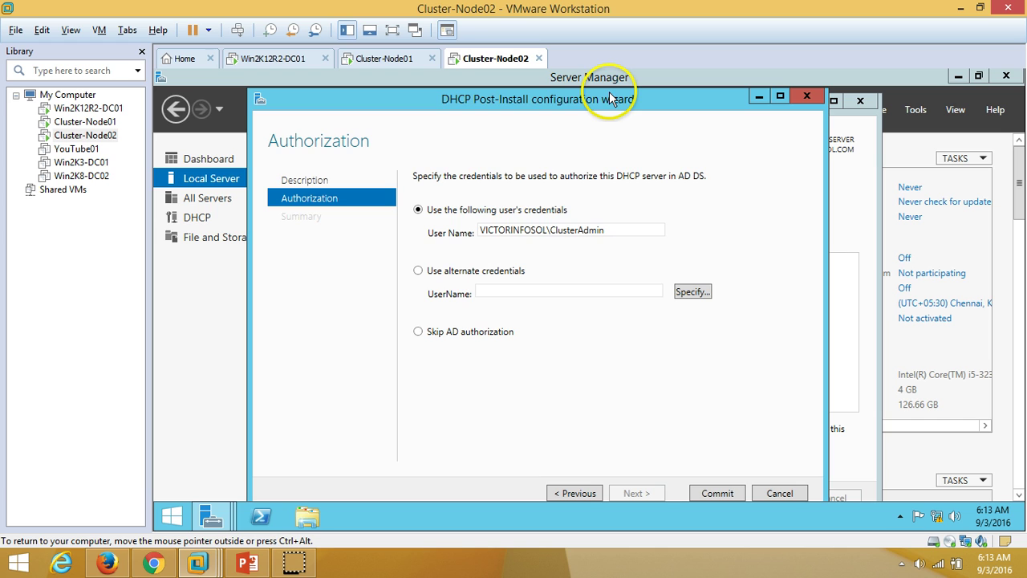
left_click(660, 85)
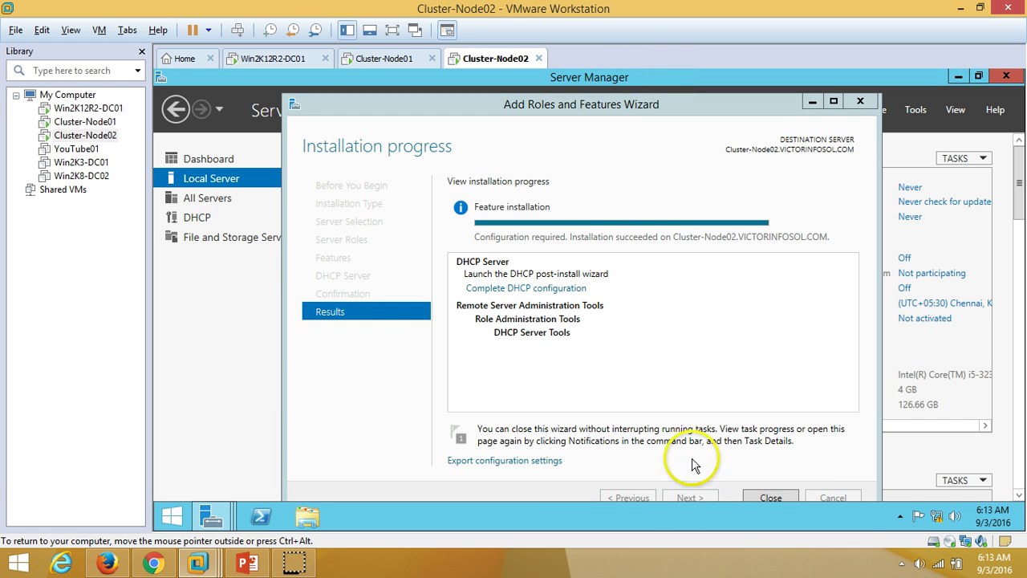
mouse_move(203, 522)
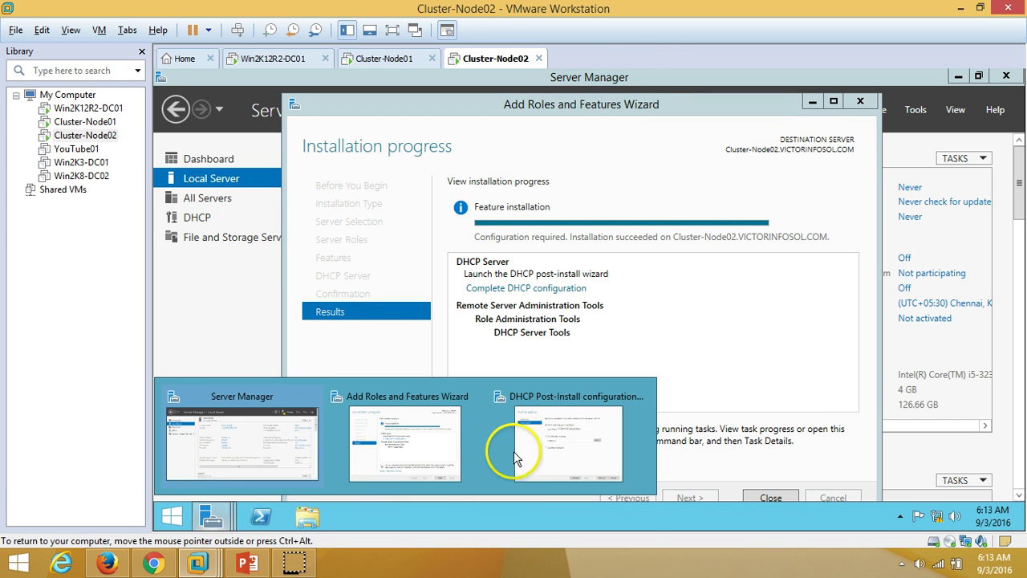
left_click(540, 444)
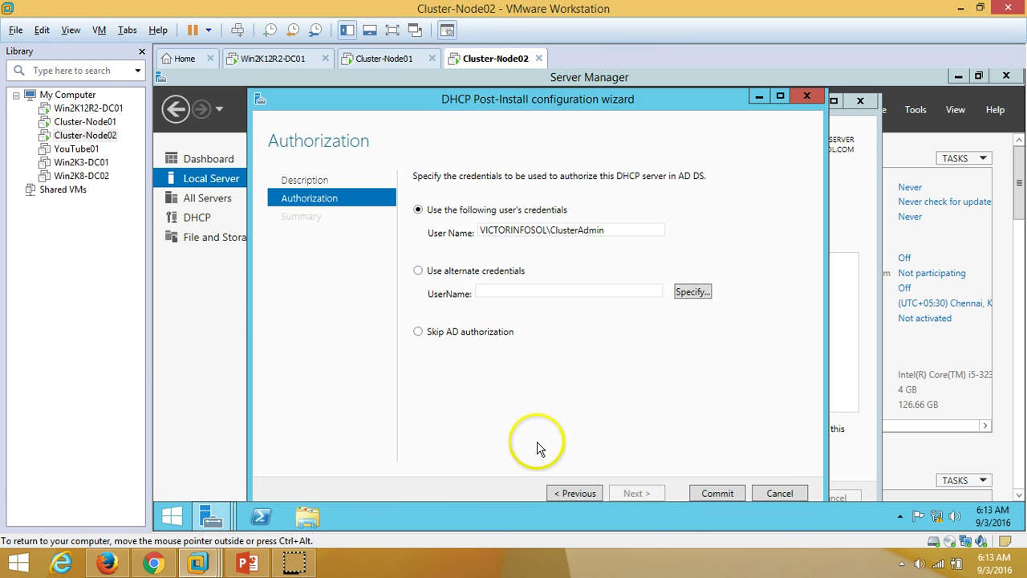
Step: Commit the DHCP post-install configuration on Cluster-Node02 and close both wizards
left_click(718, 493)
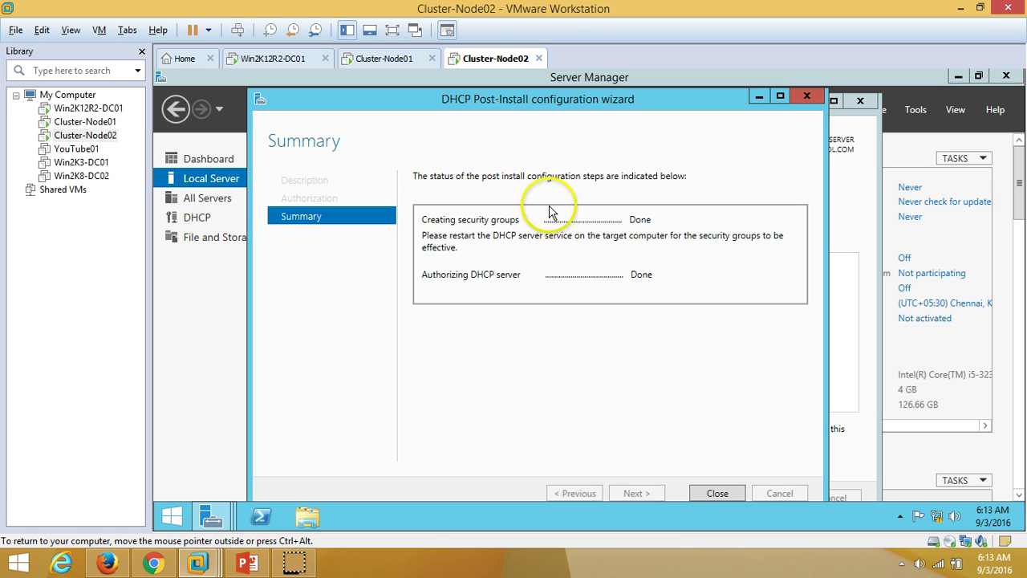
left_click(717, 492)
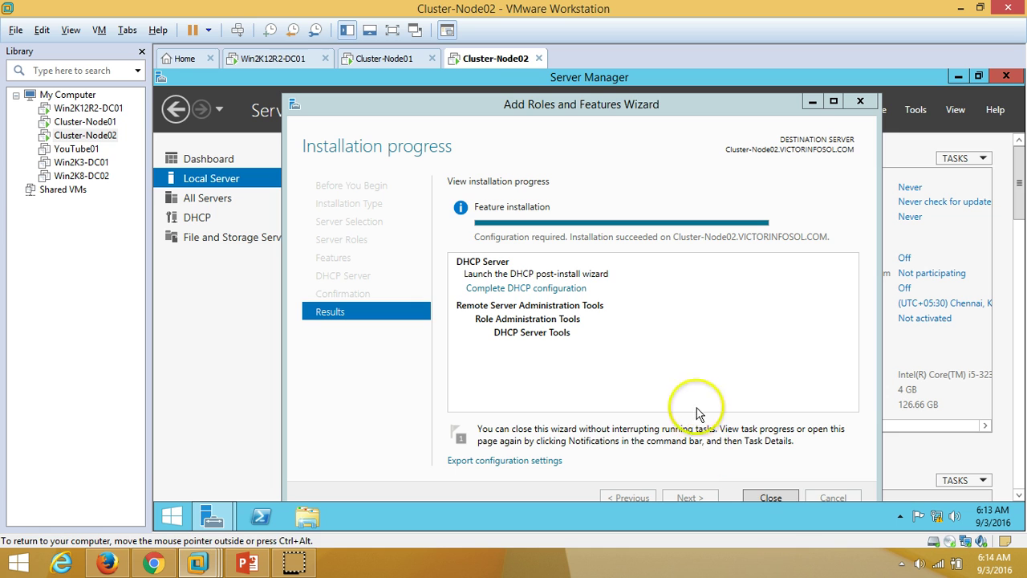
left_click(773, 498)
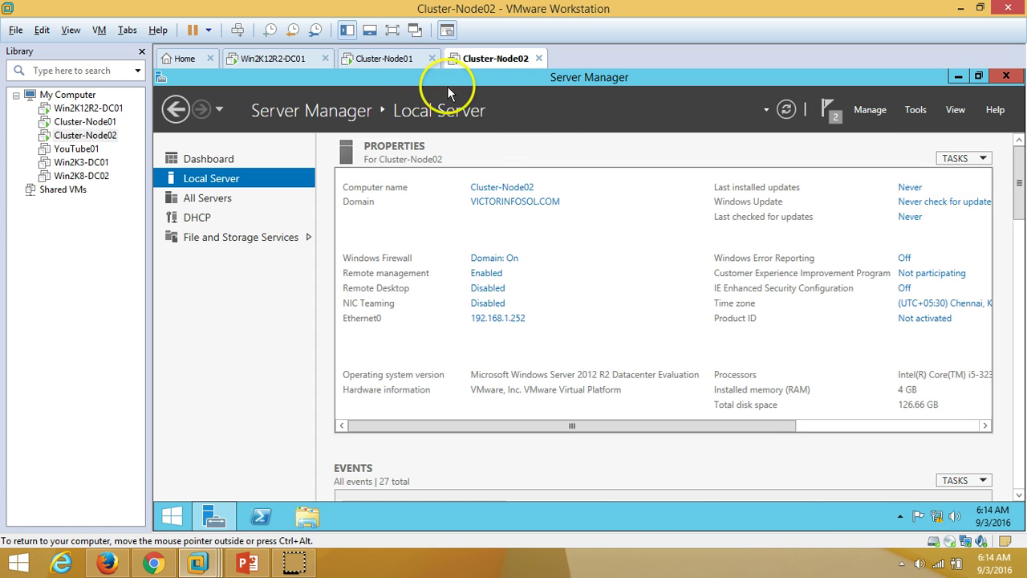
Step: Switch to Cluster-Node01 and open its DHCP management console in a maximized window
left_click(385, 59)
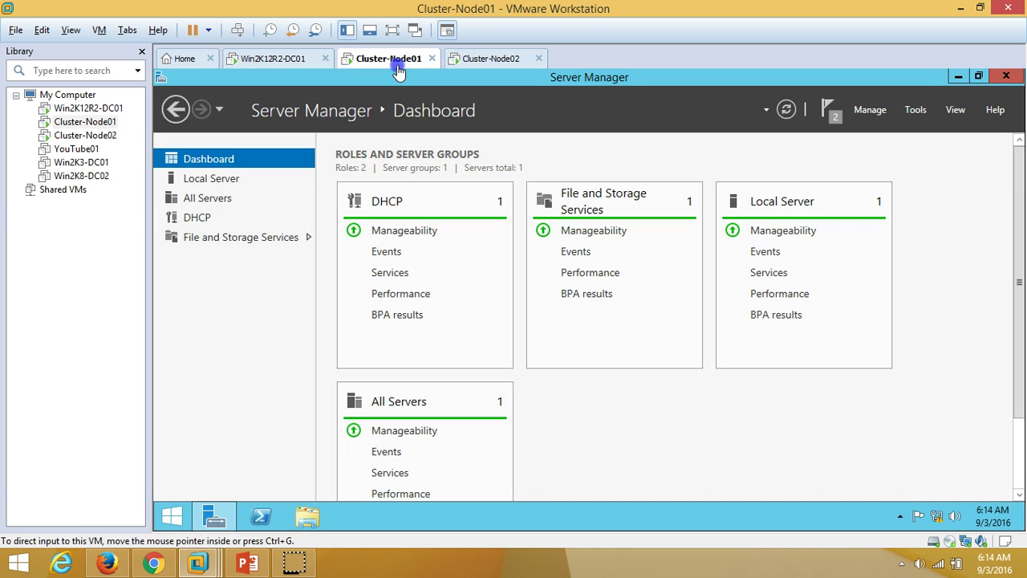
left_click(247, 563)
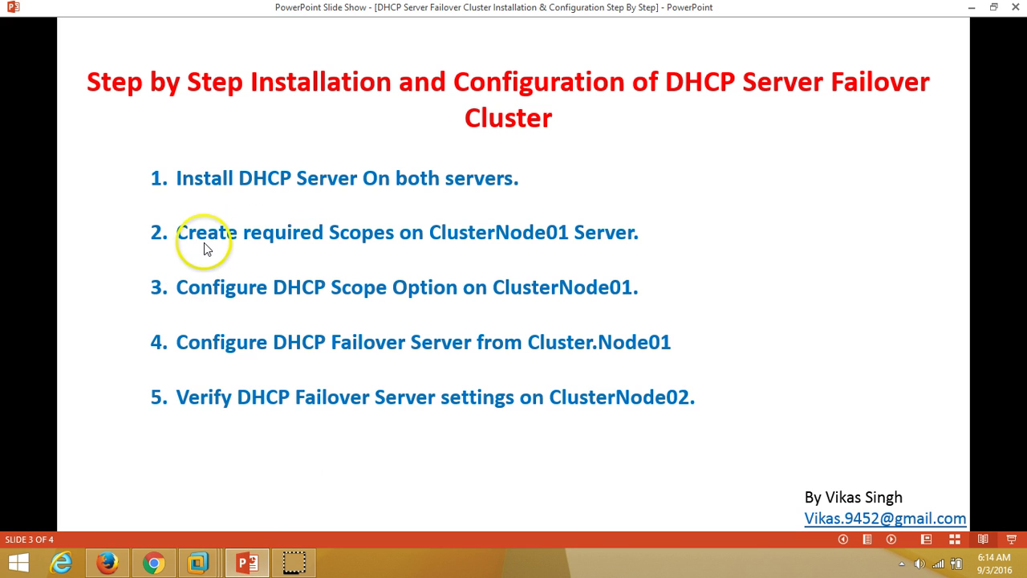
left_click(247, 562)
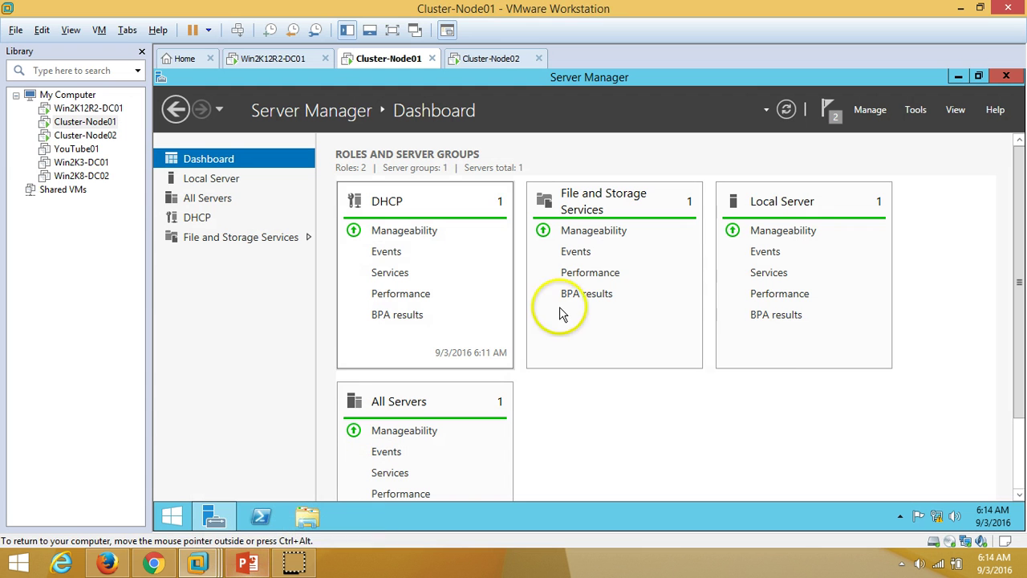
left_click(914, 110)
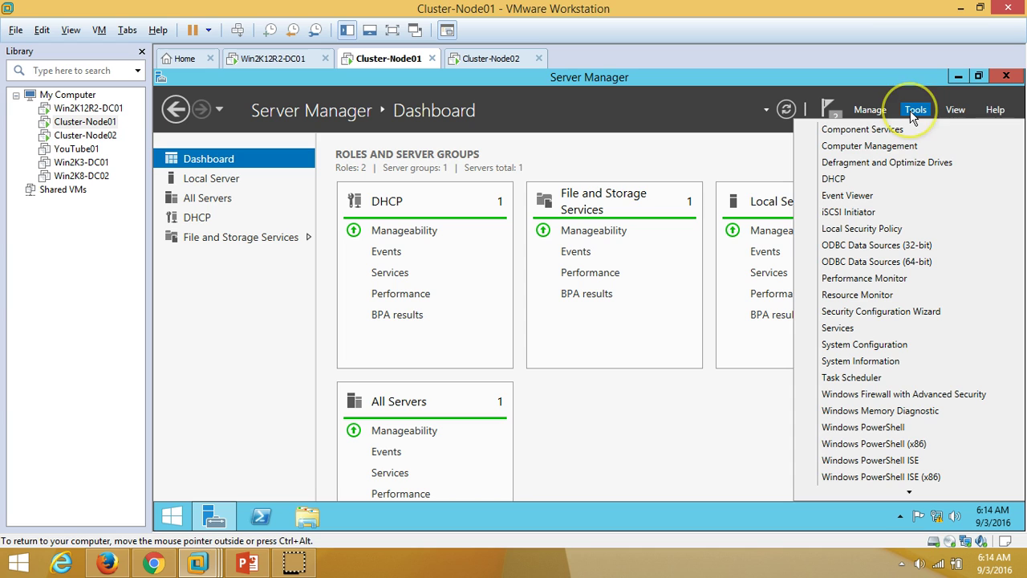
left_click(872, 179)
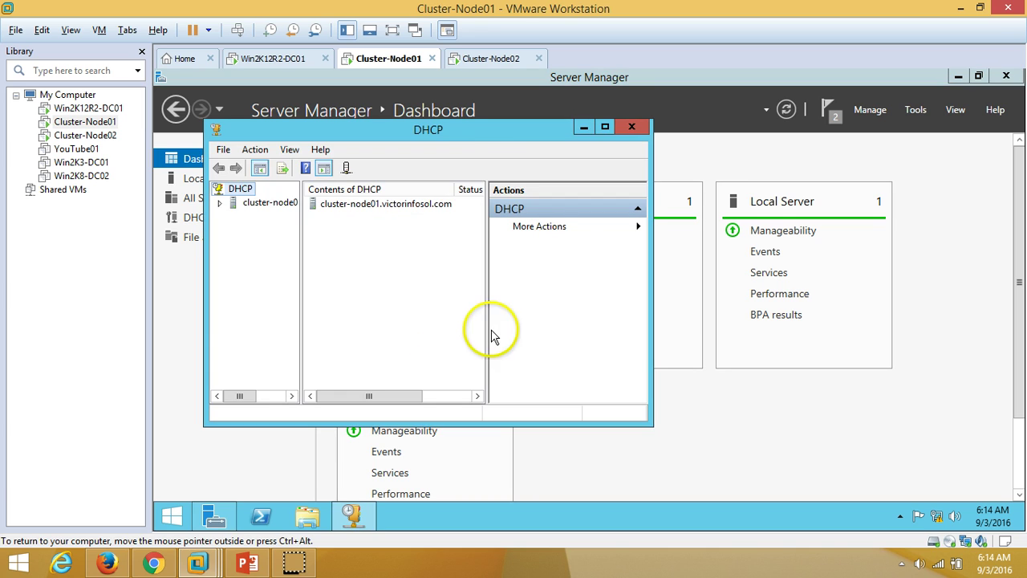
double_click(499, 131)
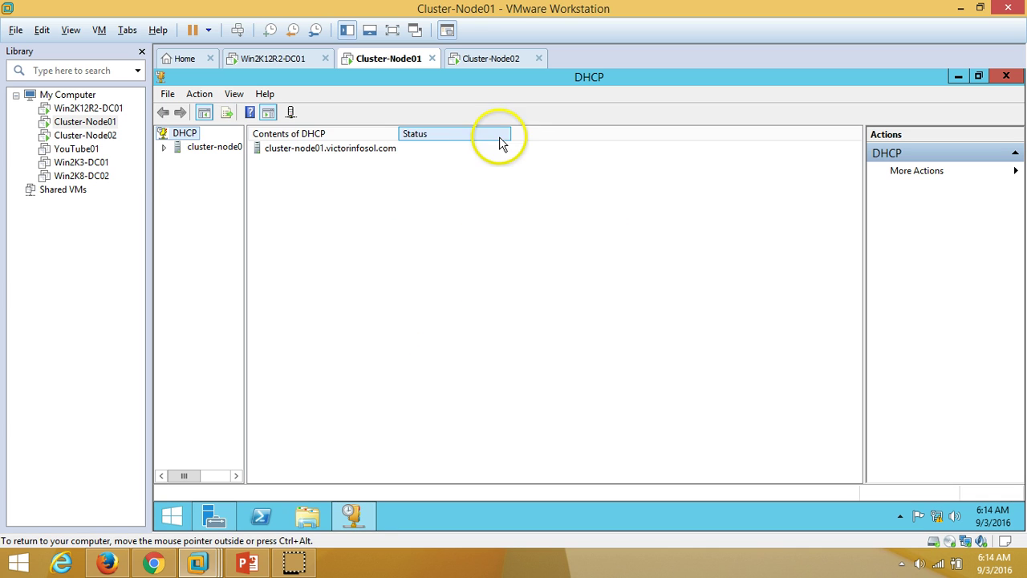
Step: Widen the console tree, expand the cluster-node01 server down to its IPv4 contents and select the IPv4 node
left_click(163, 148)
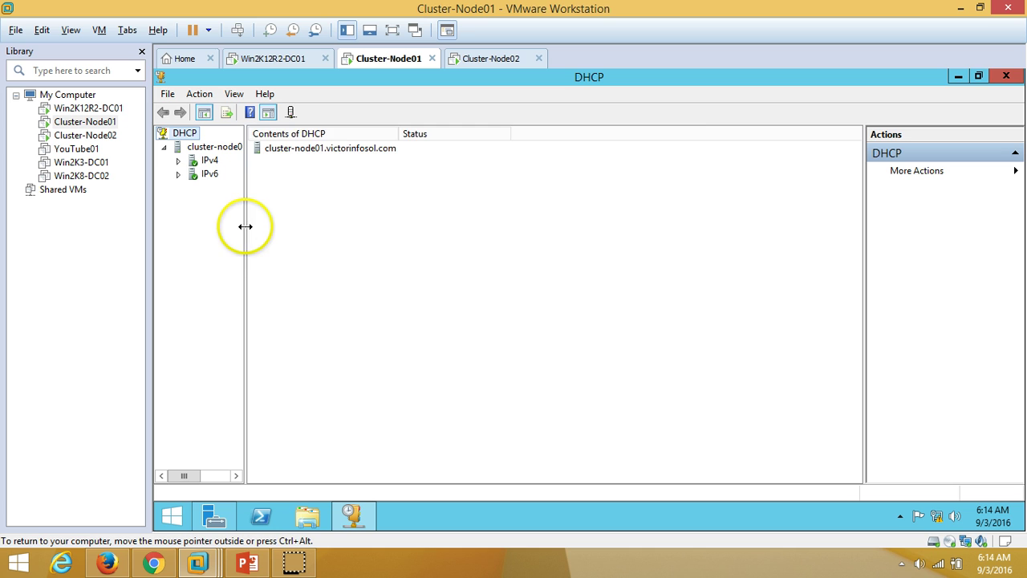
left_click_drag(245, 225, 442, 255)
left_click(178, 161)
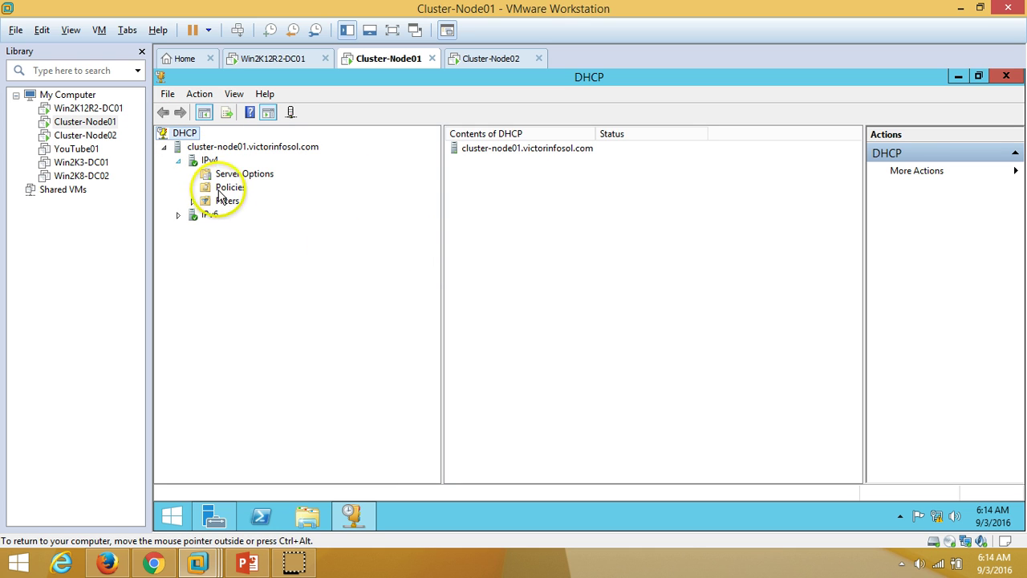
left_click(245, 173)
left_click(210, 161)
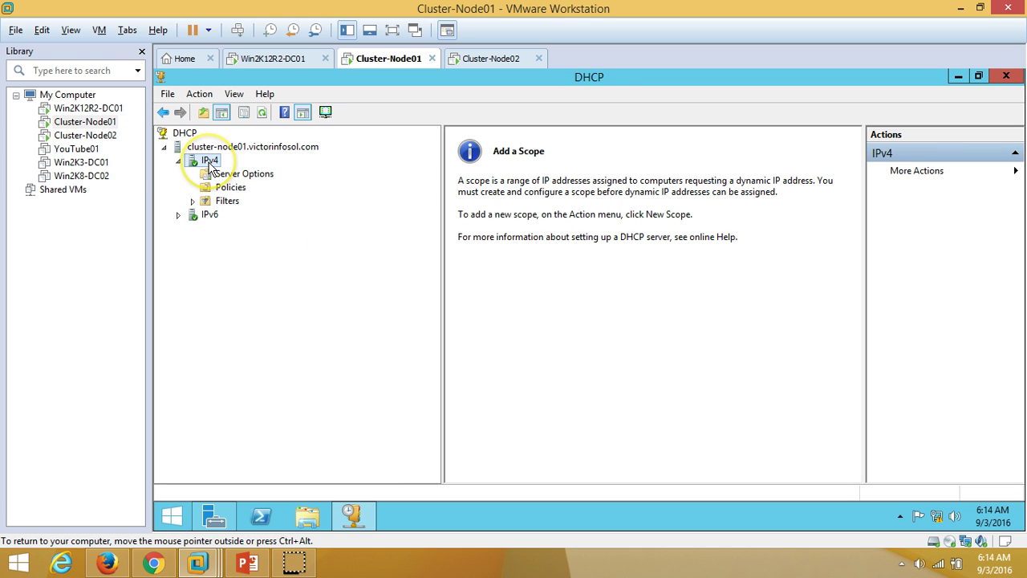
Step: Start a new IPv4 scope on Cluster-Node01 and name it Local-LAN
right_click(211, 163)
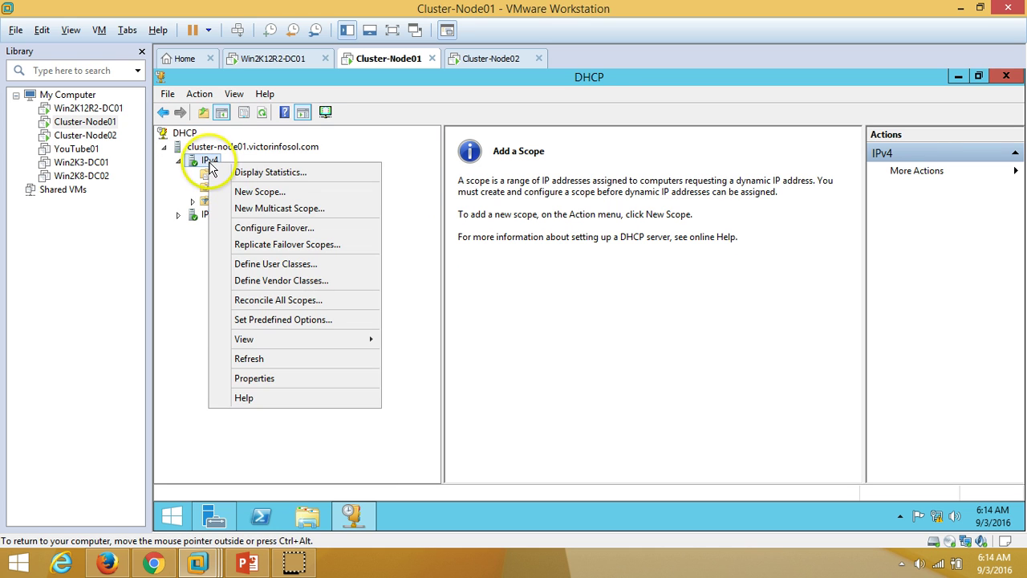
left_click(273, 198)
left_click(689, 425)
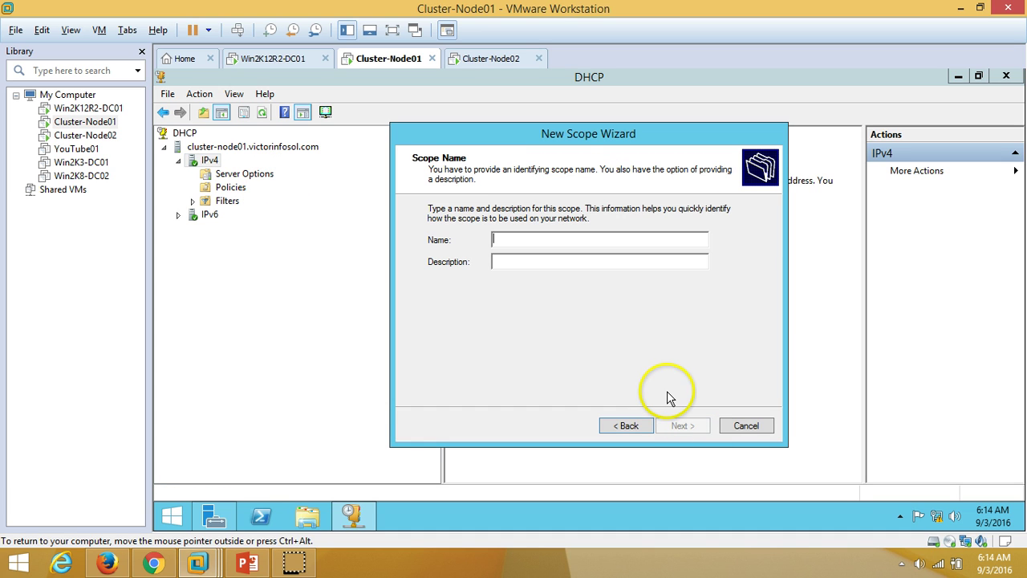
type("LAN")
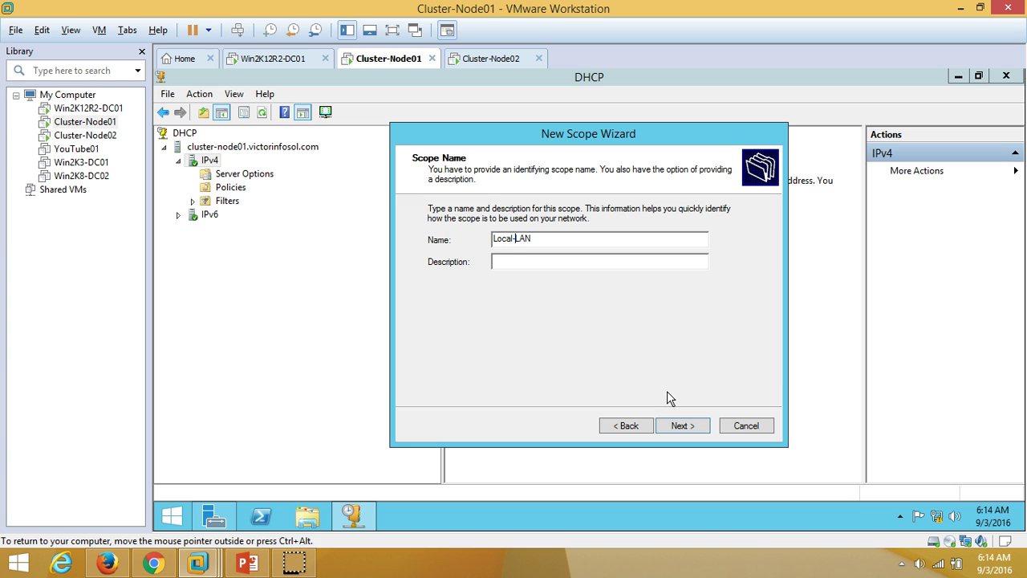
left_click(692, 427)
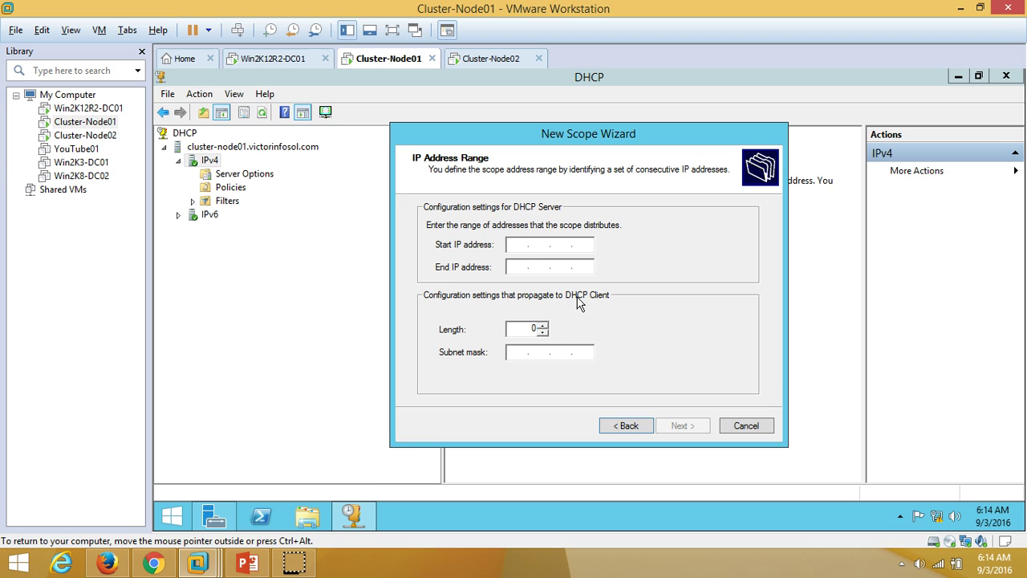
Step: Set the Local-LAN address range to 192.168.1.101 through 192.168.1.200, accepting the default exclusions and lease duration
left_click(514, 244)
left_click(517, 266)
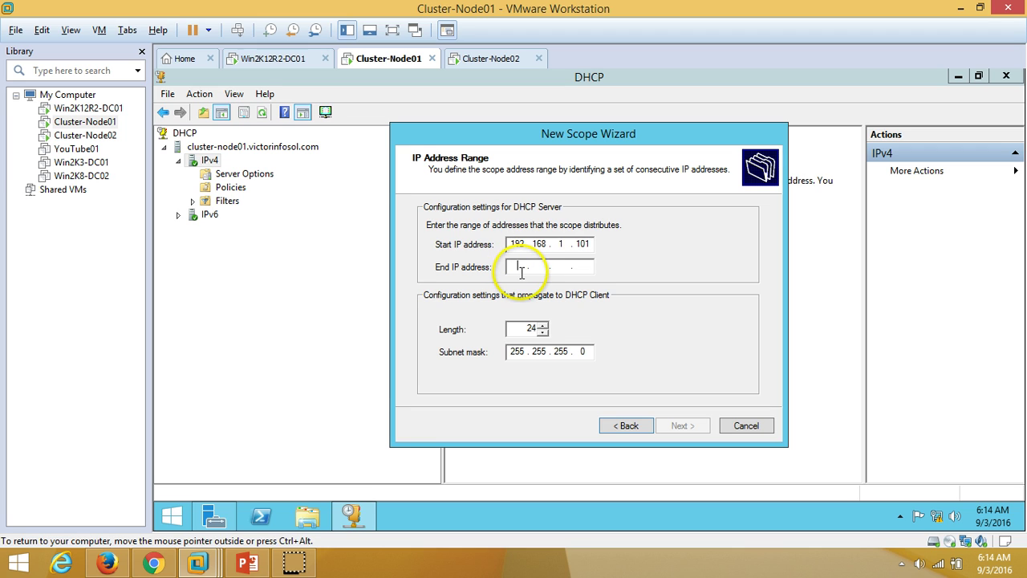
type("192 . 168 . 1 . 200")
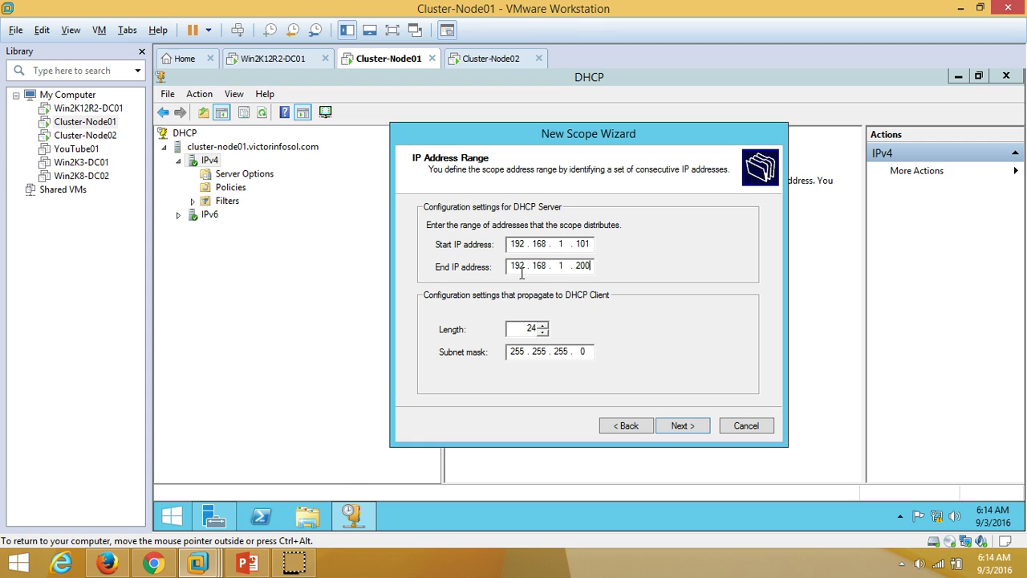
left_click(684, 427)
left_click(683, 426)
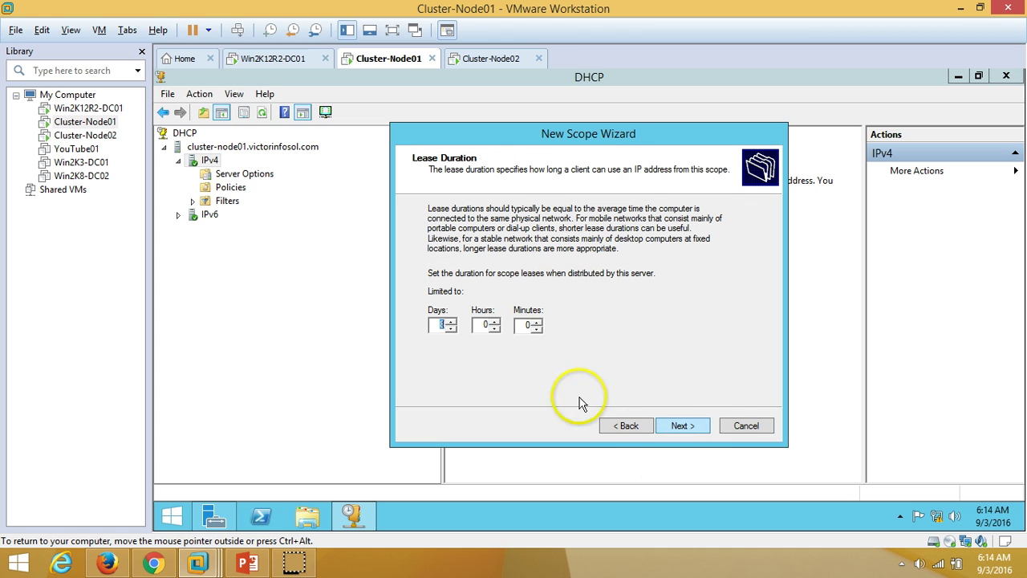
left_click(683, 426)
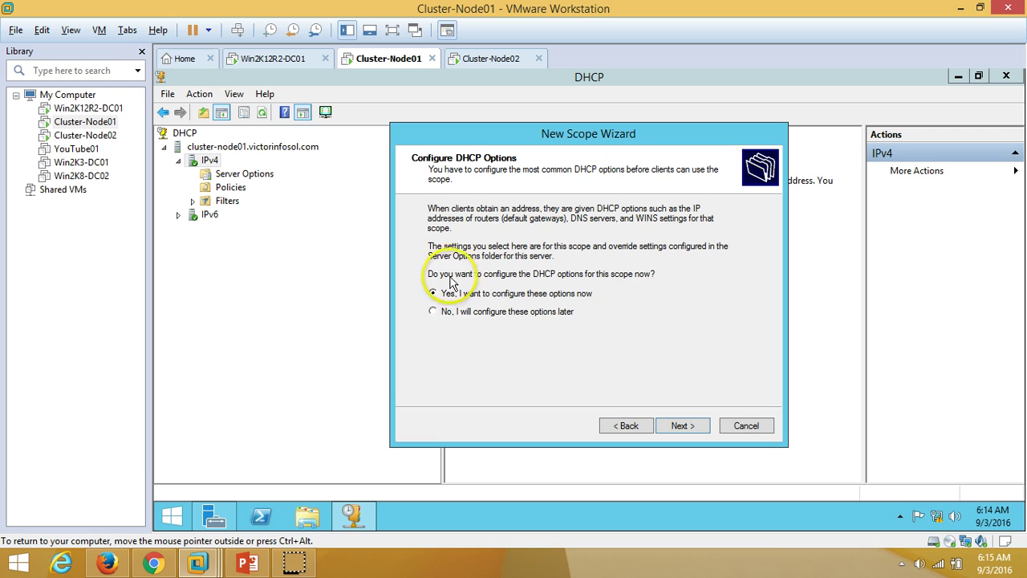
Step: Choose to configure the DHCP options now and add 192.168.1.1 as the Local-LAN scope's default gateway
left_click(694, 434)
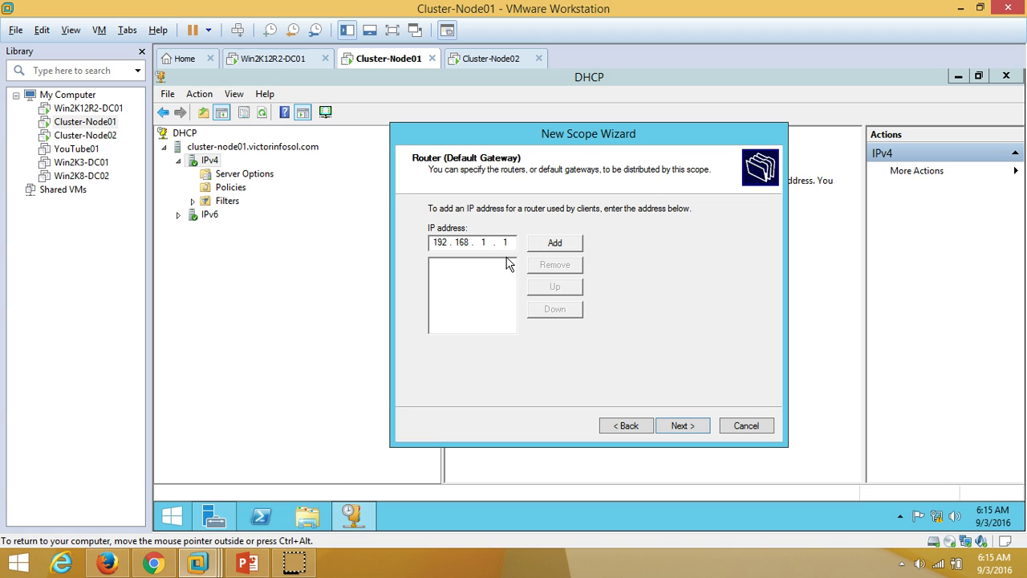
type("192.168.1.1")
left_click(554, 243)
left_click(682, 427)
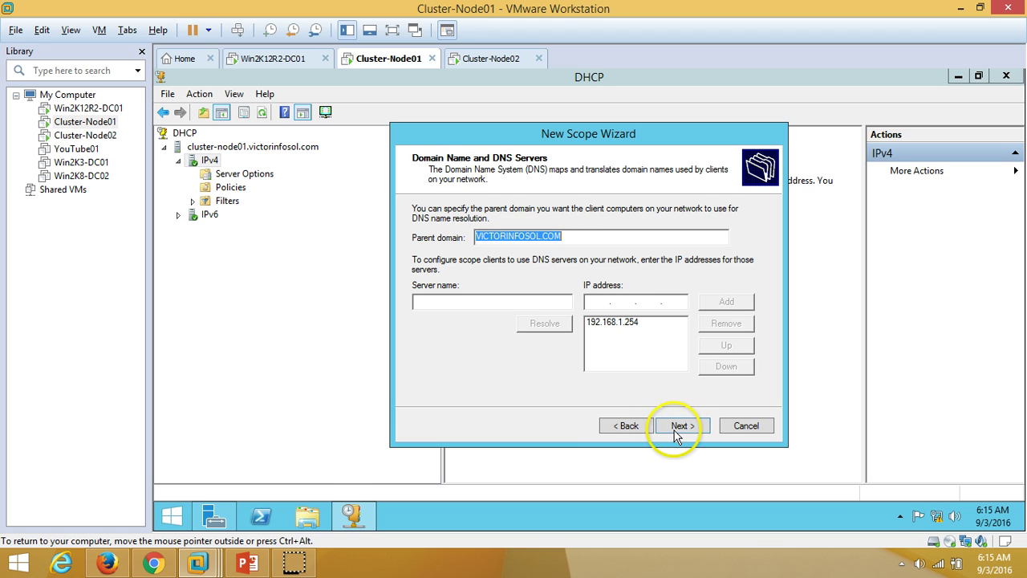
Step: Keep the default DNS and WINS settings, activate the Local-LAN scope and finish the wizard
left_click(674, 430)
left_click(674, 430)
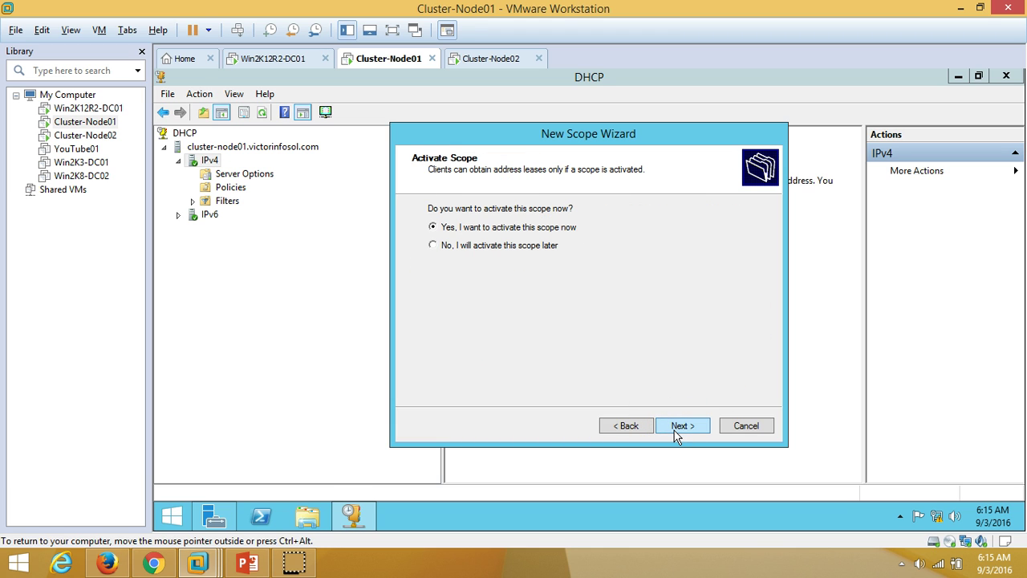
left_click(434, 227)
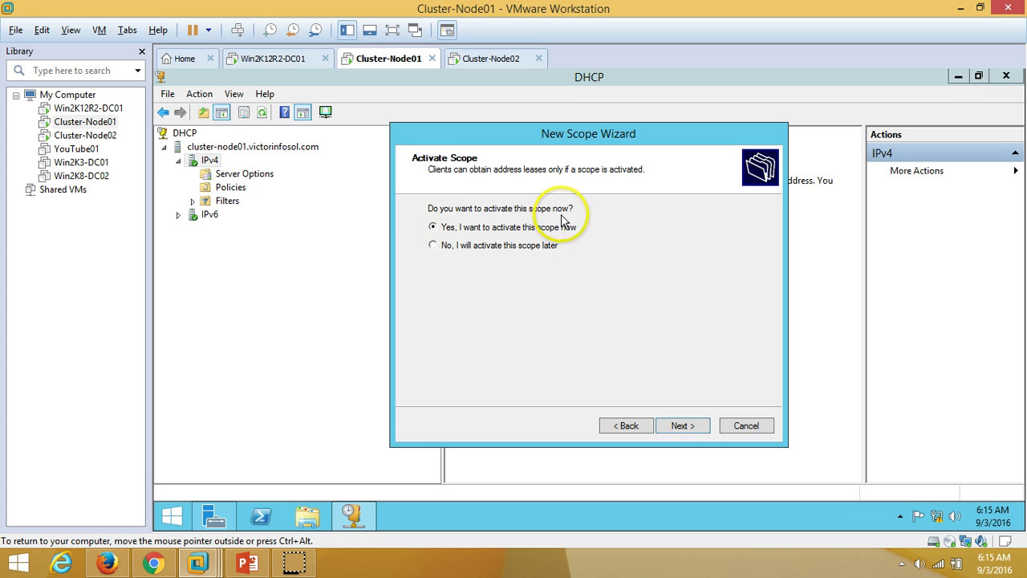
left_click(690, 431)
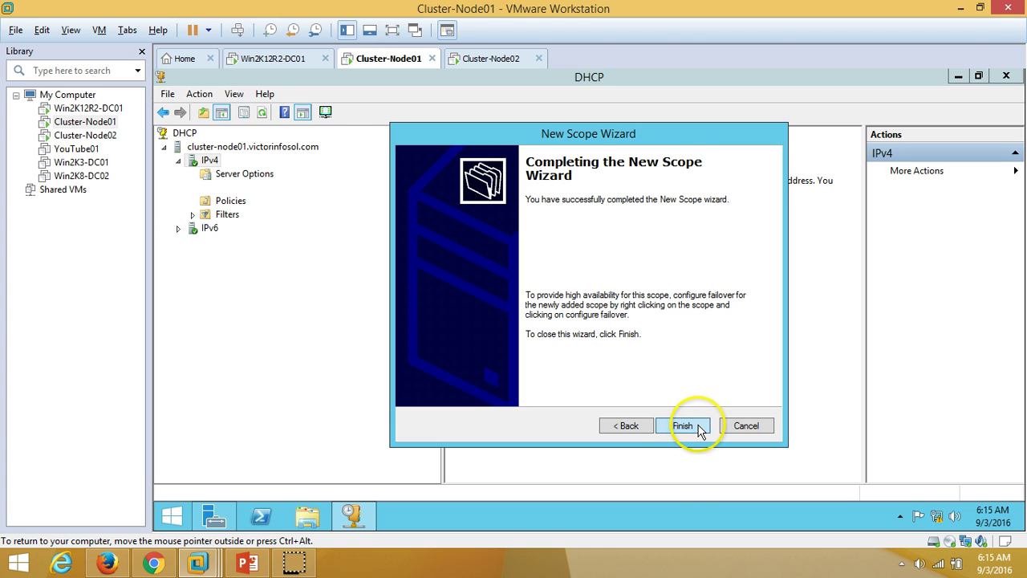
left_click(689, 431)
double_click(279, 175)
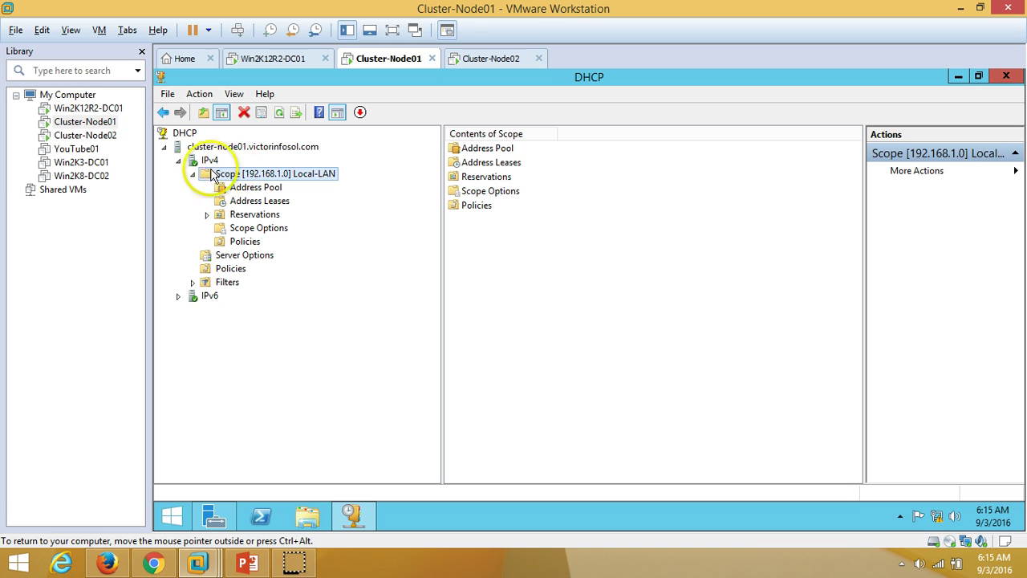
left_click(193, 173)
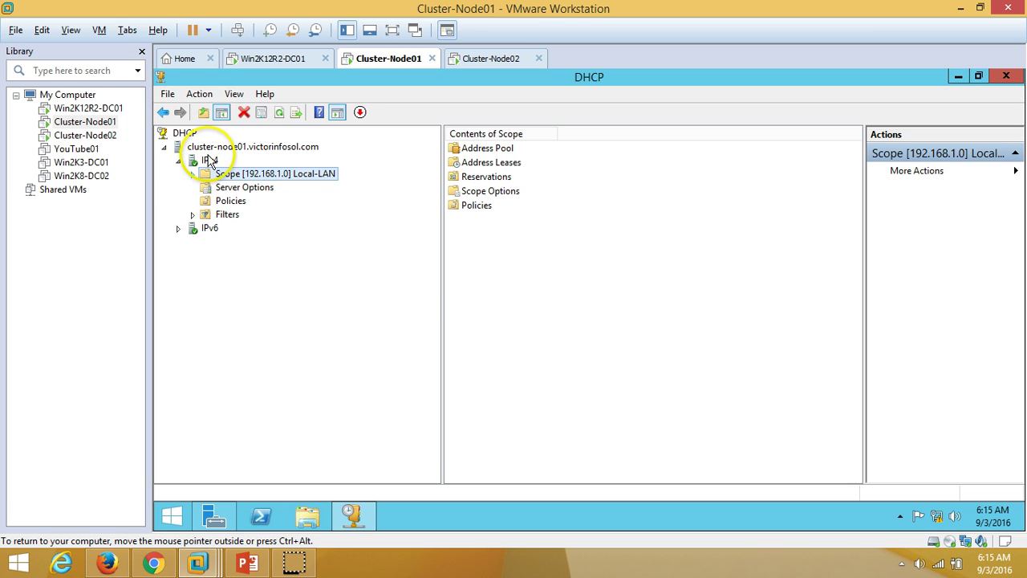
Step: Start a second IPv4 scope on Cluster-Node01 and name it Local-WiFi
left_click(208, 161)
right_click(210, 160)
left_click(265, 187)
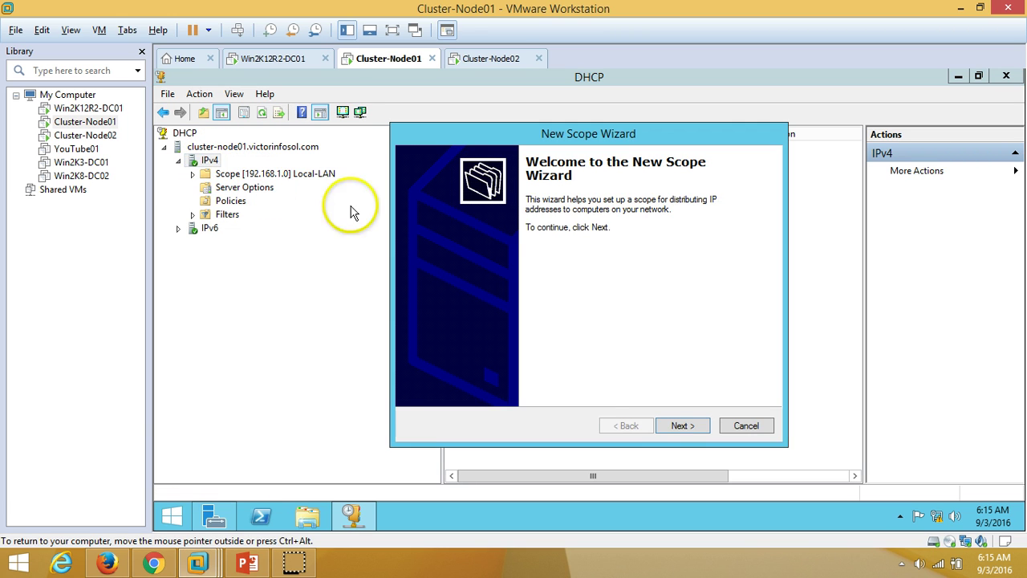
left_click(681, 427)
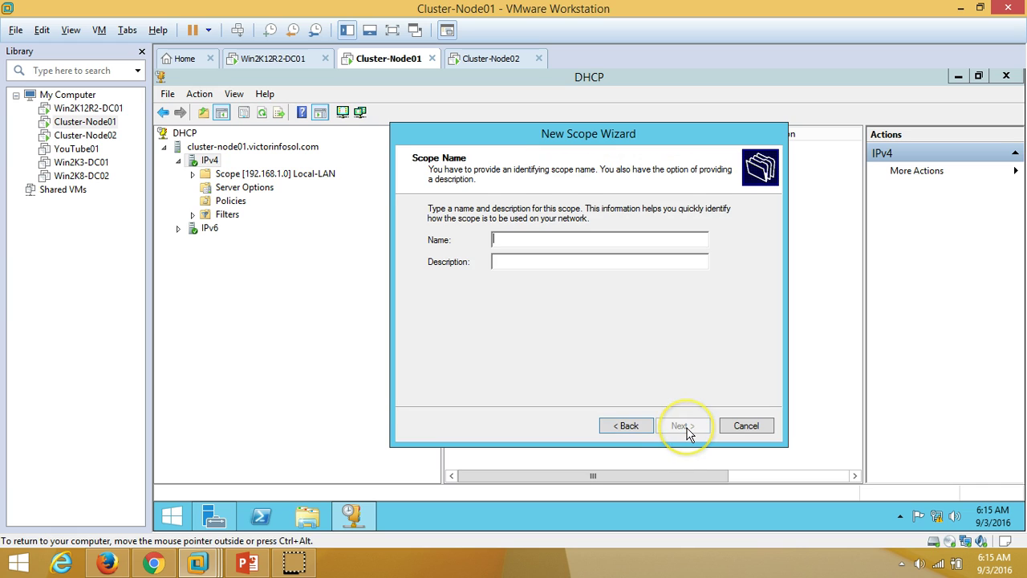
type("Local-Wifi")
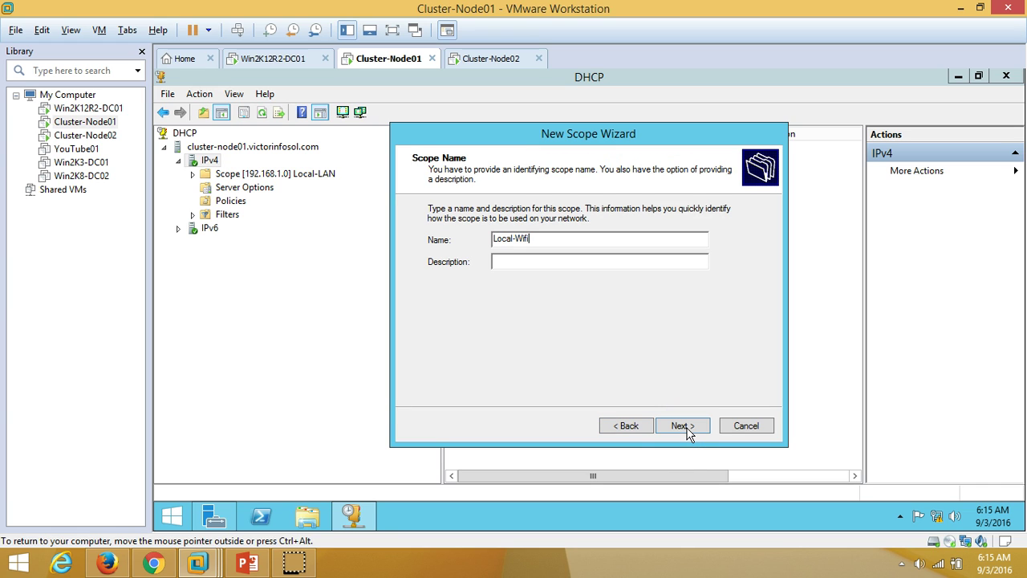
left_click(651, 450)
left_click(610, 368)
type("cal-WiFi")
left_click(682, 427)
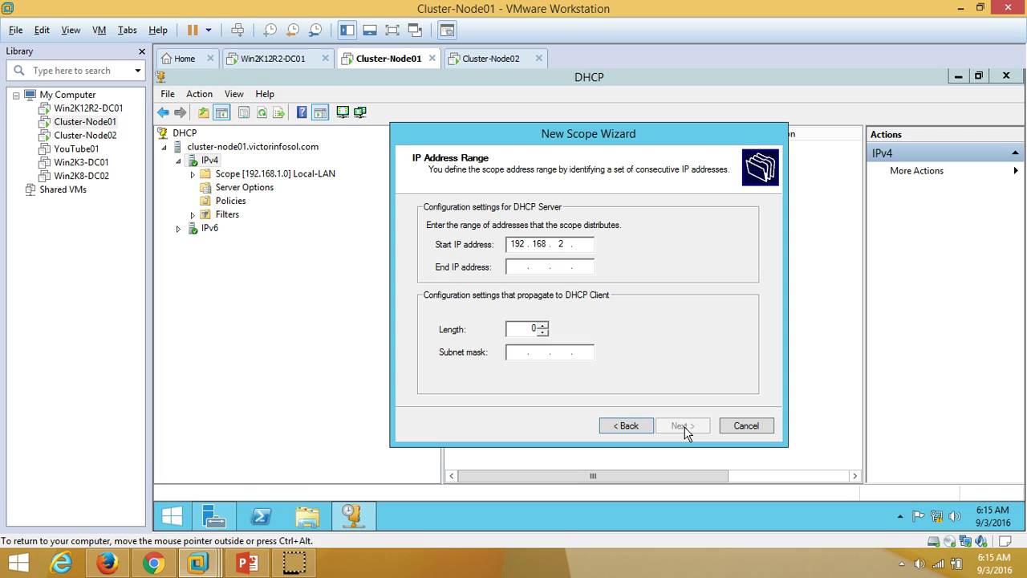
Step: Set the Local-WiFi address range to 192.168.2.101 through 192.168.2.200, accepting the default exclusions and lease duration
key("Tab")
type("192")
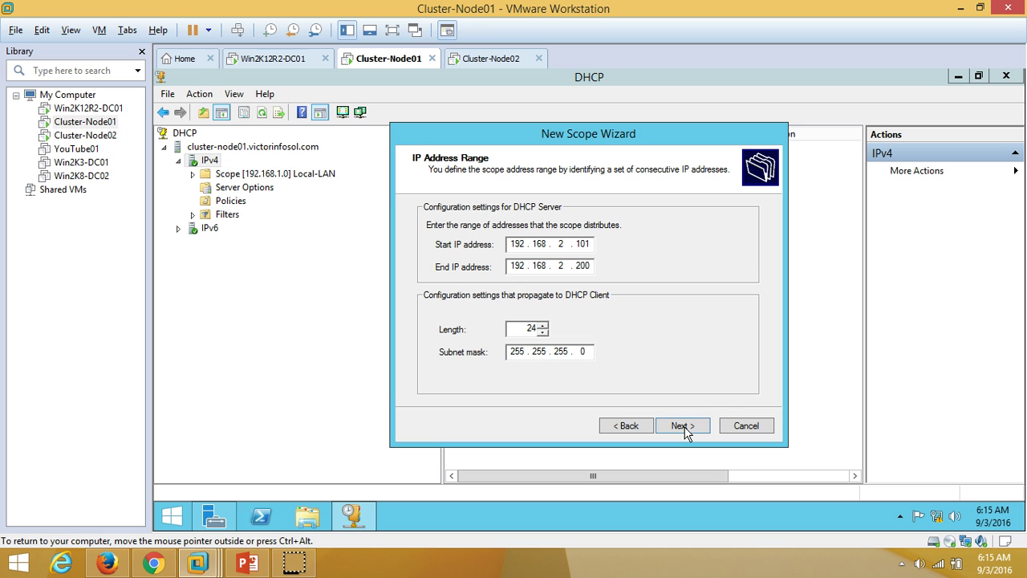
left_click(688, 428)
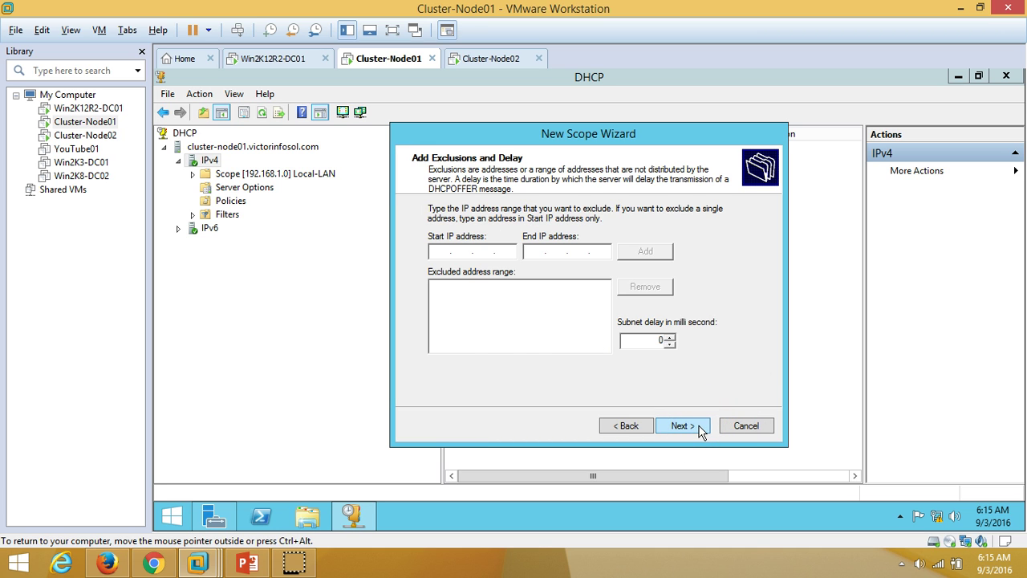
left_click(683, 426)
left_click(699, 428)
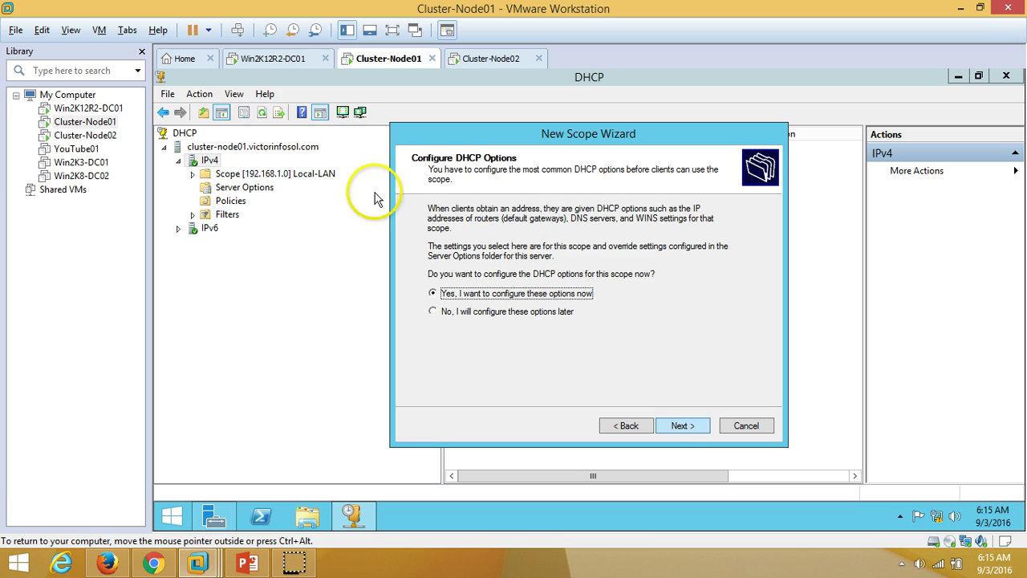
Step: Choose to configure the DHCP options now and add 192.168.2.254 as the Local-WiFi scope's default gateway
left_click(685, 435)
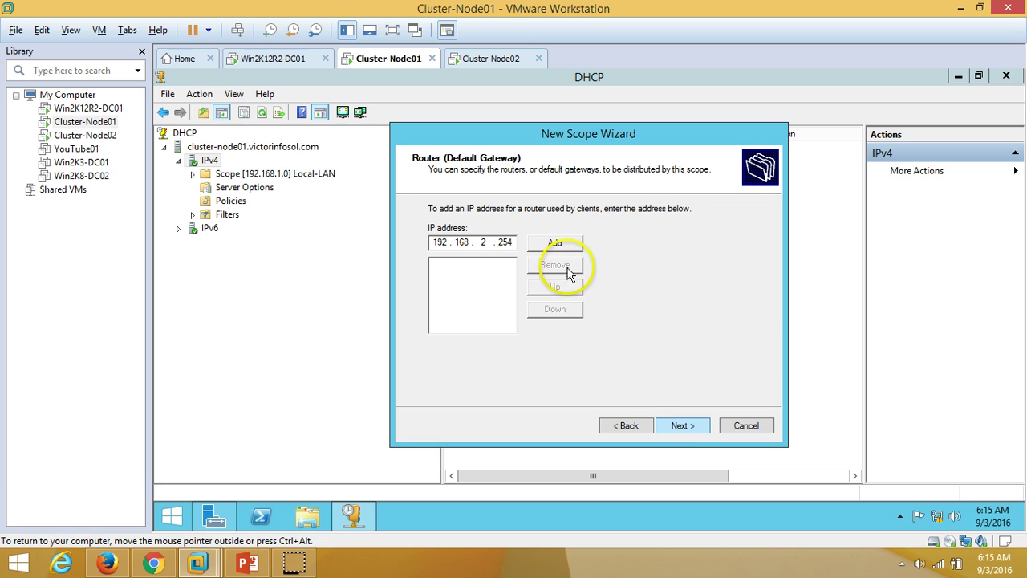
left_click(562, 245)
left_click(683, 425)
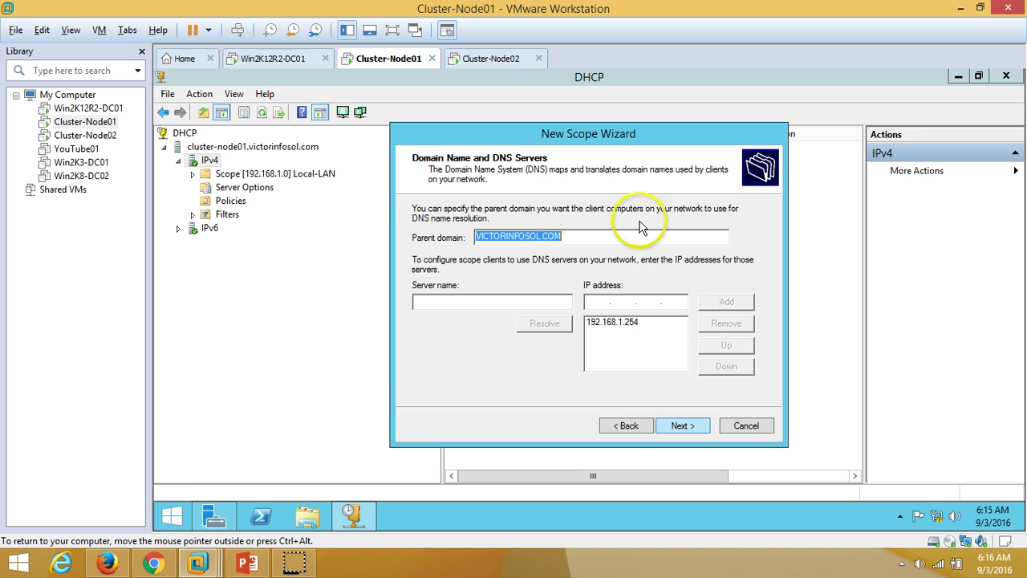
Step: Keep the default DNS and WINS settings, activate the Local-WiFi scope and finish the wizard
left_click(684, 427)
left_click(683, 426)
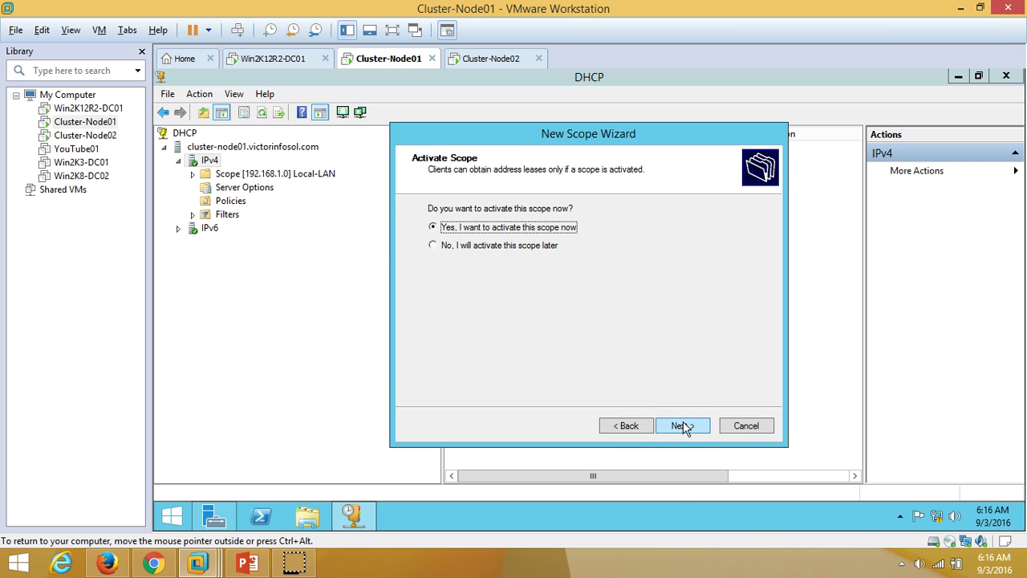
left_click(684, 427)
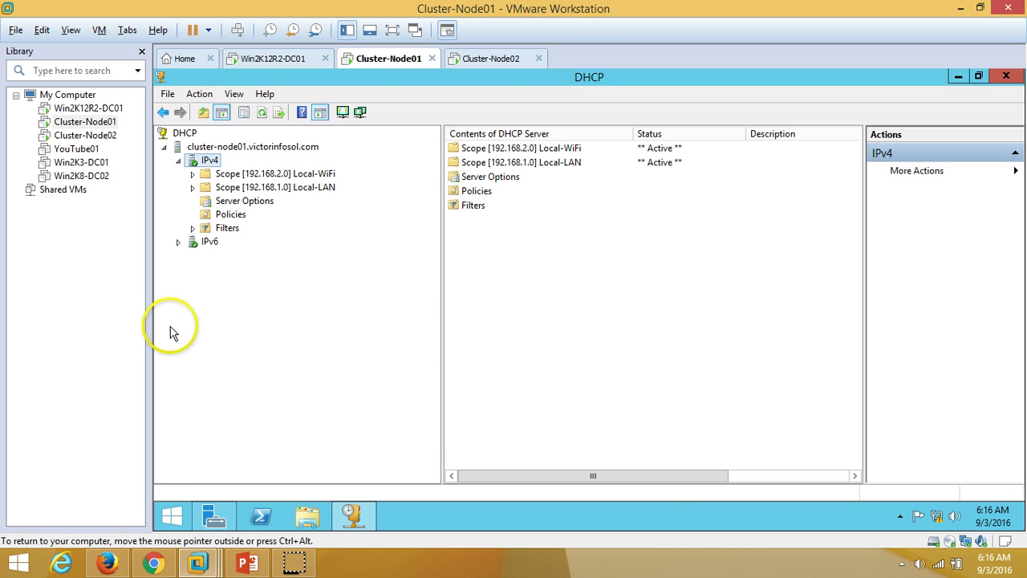
Step: Examine the scope options of the Local-LAN and Local-WiFi scopes on Cluster-Node01
left_click(298, 191)
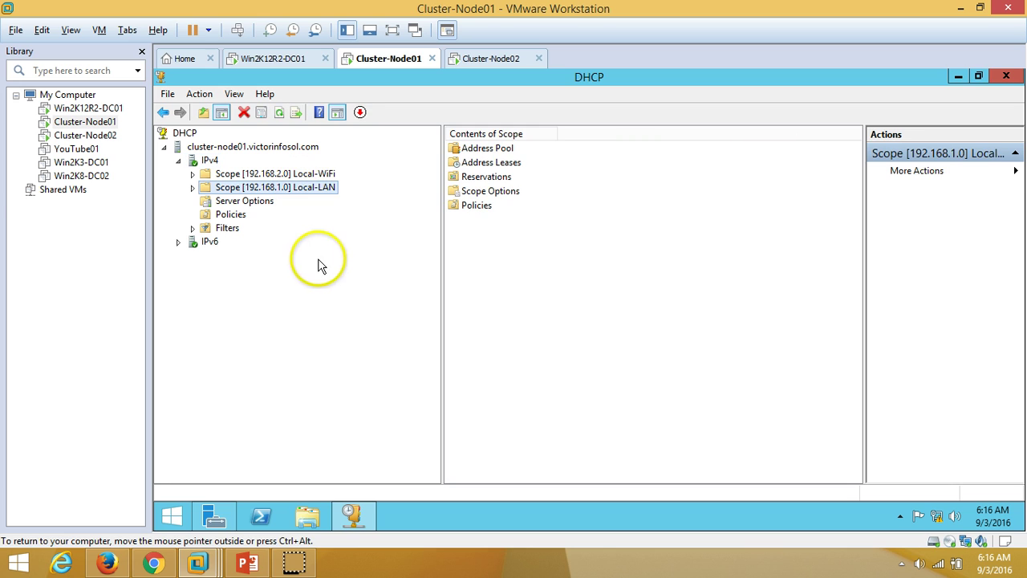
double_click(328, 175)
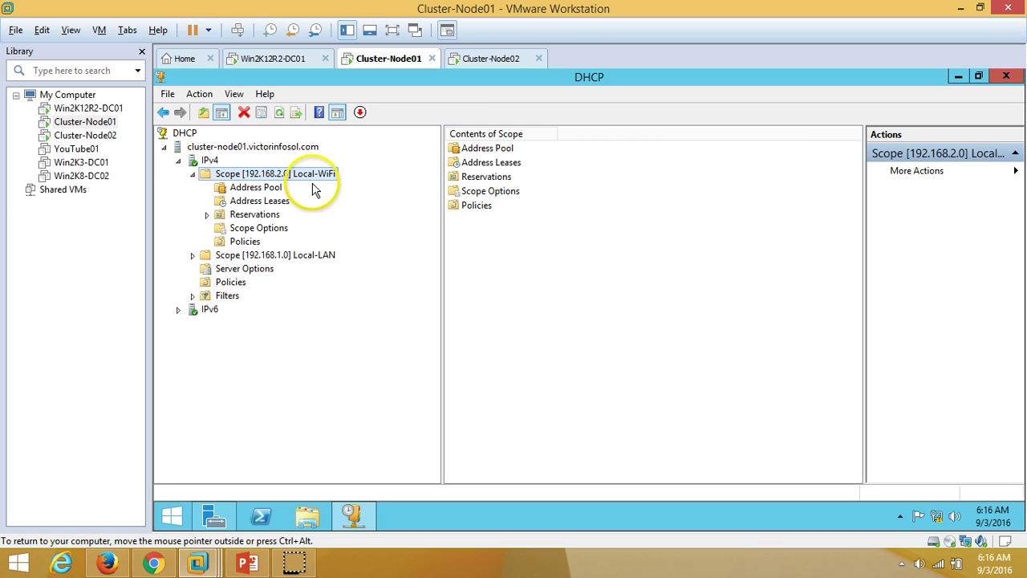
left_click(313, 258)
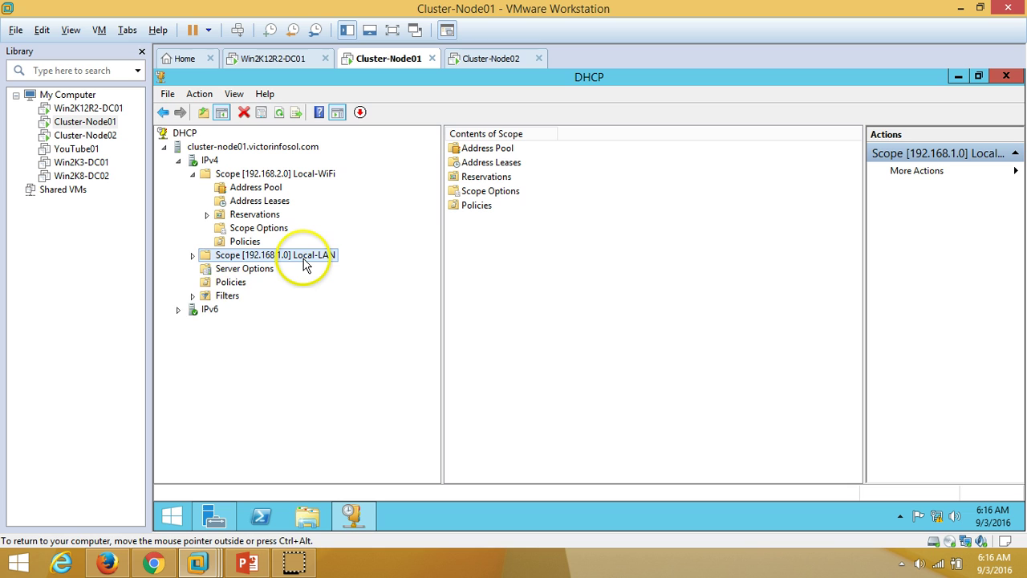
double_click(313, 257)
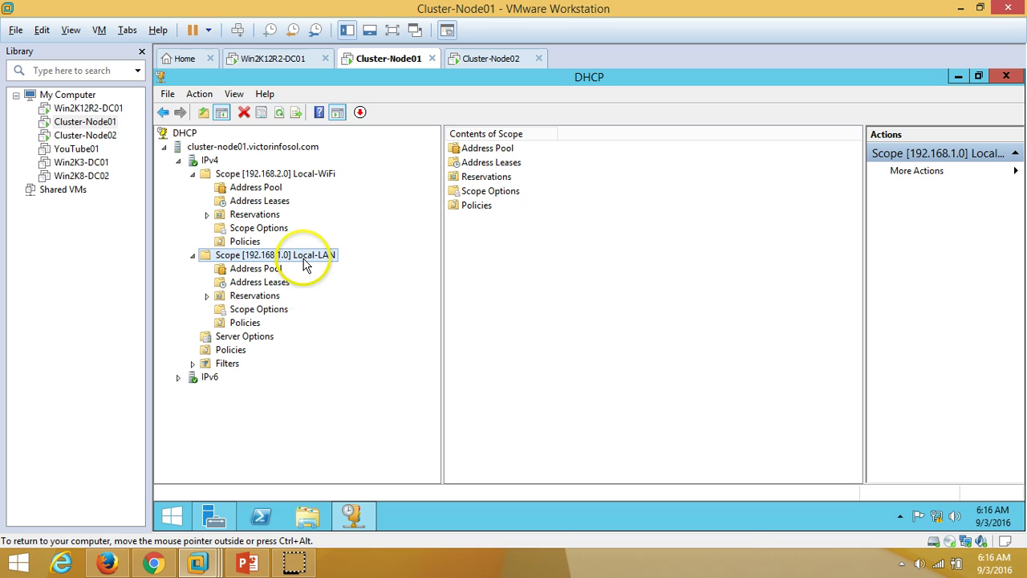
left_click(255, 311)
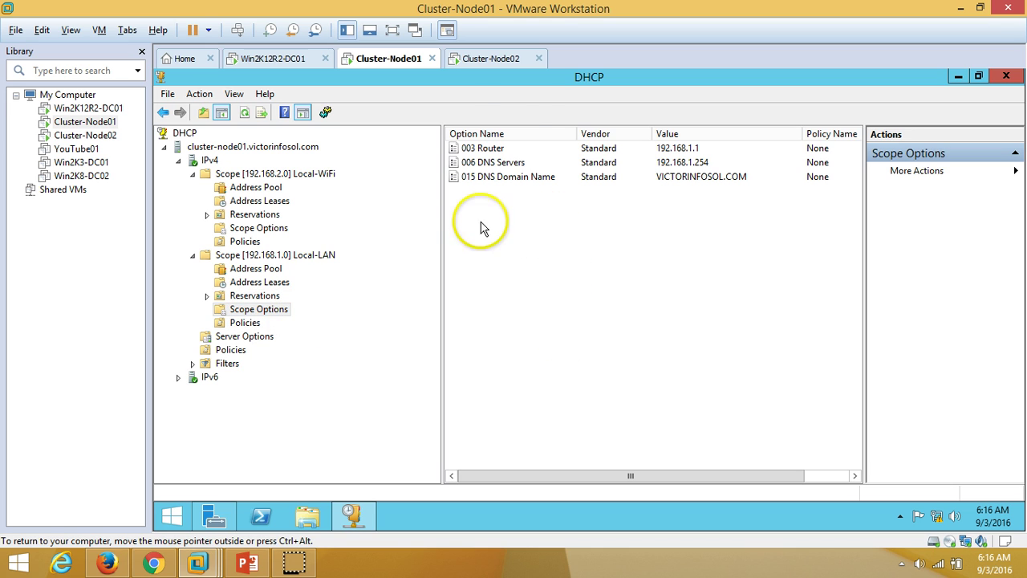
left_click(263, 228)
left_click(551, 146)
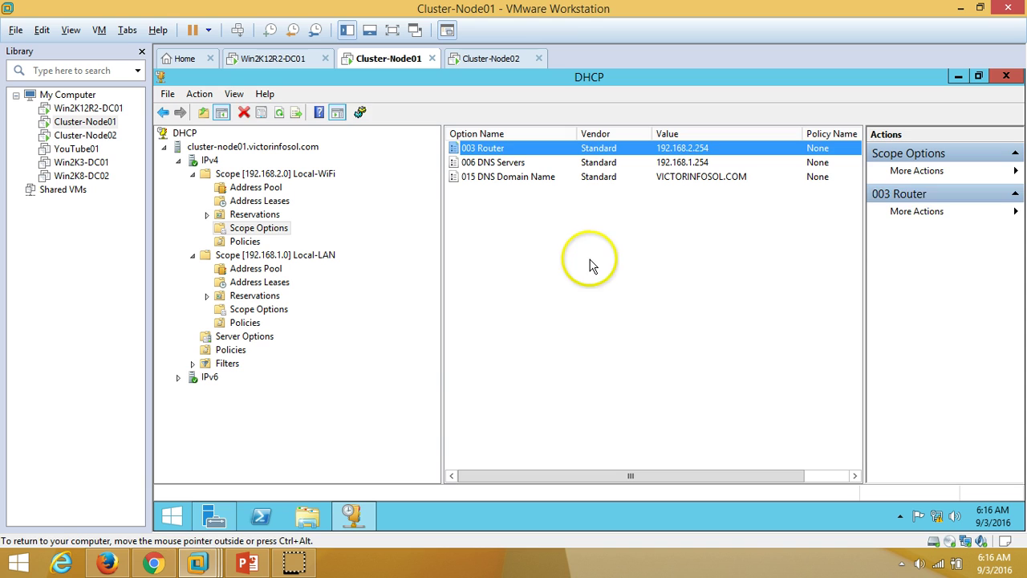
left_click(592, 264)
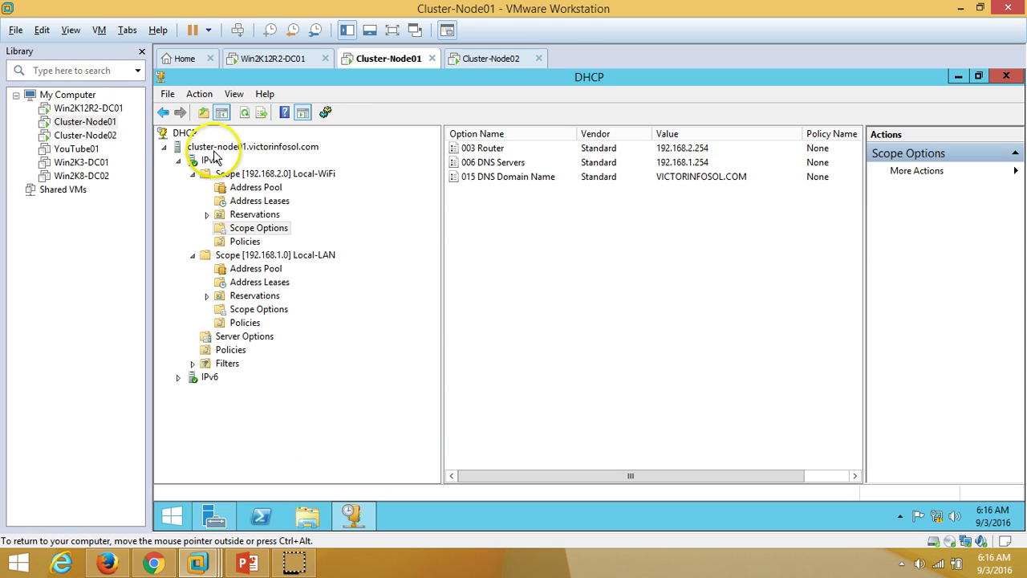
left_click(192, 174)
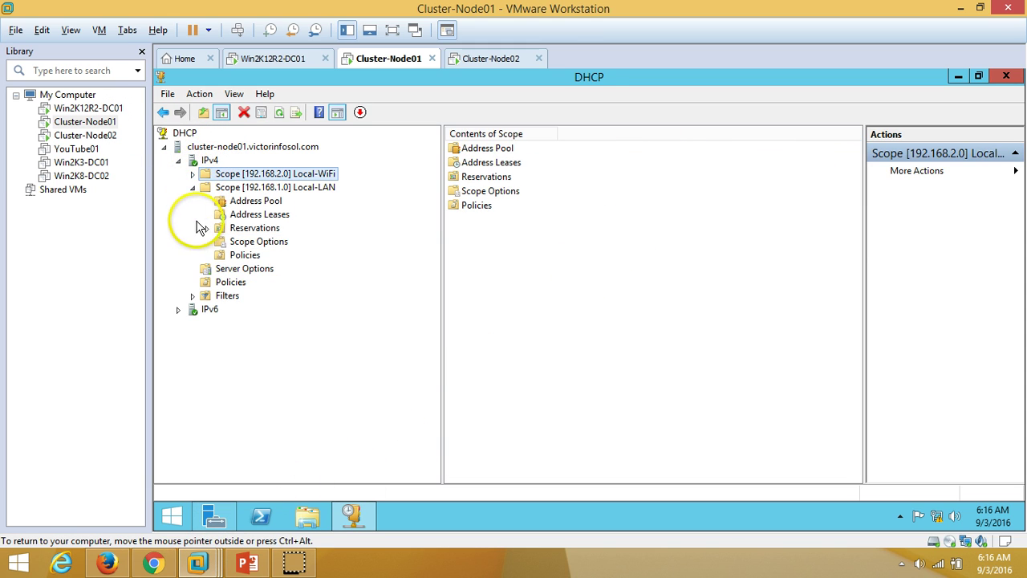
left_click(192, 187)
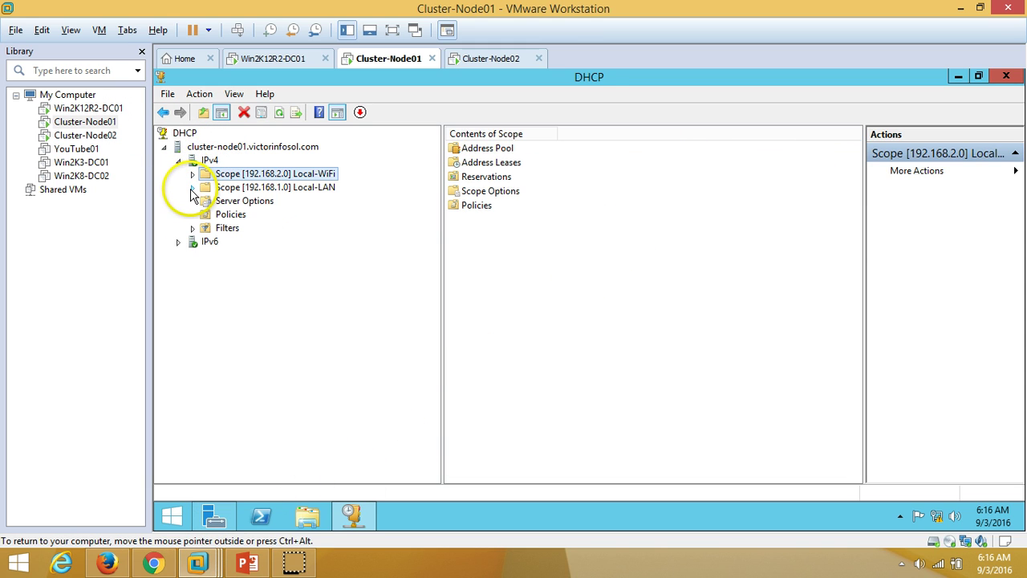
Step: Check the procedure list in the PowerPoint slide show and start configuring failover for IPv4 on Cluster-Node01
left_click(247, 562)
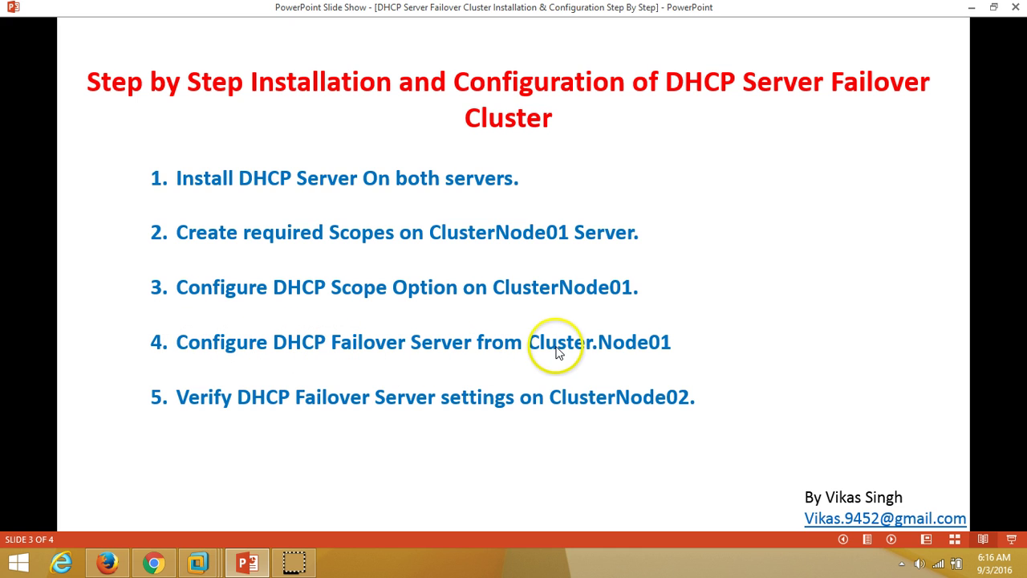
left_click(245, 569)
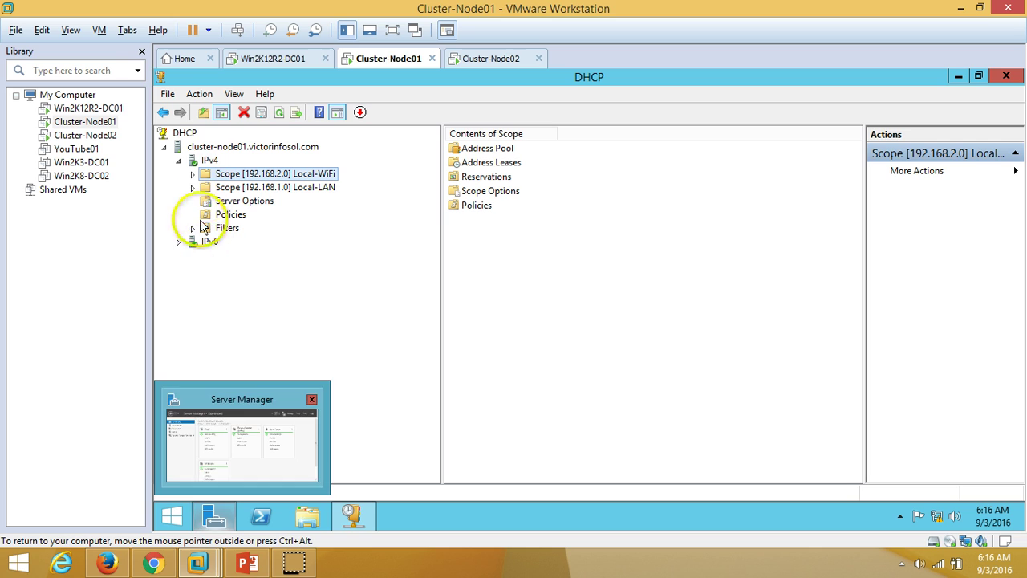
left_click(237, 150)
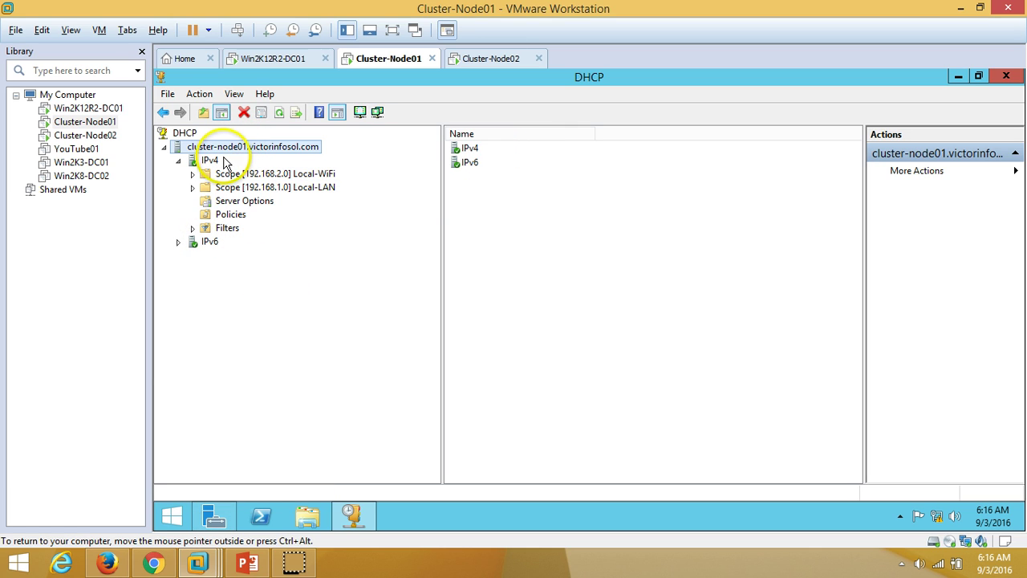
right_click(234, 151)
key("Escape")
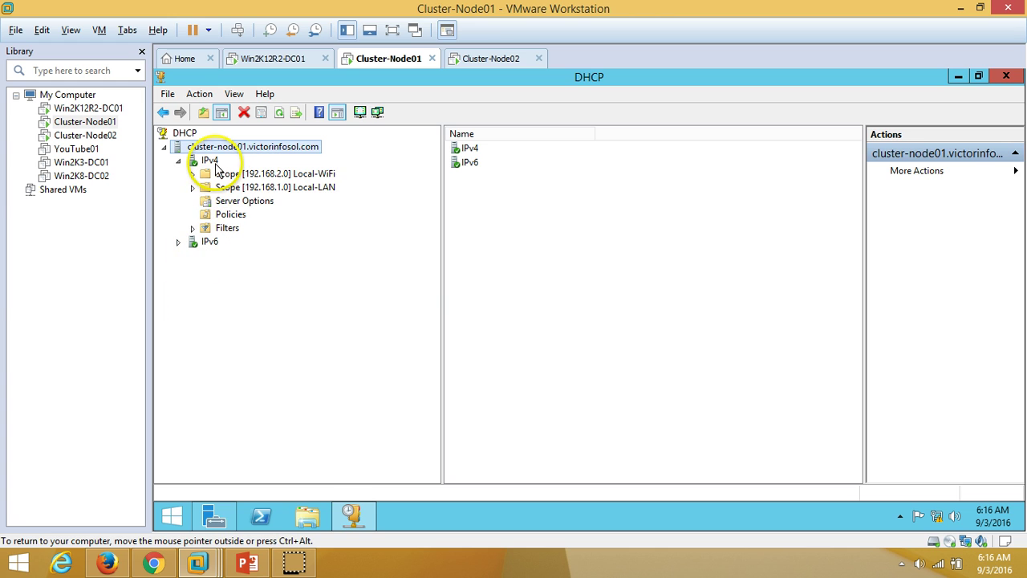
left_click(212, 161)
right_click(213, 165)
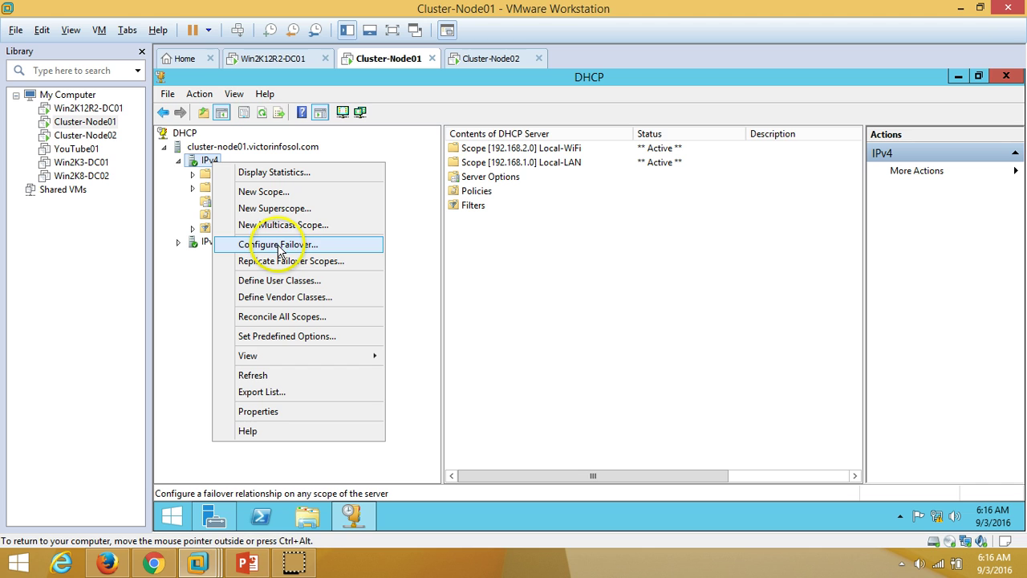
left_click(303, 247)
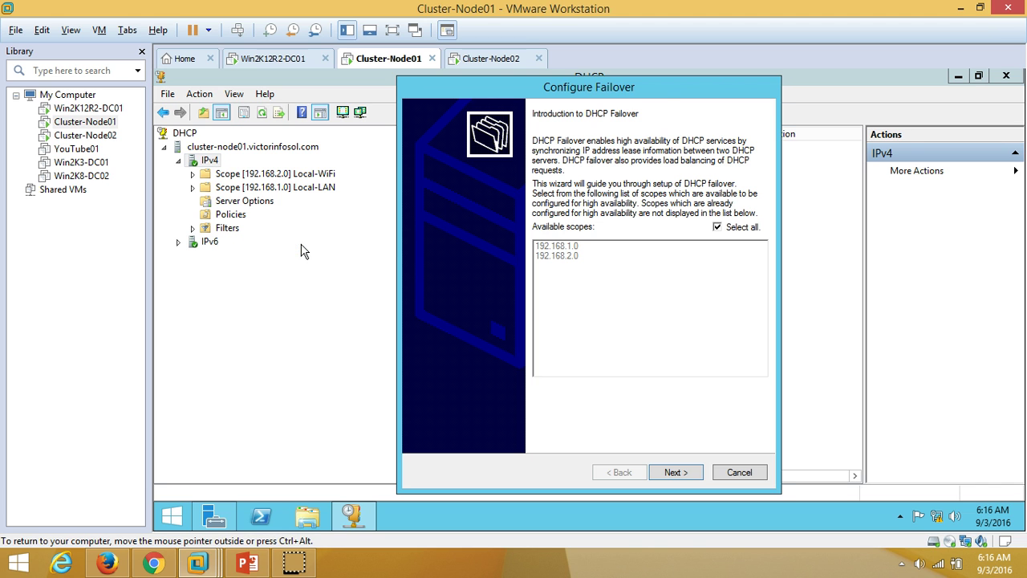
Step: Open the DHCP console on Cluster-Node02 and examine its IPv4 node for existing scopes
left_click(489, 59)
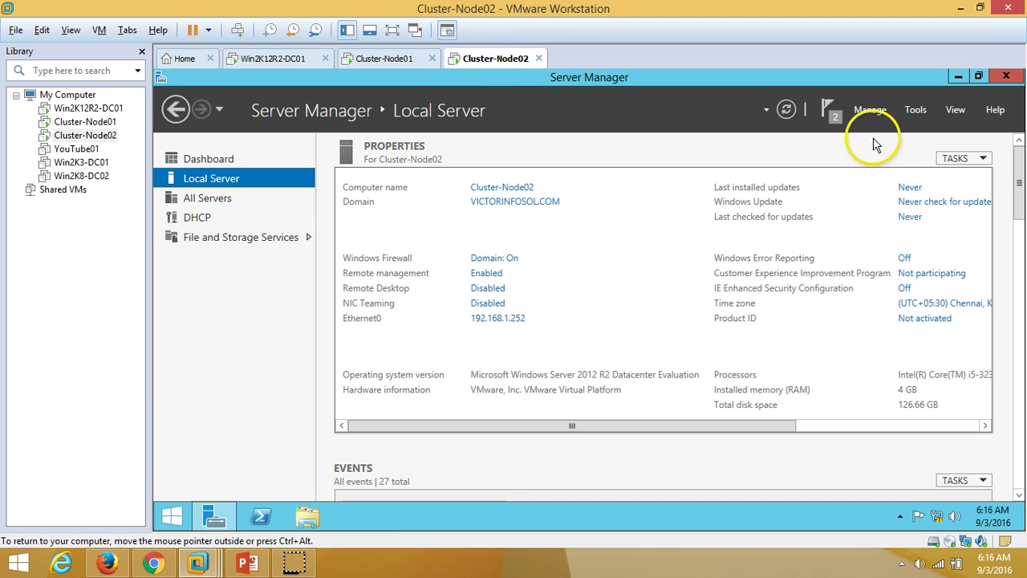
left_click(915, 112)
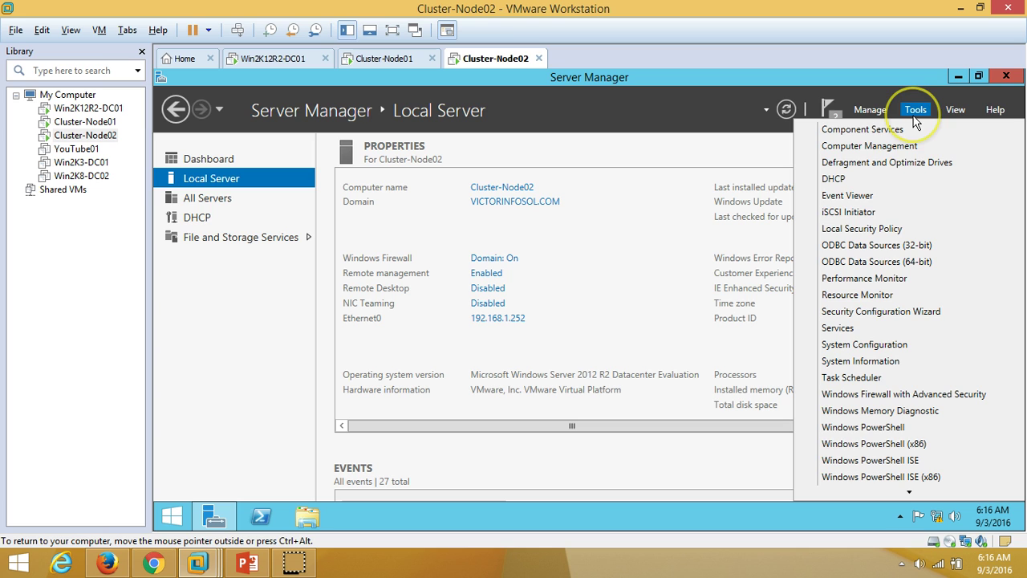
left_click(878, 181)
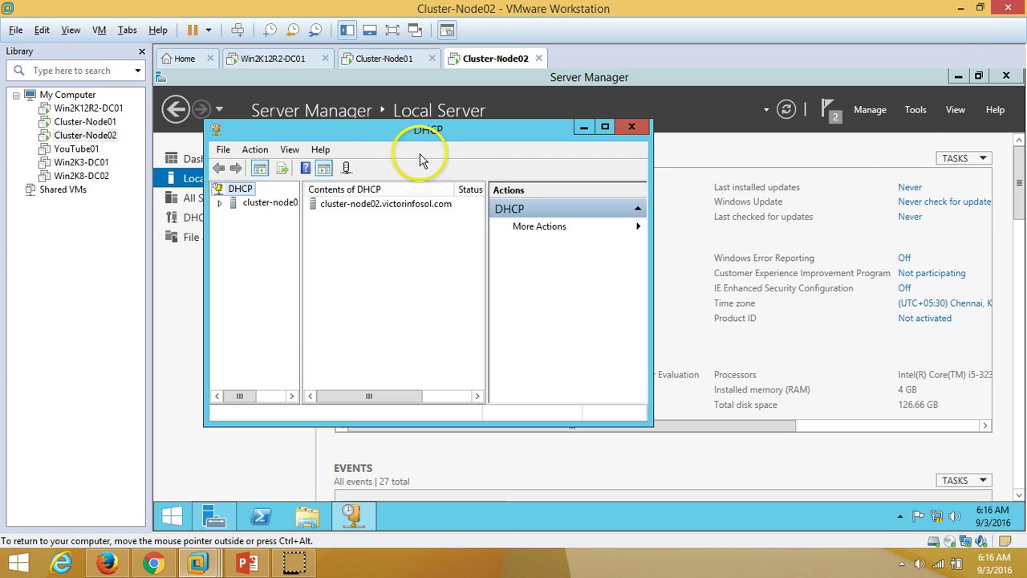
double_click(439, 132)
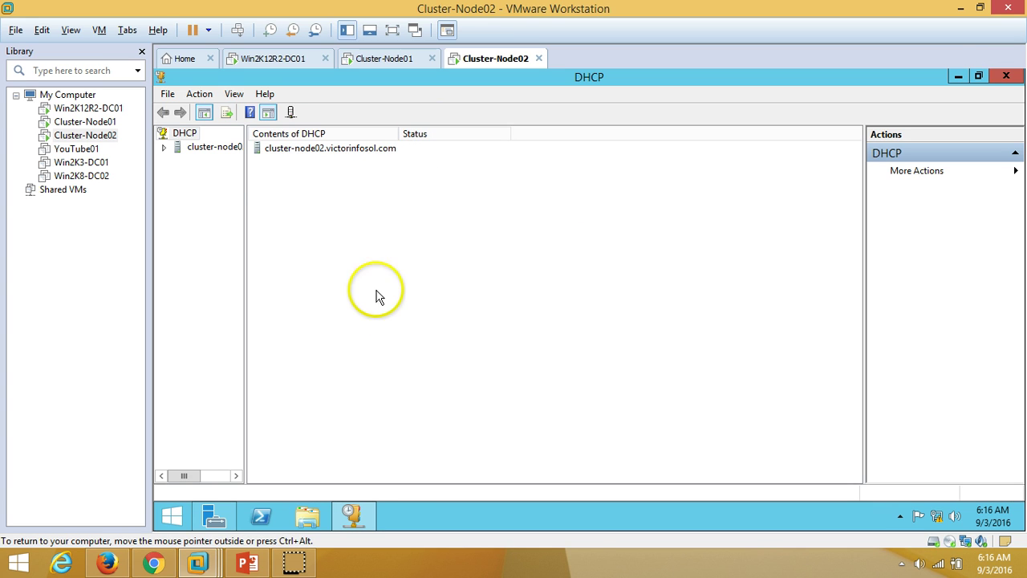
left_click(164, 148)
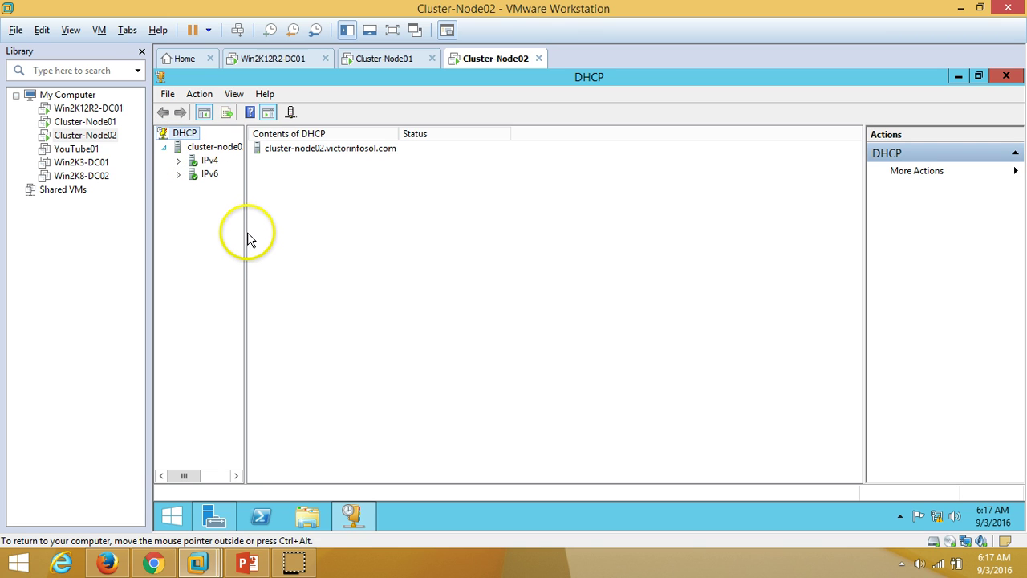
left_click_drag(247, 234, 374, 234)
left_click(179, 161)
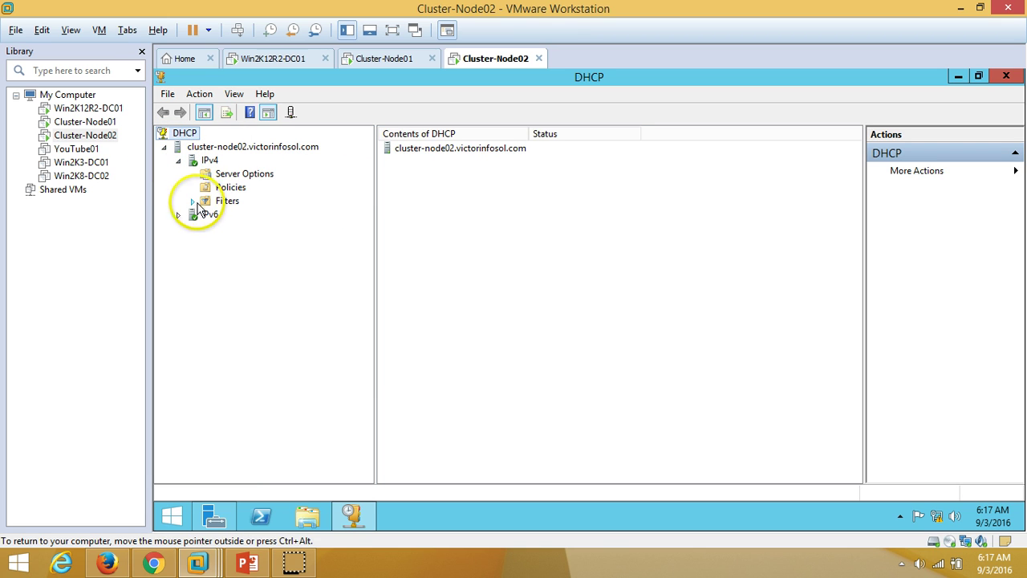
left_click(180, 214)
Step: Return to Cluster-Node01 and include all available scopes, 192.168.1.0 and 192.168.2.0, in the failover configuration
left_click(378, 61)
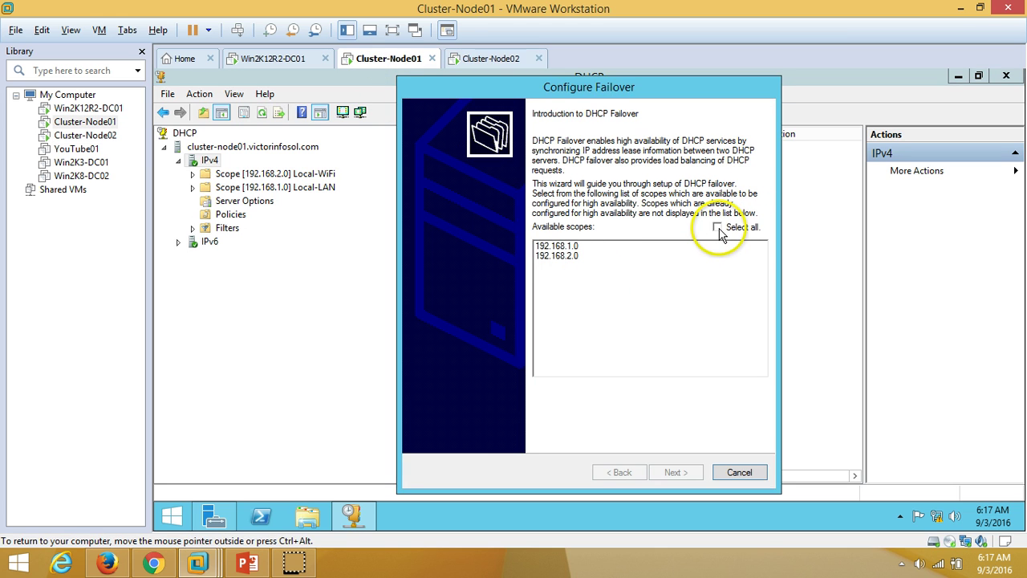
left_click(557, 246)
left_click(586, 256)
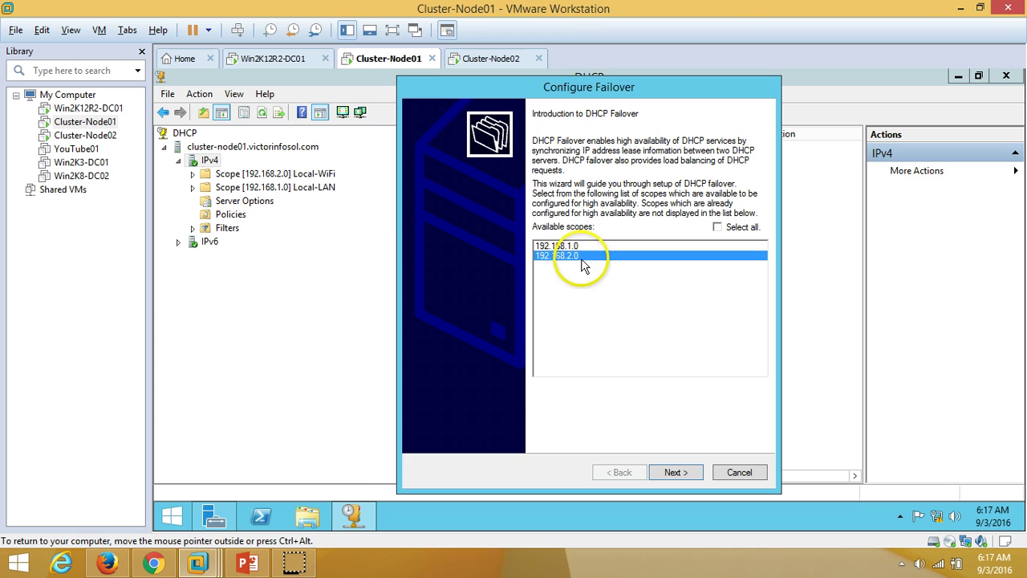
left_click(586, 246)
left_click(587, 256)
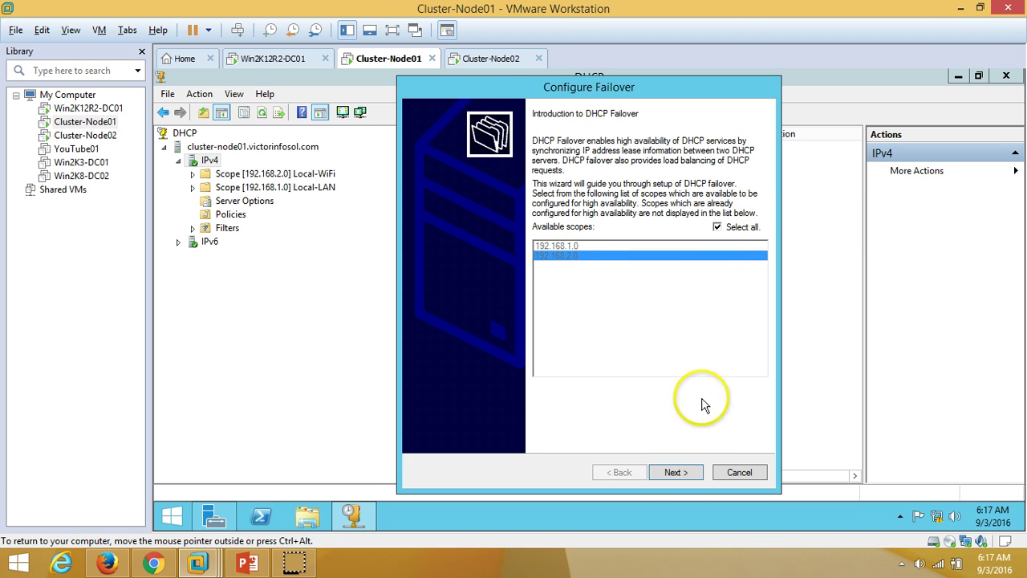
left_click(679, 474)
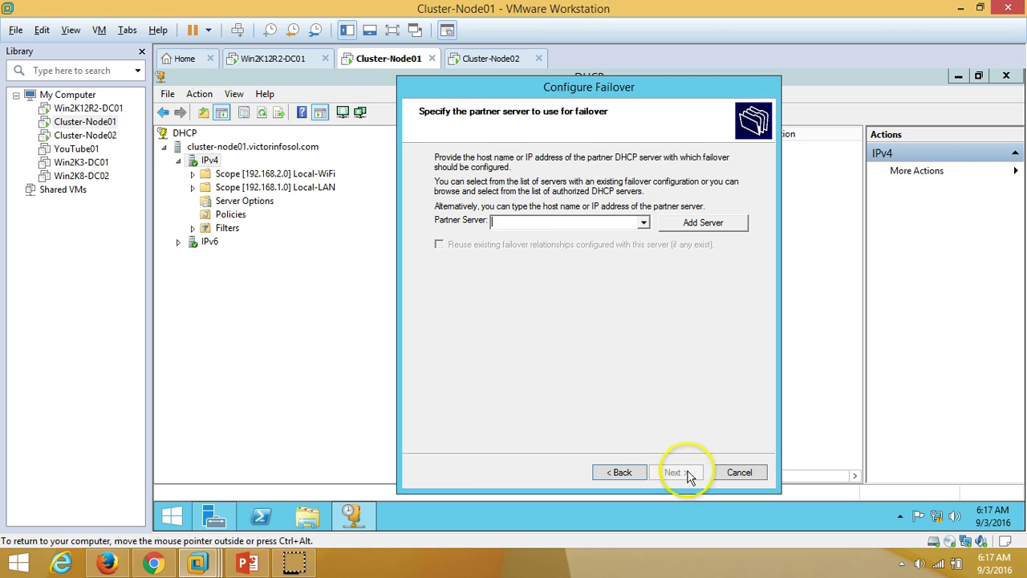
Step: Try to use the authorized DHCP server cluster-node01.victorinfosol.com as the failover partner
left_click(644, 223)
left_click(717, 287)
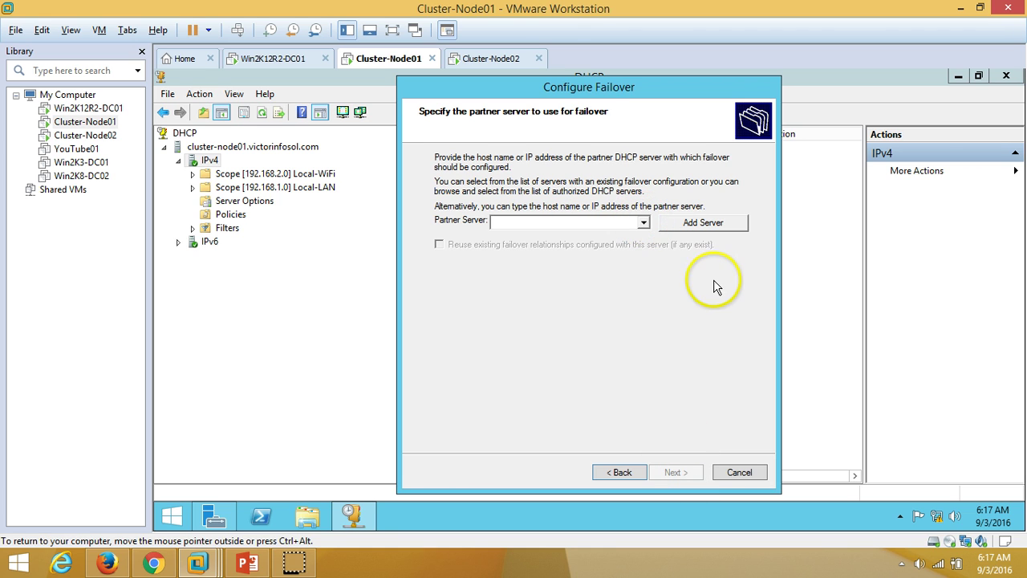
left_click(715, 224)
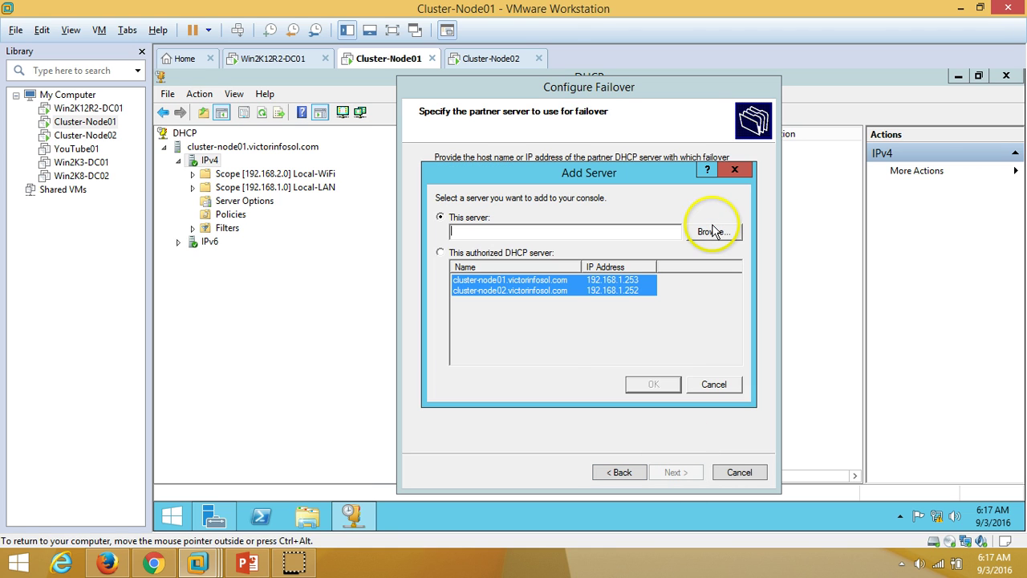
left_click(473, 253)
left_click(549, 321)
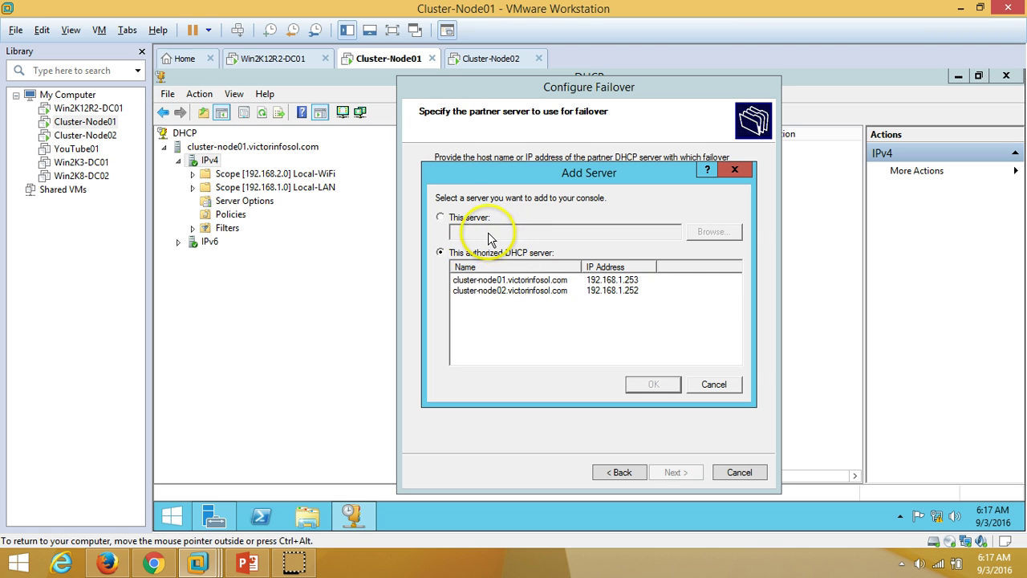
left_click(502, 281)
left_click(653, 385)
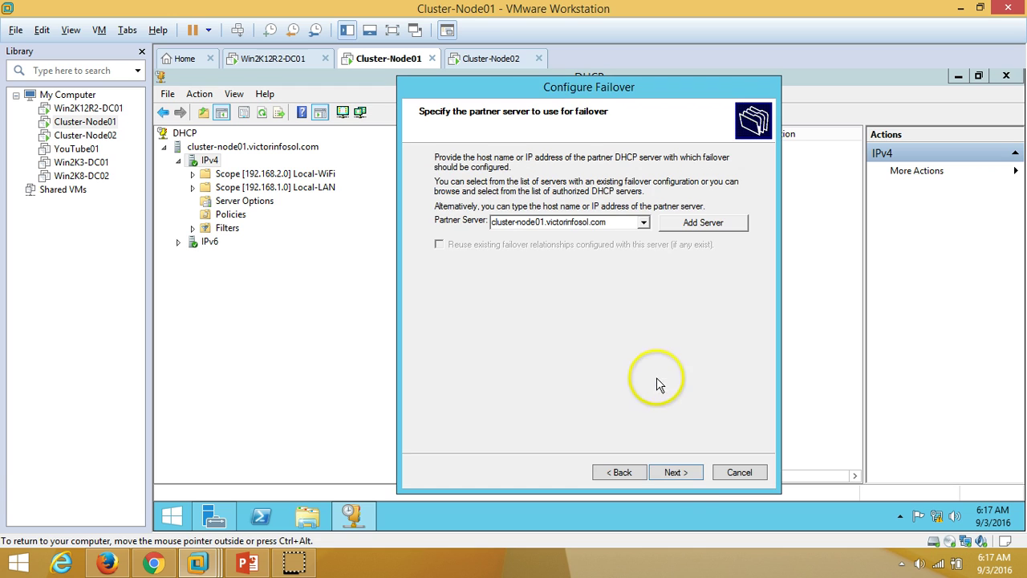
left_click(691, 474)
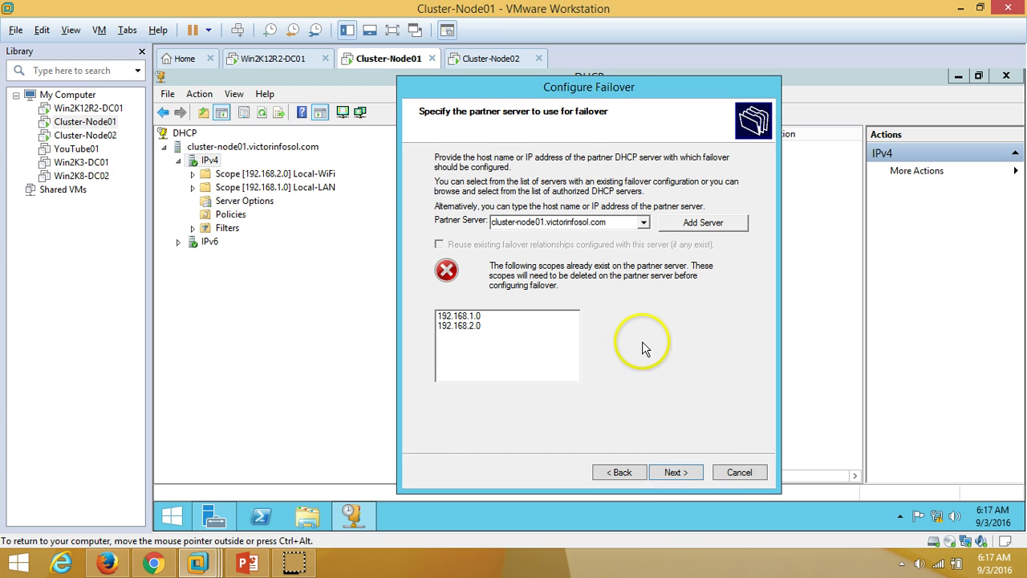
Step: Set the authorized DHCP server cluster-node02.victorinfosol.com as the failover partner and submit it for validation
left_click(684, 226)
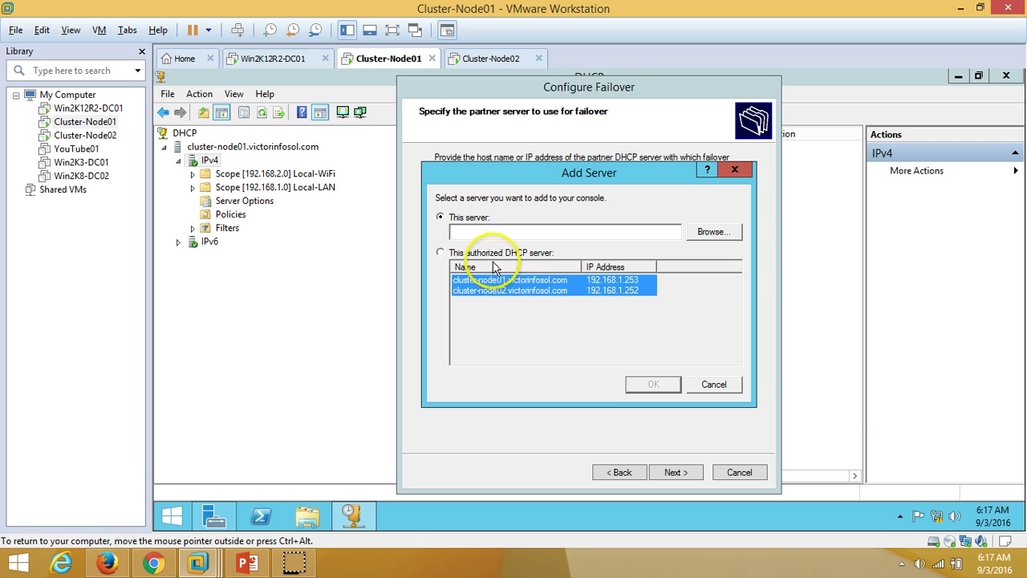
left_click(493, 253)
left_click(505, 291)
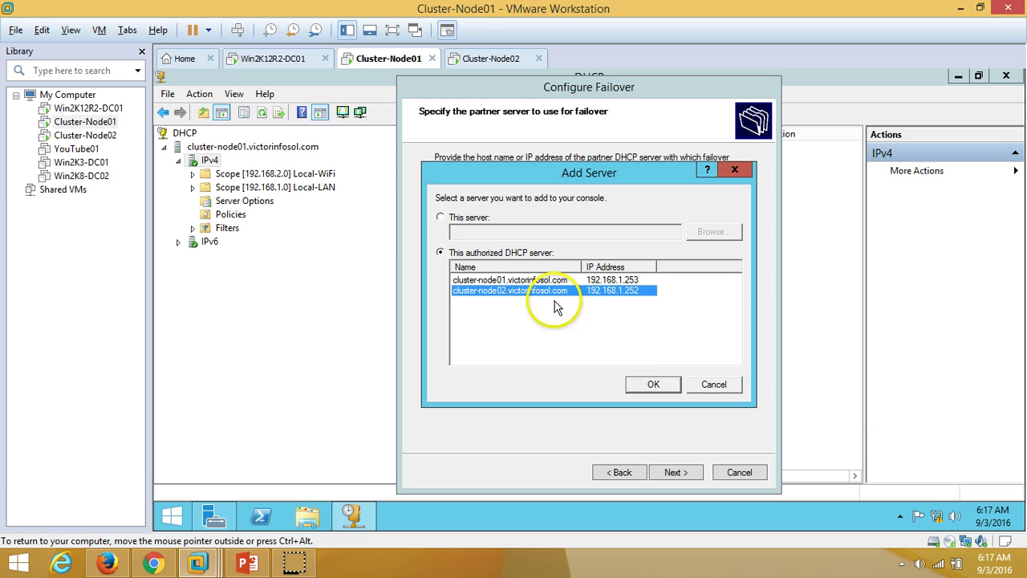
left_click(661, 389)
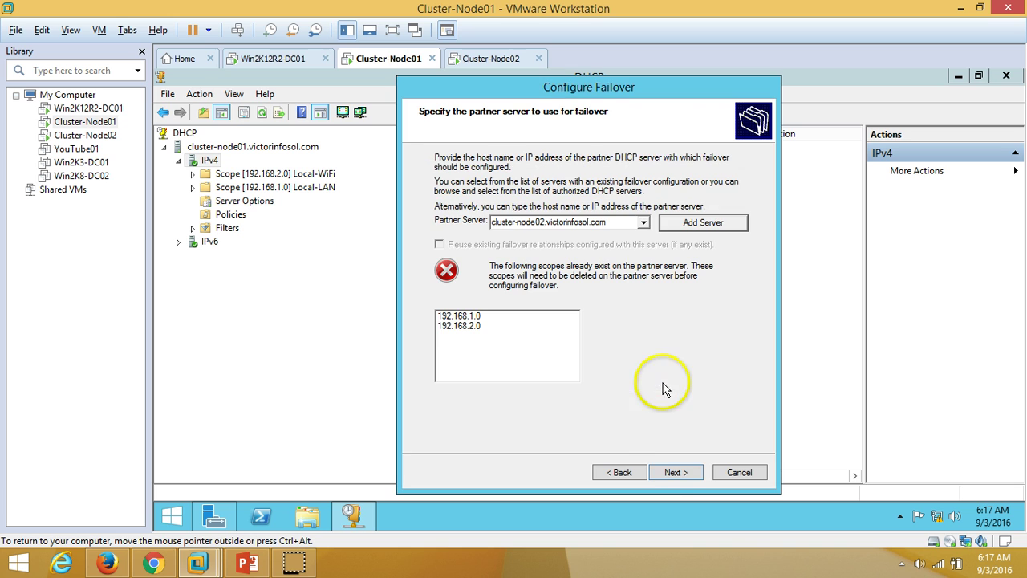
left_click(679, 471)
left_click(625, 474)
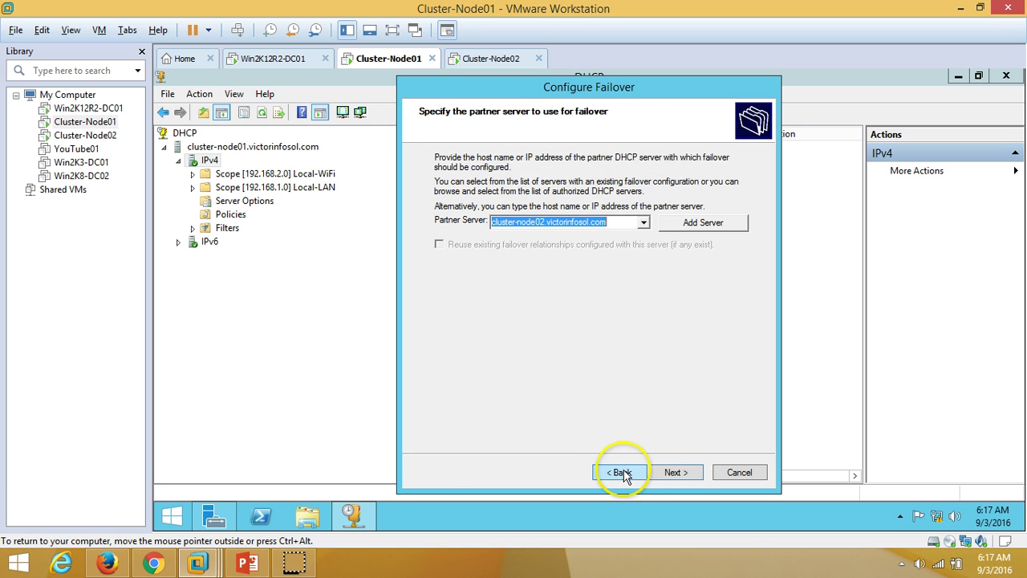
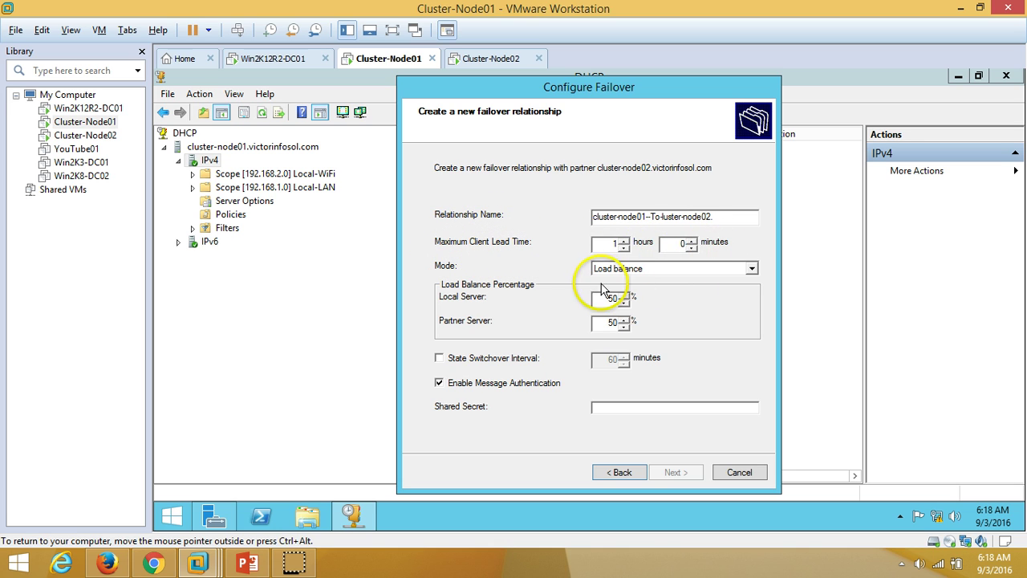
Step: Compare the settings offered by the Hot standby and Load balance modes of the failover relationship, ending on Load balance
left_click(656, 269)
left_click(653, 293)
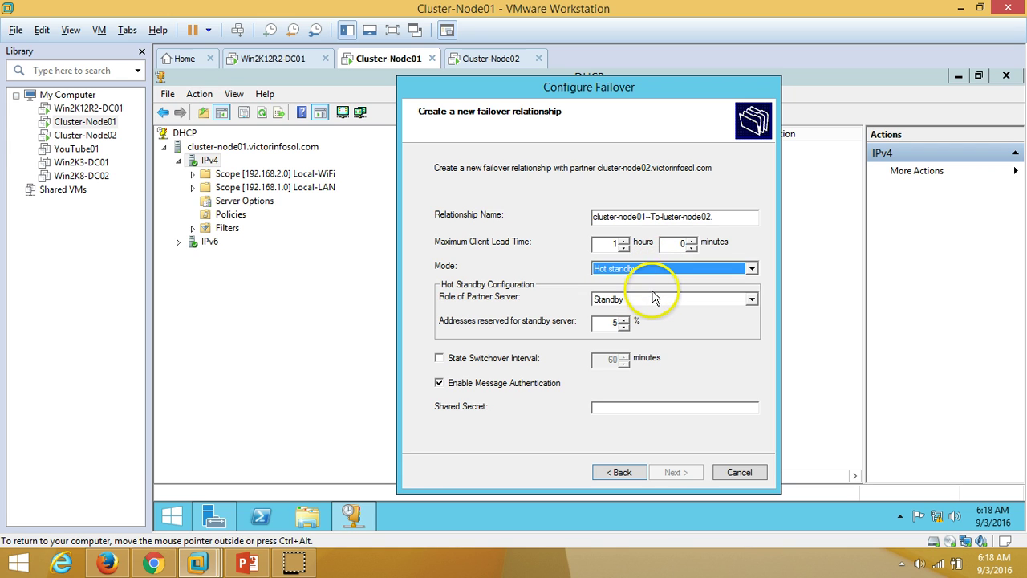
left_click(665, 271)
left_click(660, 282)
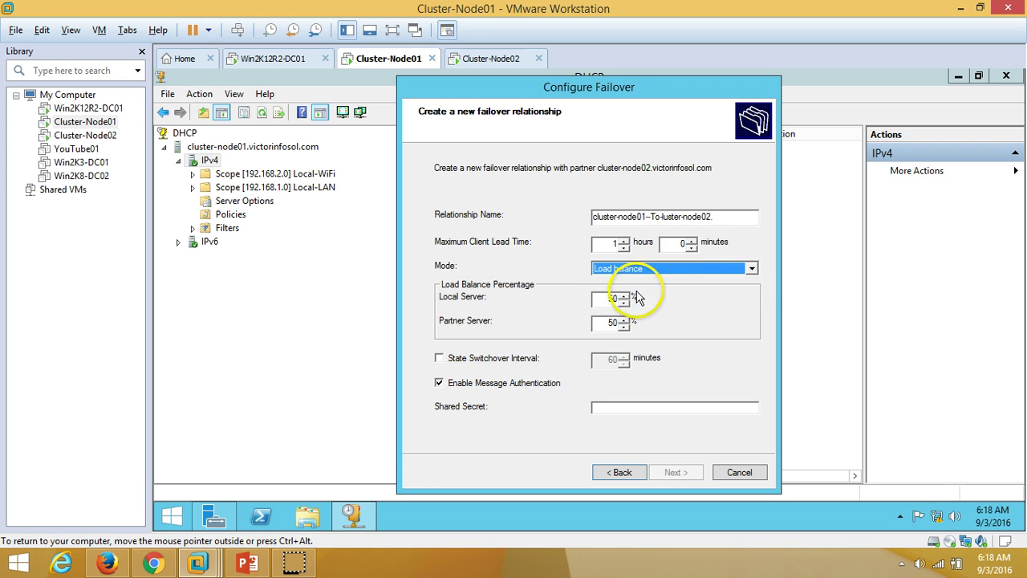
left_click(668, 270)
left_click(657, 292)
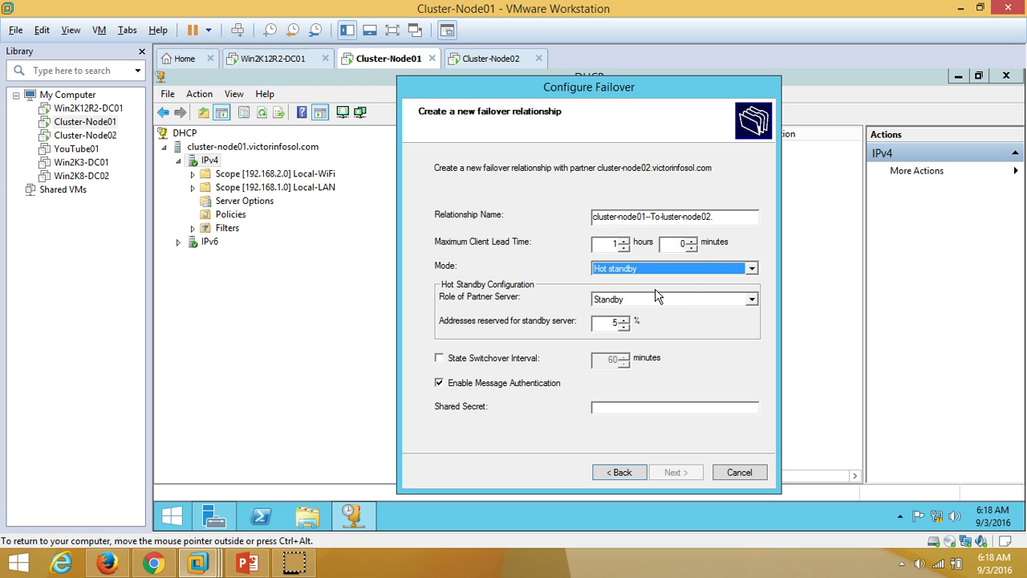
left_click(711, 270)
left_click(691, 280)
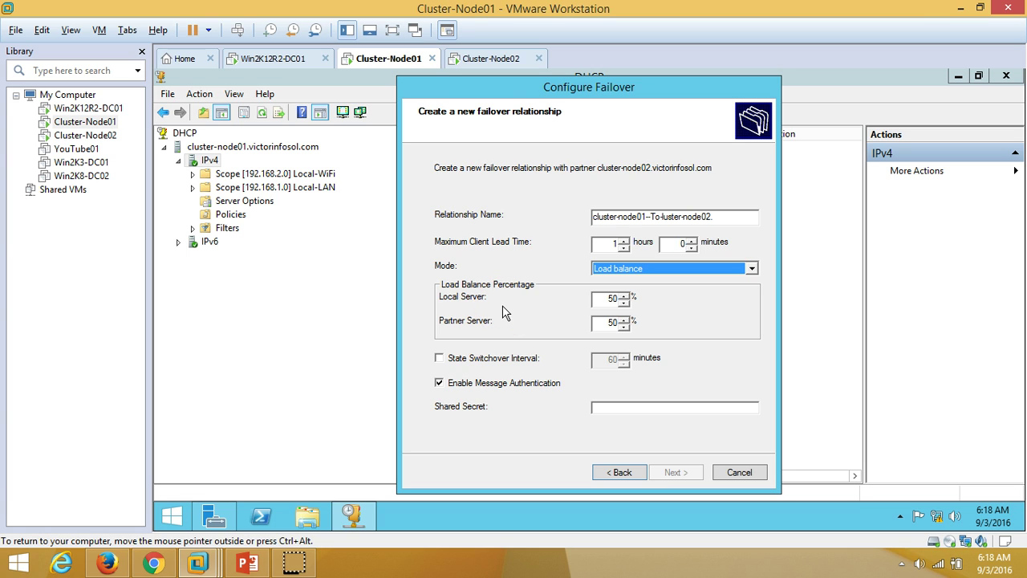
Step: Set the load balance percentages to 70% for the local server and 30% for the partner server, leaving State Switchover Interval disabled
double_click(610, 322)
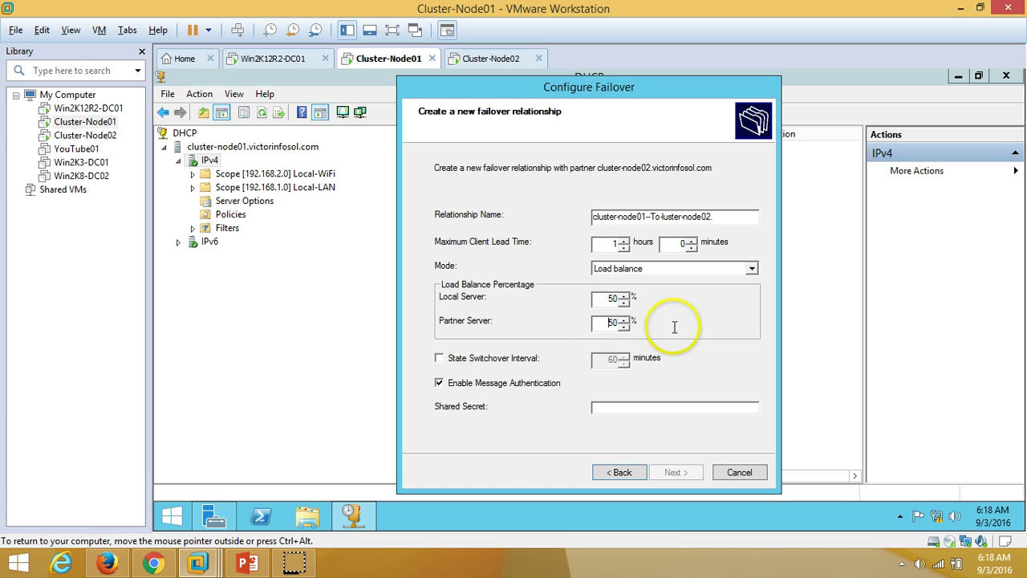
left_click(607, 298)
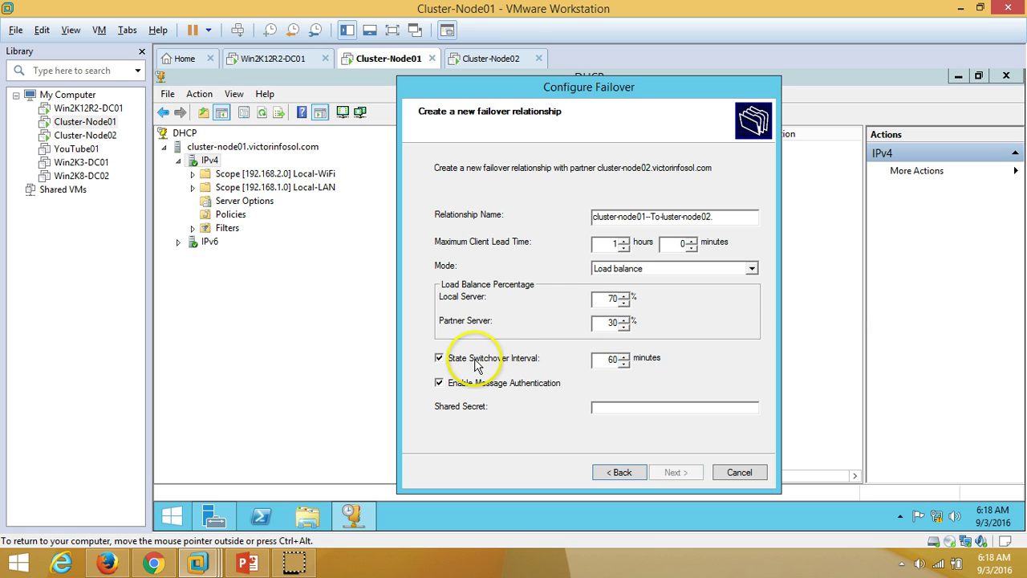
double_click(604, 358)
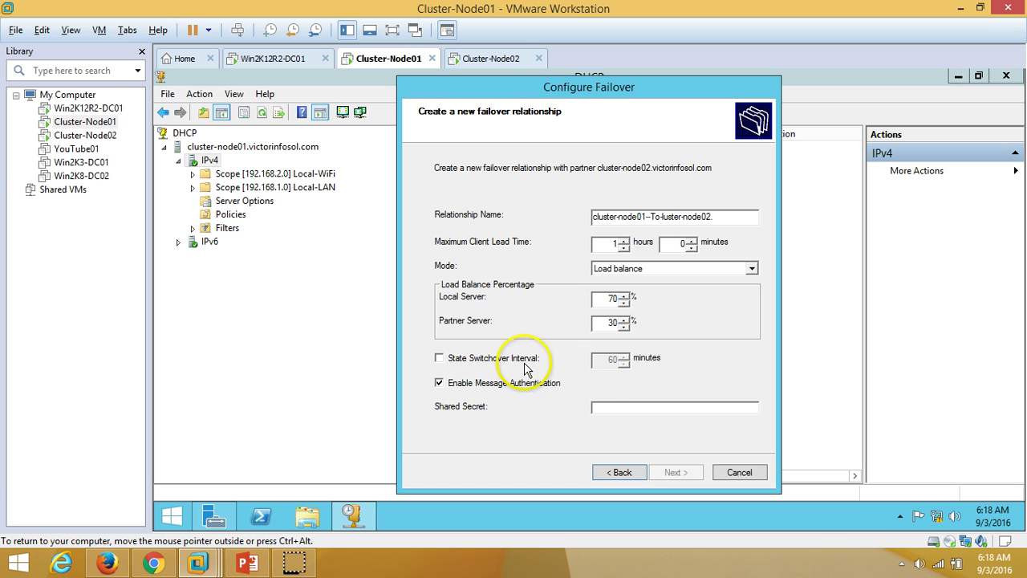
Step: Enter the shared secret for message authentication and finish the failover configuration for both scopes
left_click(647, 412)
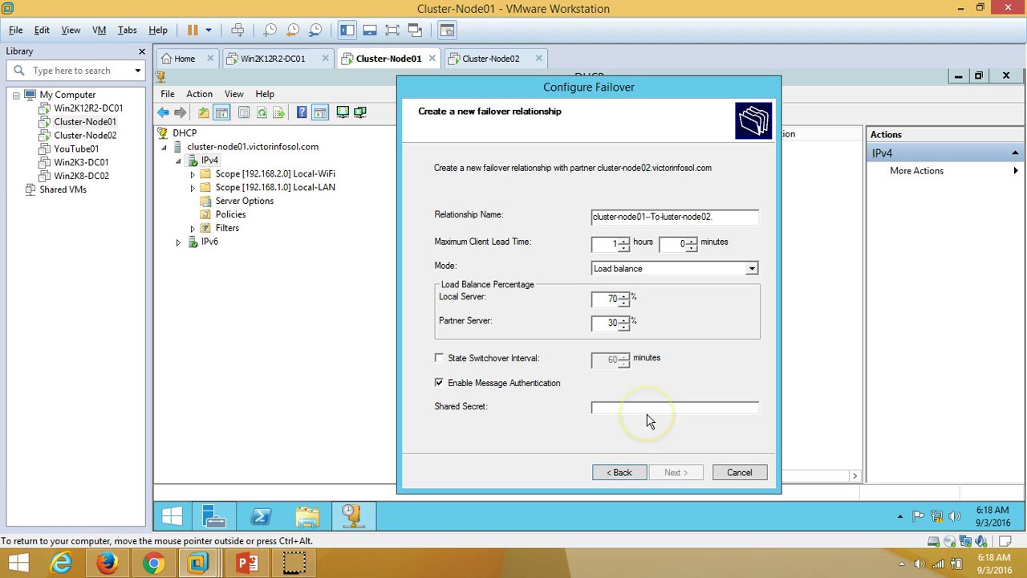
type("*")
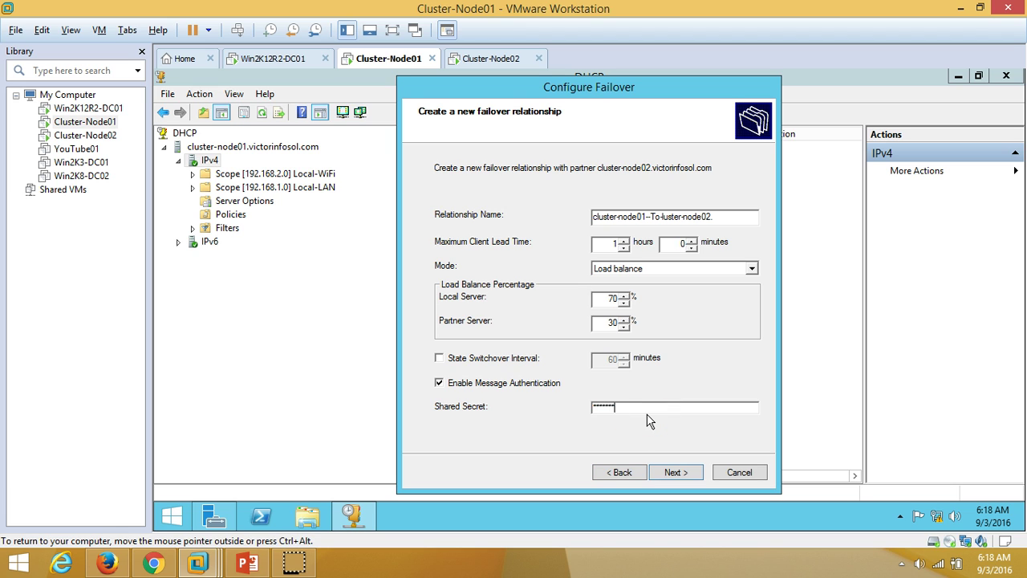
left_click(674, 473)
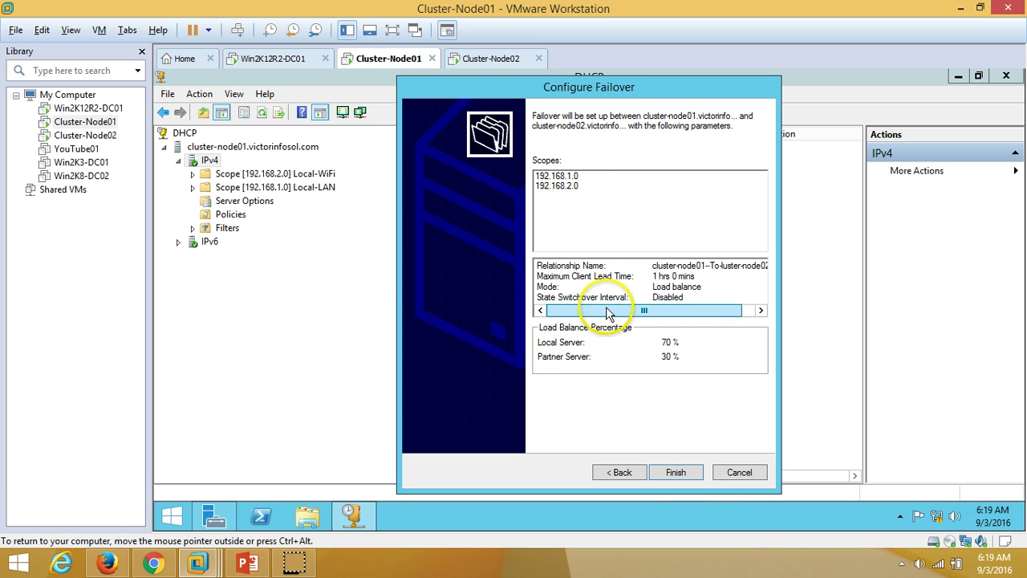
left_click(677, 473)
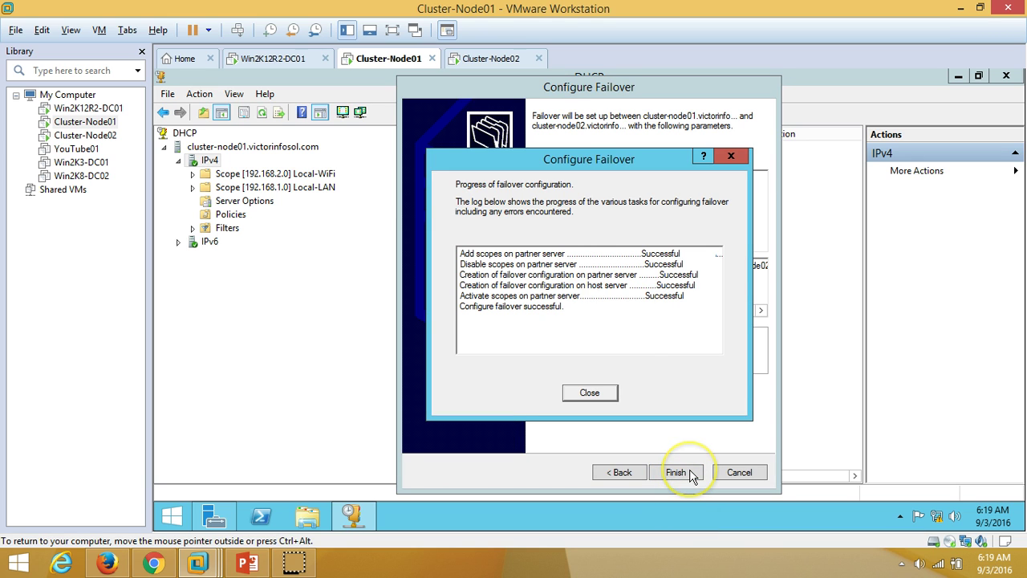
Step: Examine each task in the failover configuration progress log and close the log
left_click(562, 285)
left_click(476, 253)
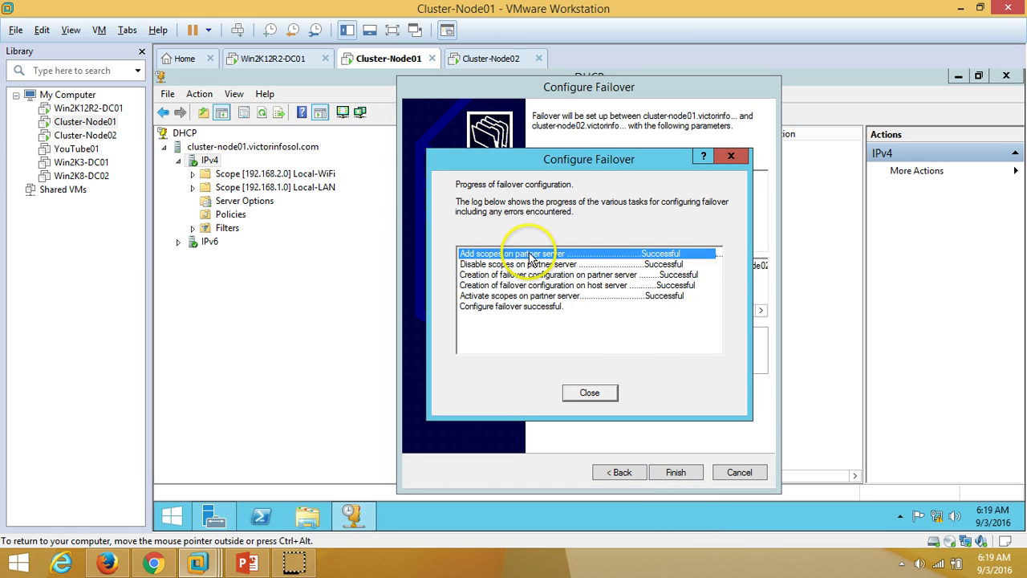
left_click(678, 265)
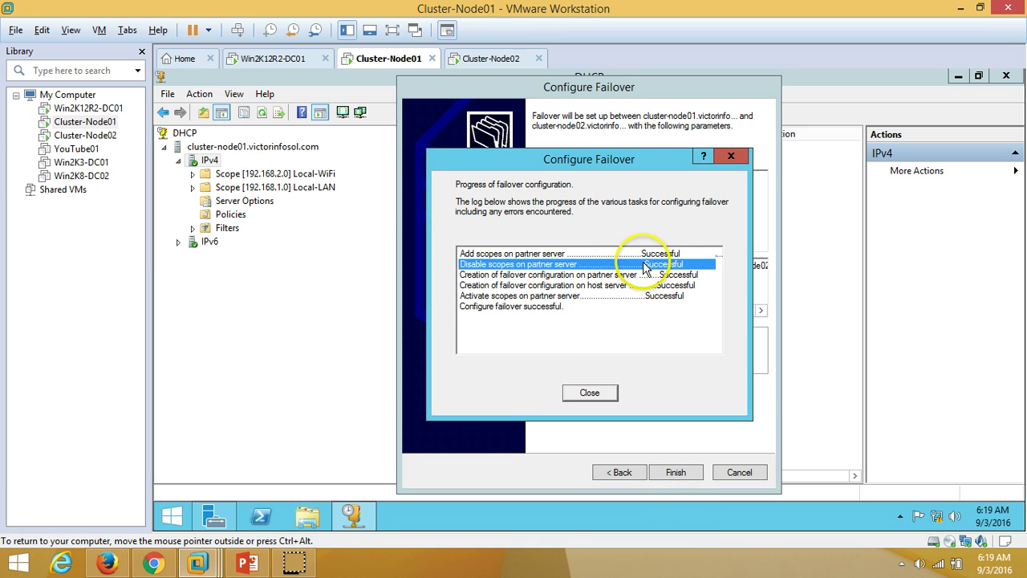
left_click(503, 276)
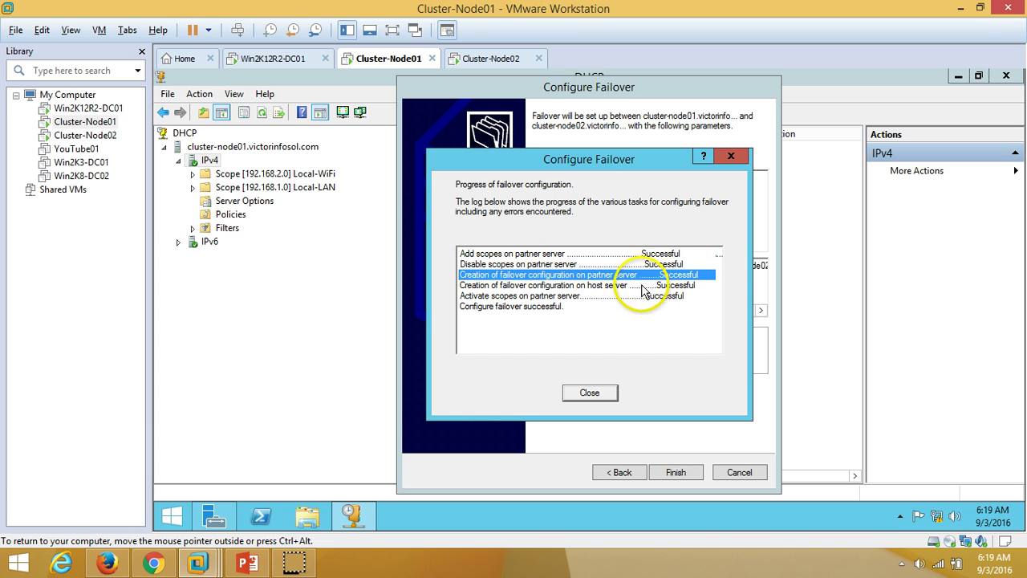
left_click(526, 287)
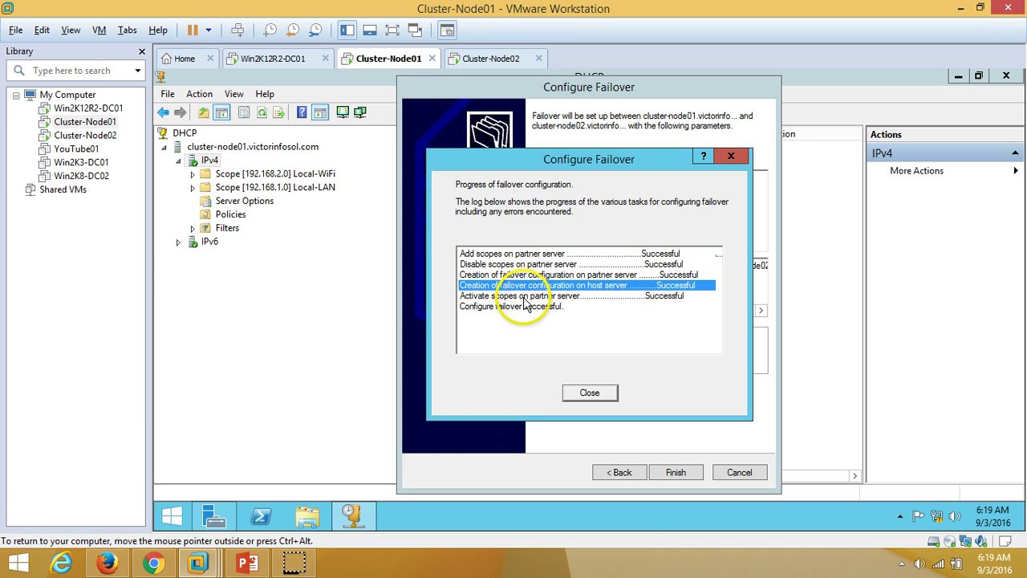
left_click(528, 297)
left_click(529, 318)
left_click(518, 307)
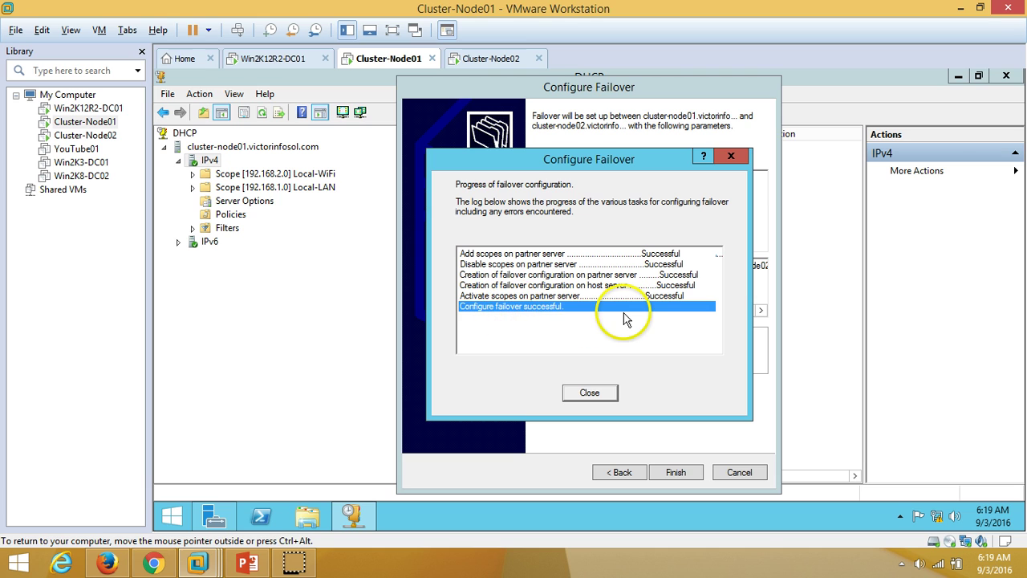
left_click(575, 392)
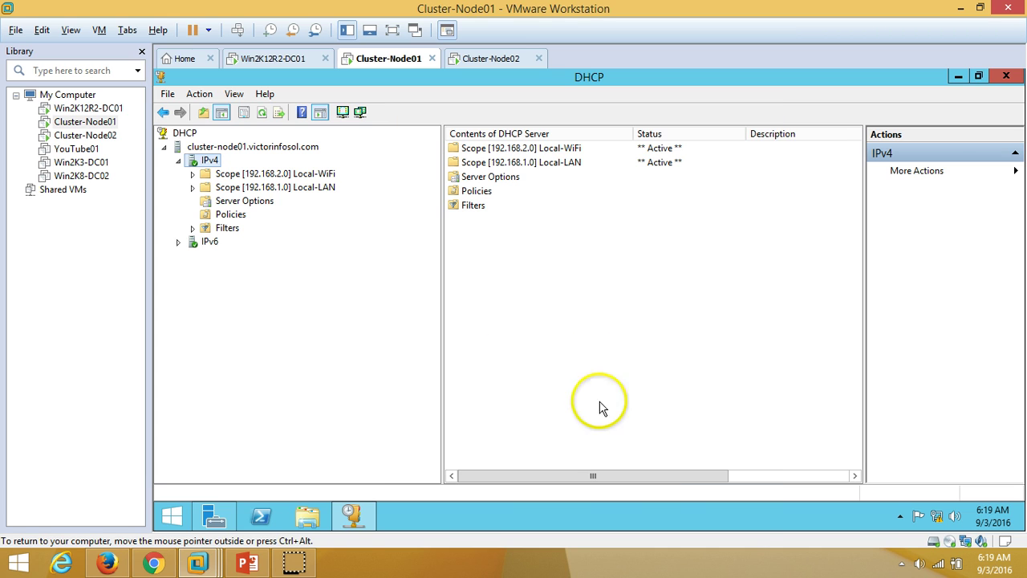
Step: Switch to Cluster-Node02 and refresh the cluster-node02.victorinfosol.com server in its DHCP console
left_click(489, 58)
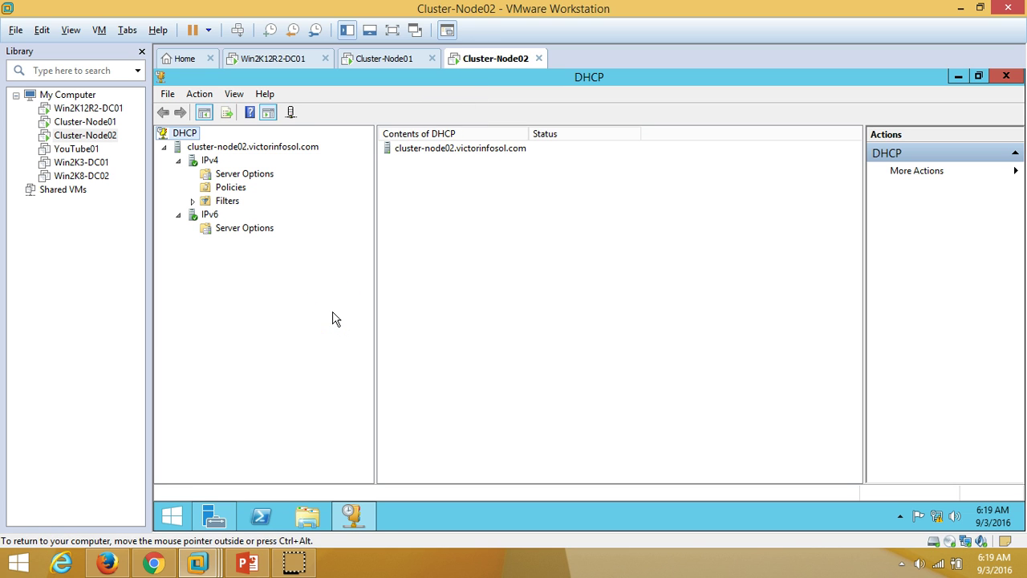
left_click(247, 563)
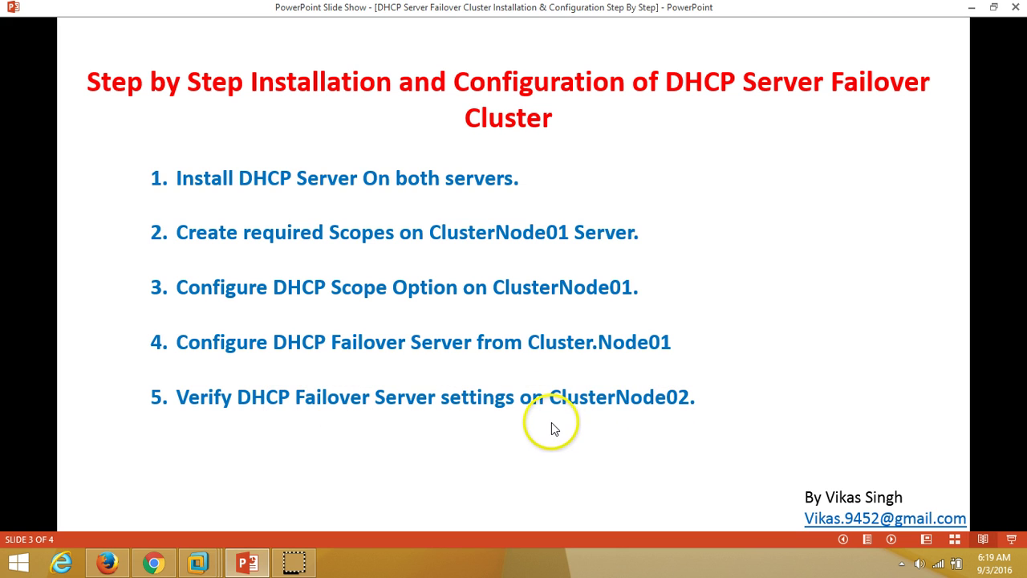
left_click(255, 562)
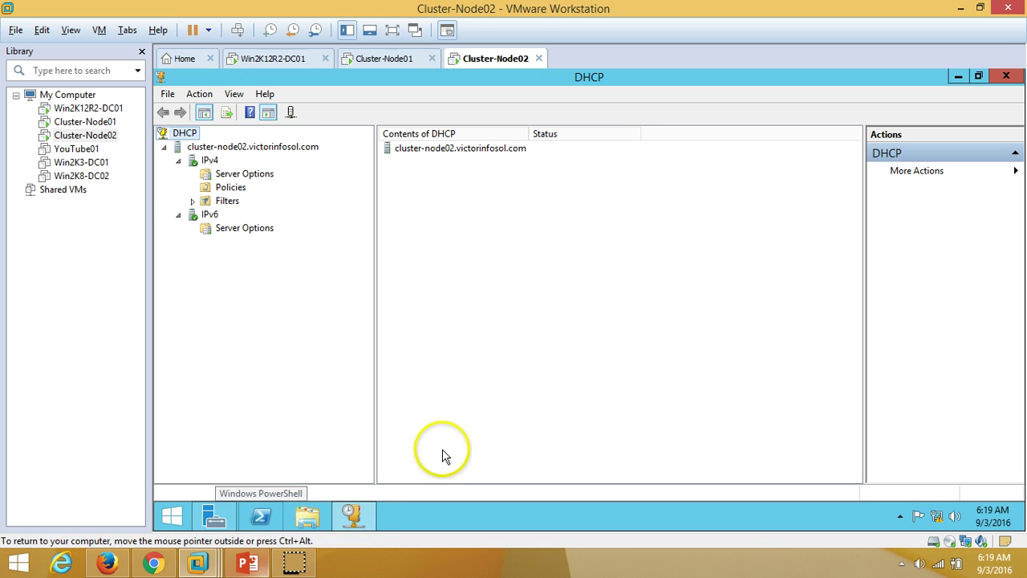
left_click(263, 153)
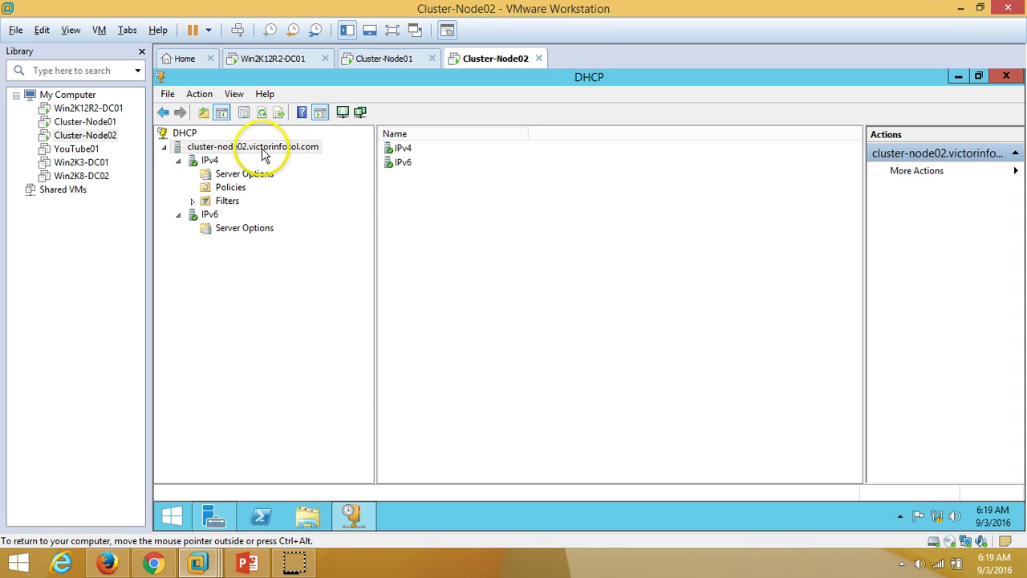
right_click(264, 154)
left_click(309, 286)
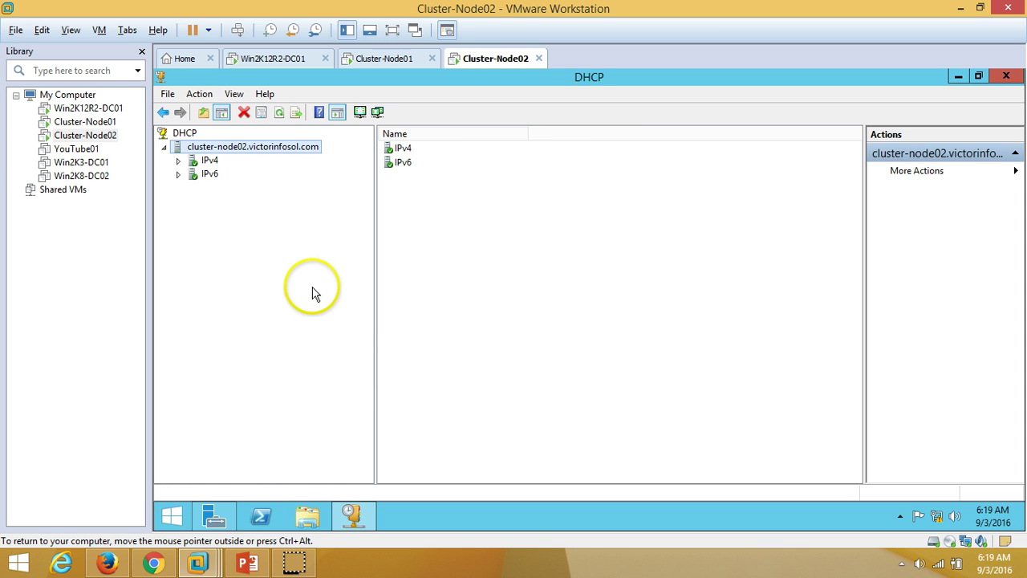
Step: Examine the replicated Local-LAN and Local-WiFi scopes under IPv4, including the Local-WiFi reservations and both scopes' options
left_click(178, 160)
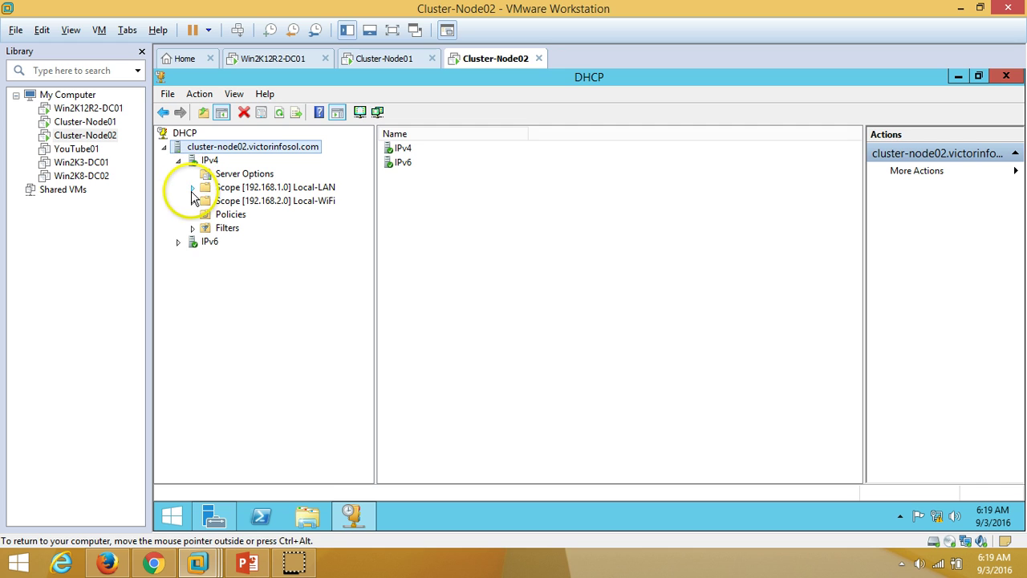
left_click(192, 187)
left_click(193, 268)
left_click(252, 268)
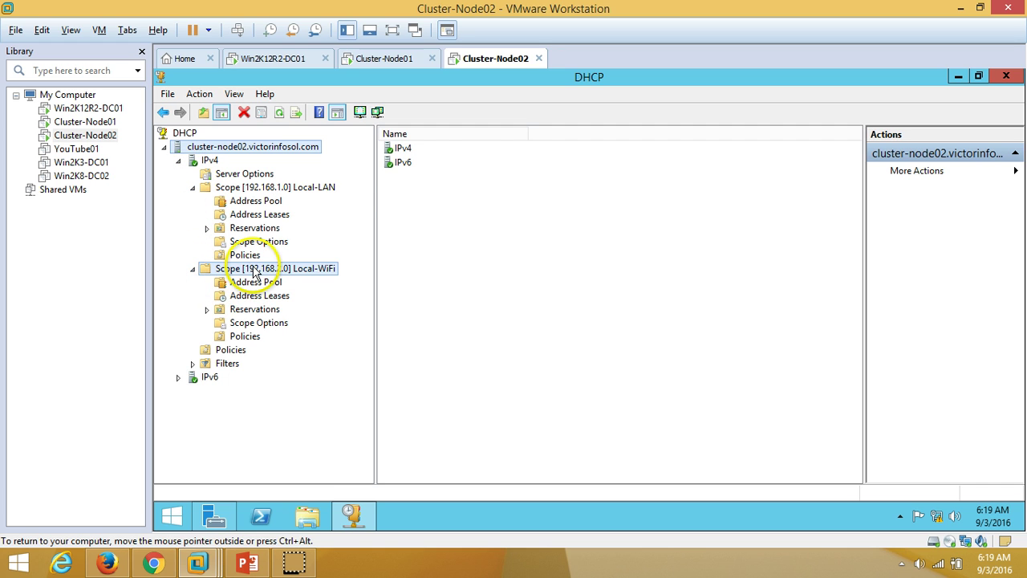
left_click(258, 297)
left_click(265, 310)
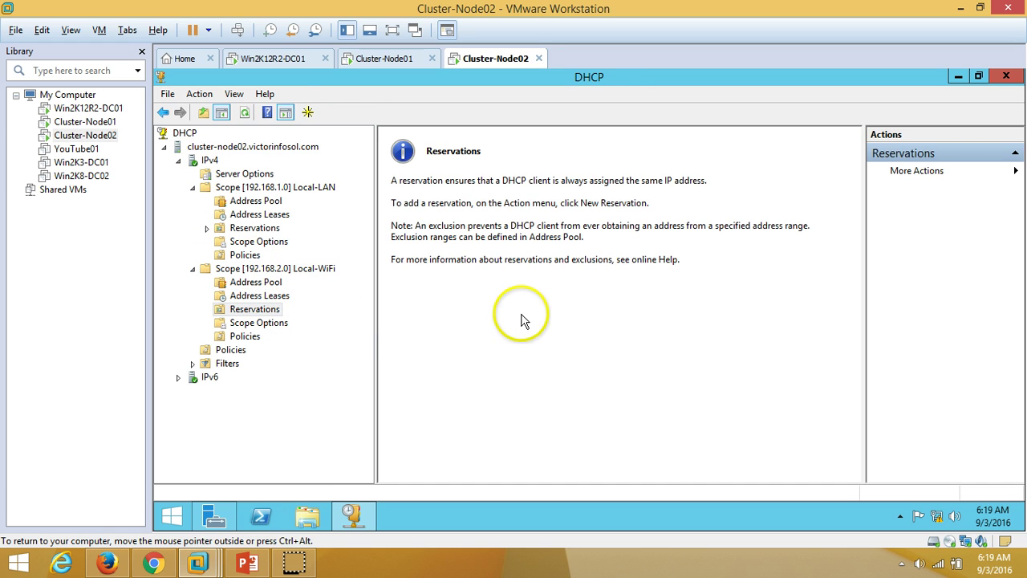
left_click(265, 321)
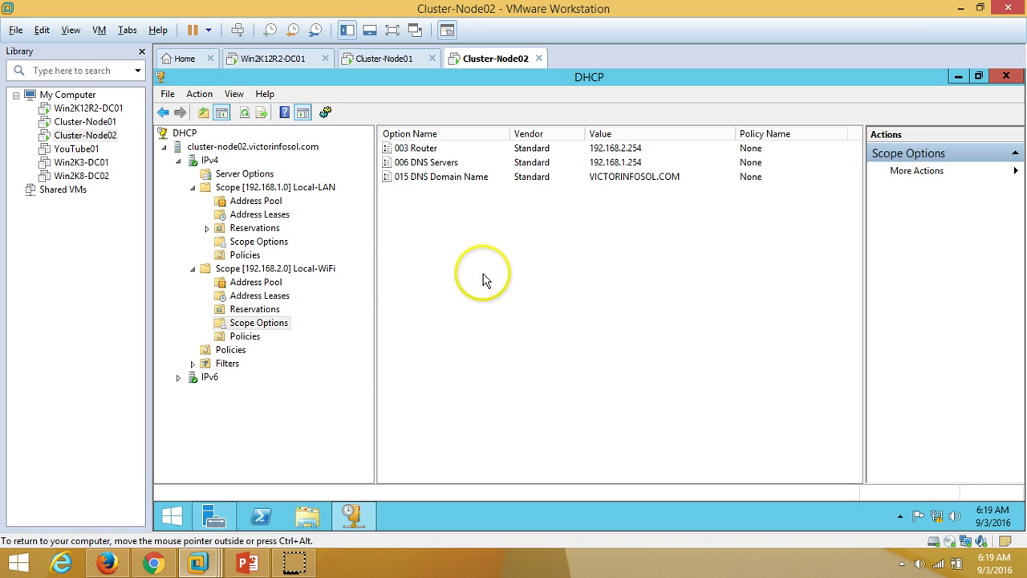
left_click(258, 240)
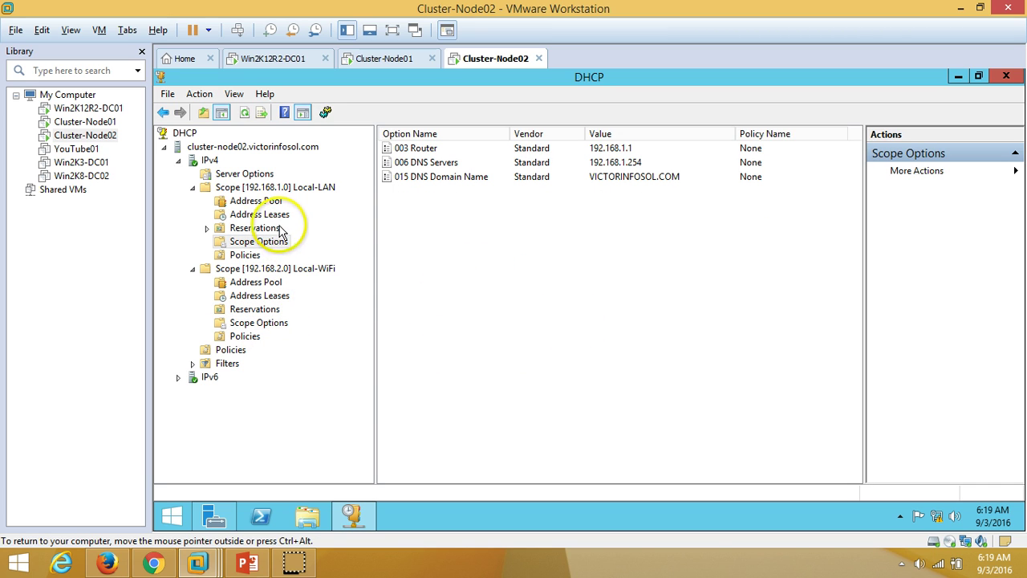
Step: Review the general properties of the Local-LAN scope on Cluster-Node02 and close them without changes
left_click(265, 189)
right_click(295, 186)
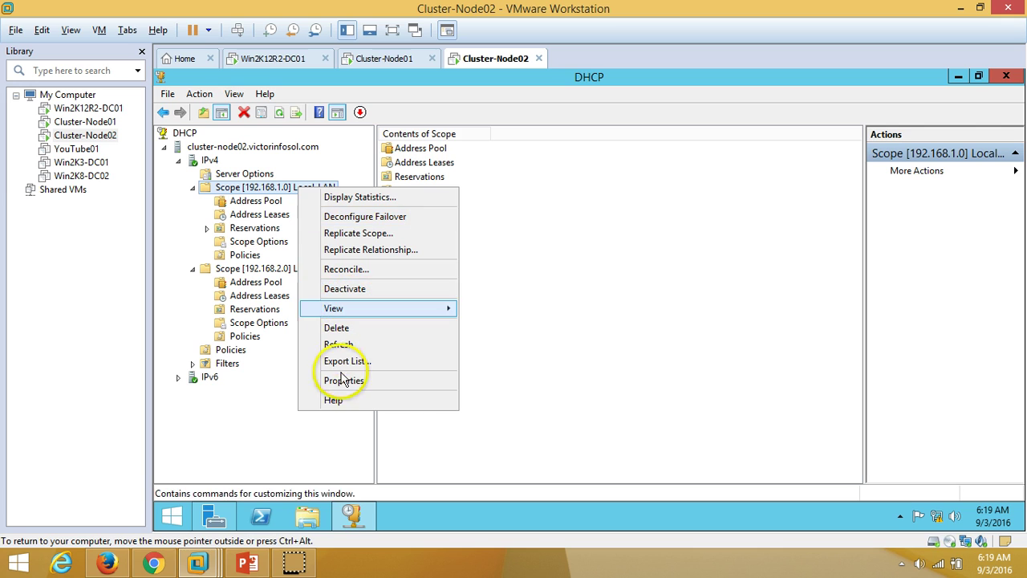
key("Escape")
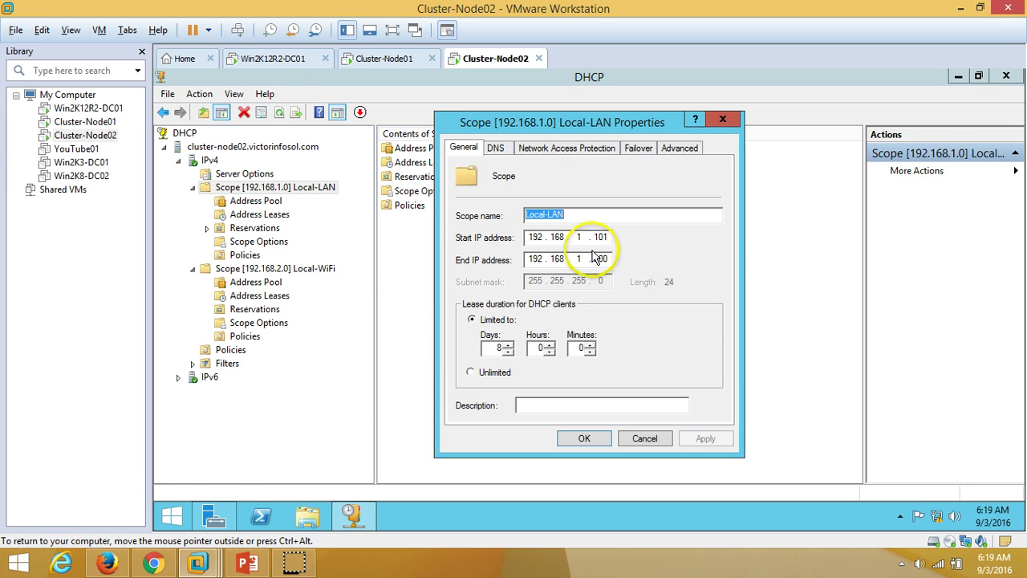
left_click(644, 438)
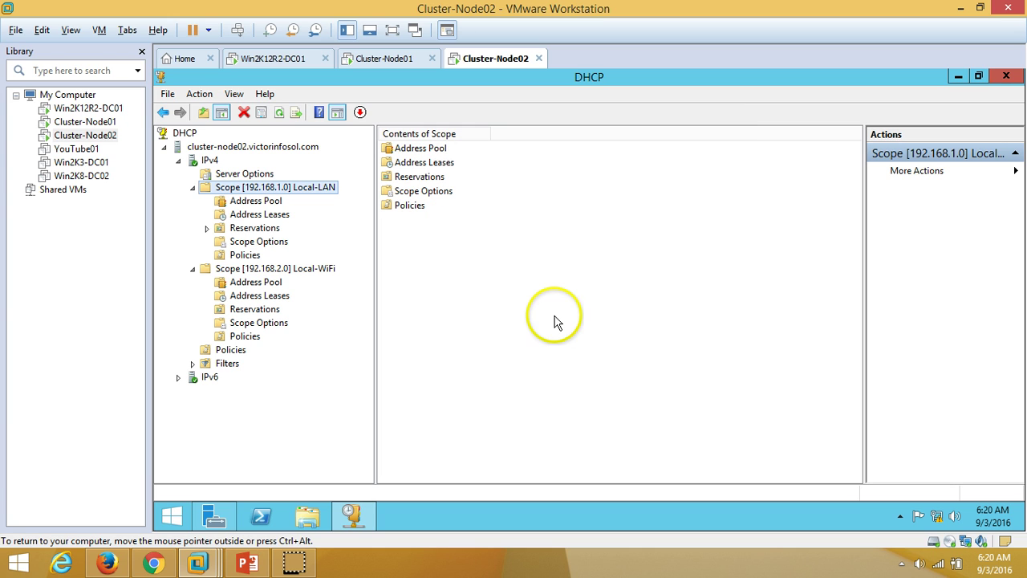
right_click(552, 280)
key("Escape")
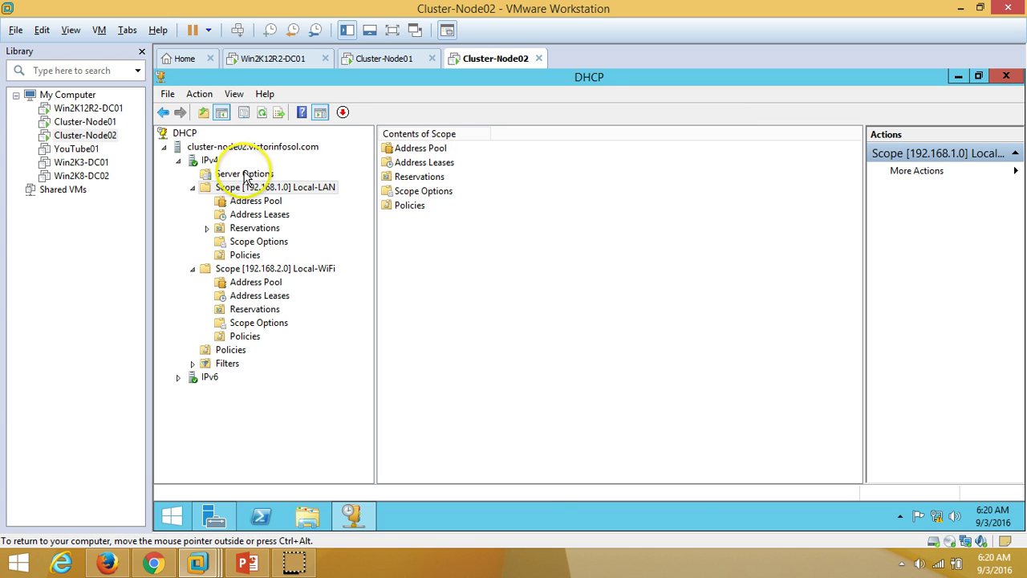
left_click(255, 147)
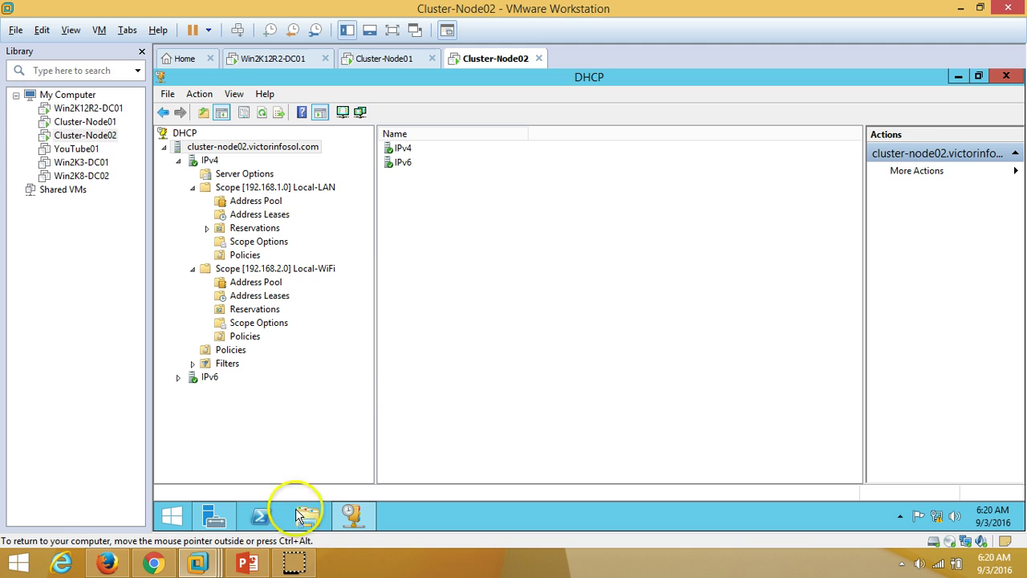
left_click(247, 563)
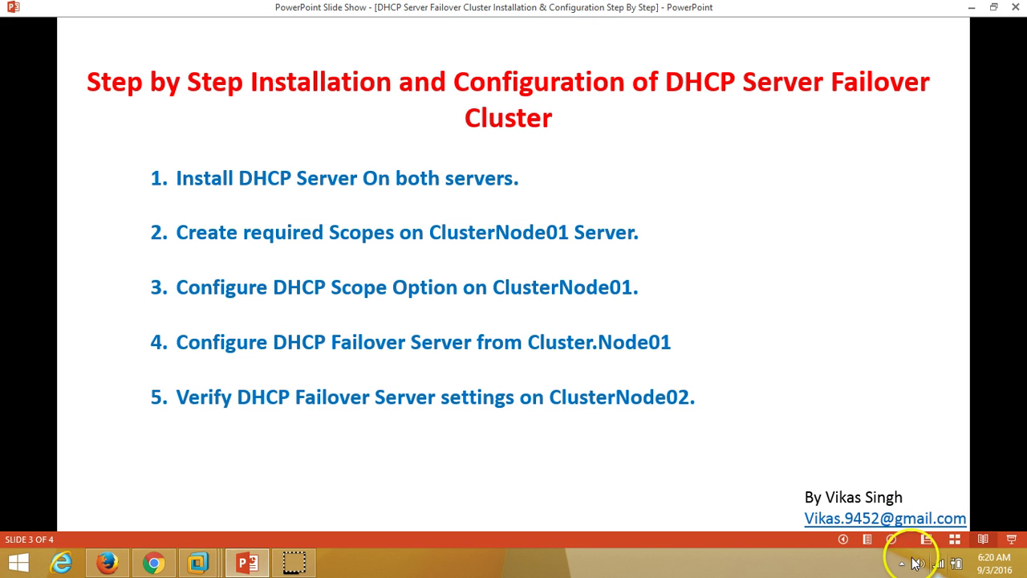
left_click(891, 539)
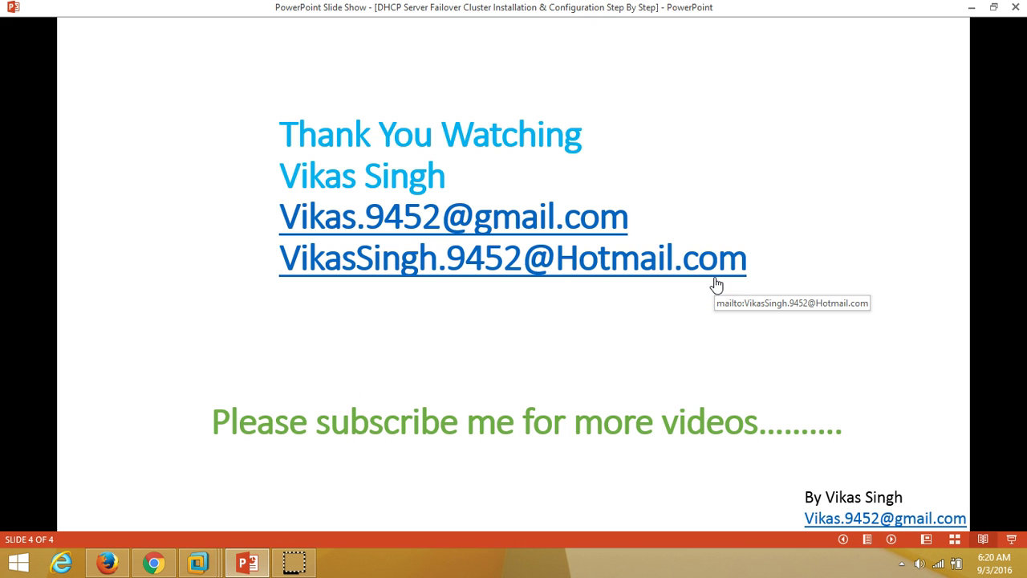